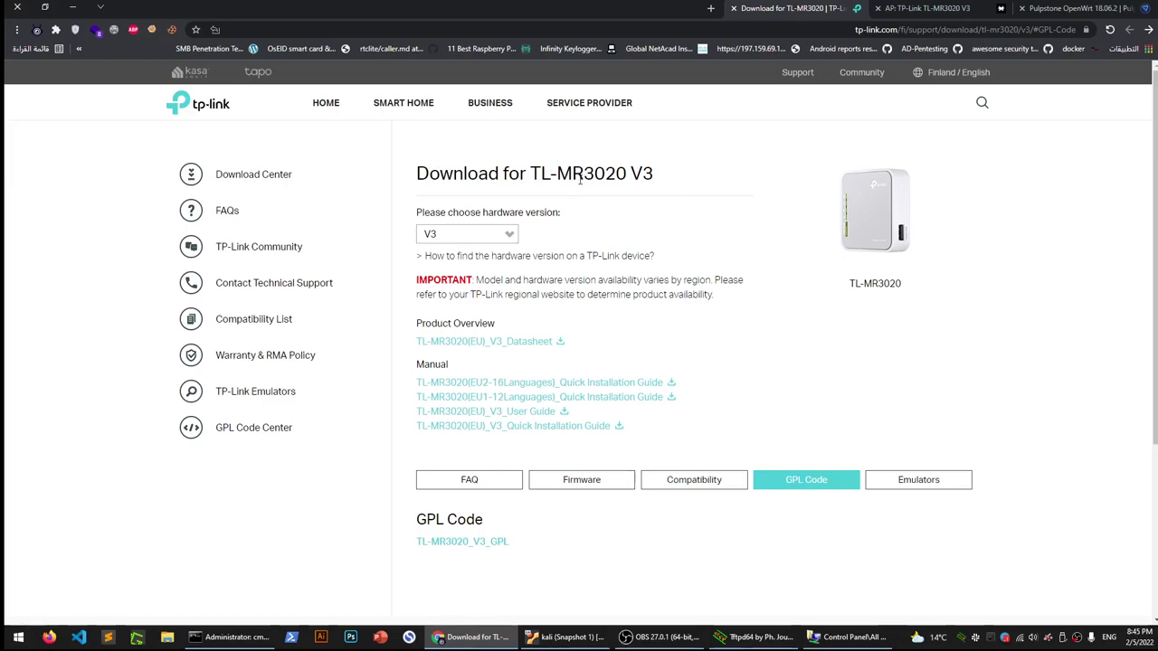
Confirm V3 stays selected in the TL-MR3020 hardware version list
click(718, 224)
click(497, 235)
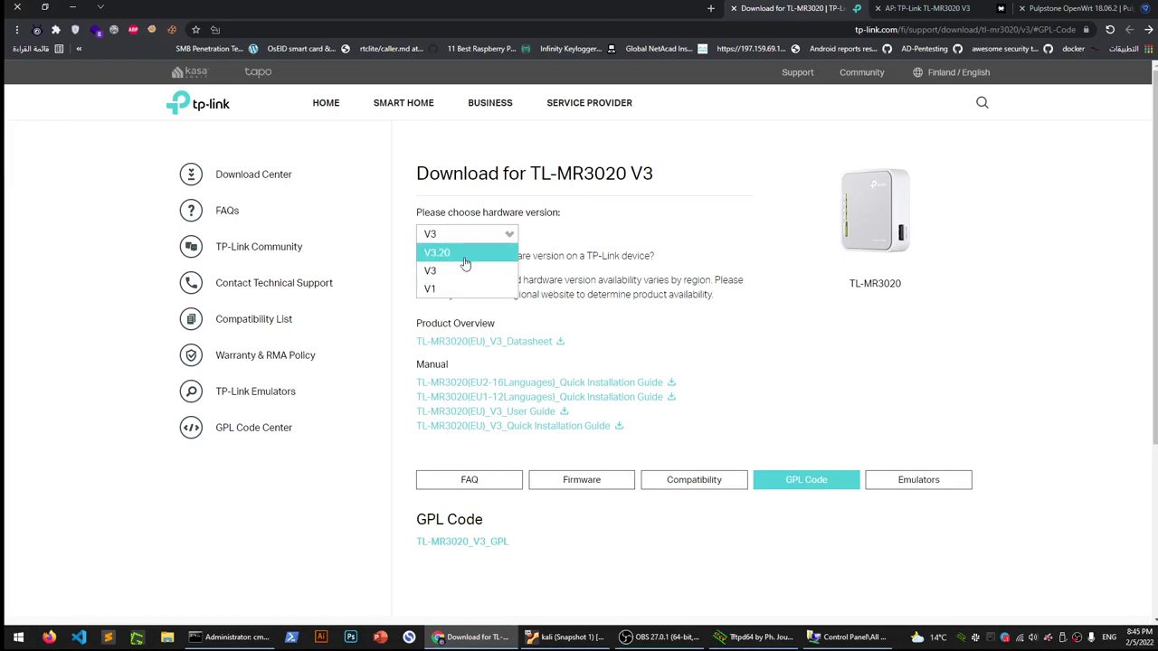
click(471, 271)
Close the hardware-version help tab and switch to the Tanaza TL-MR3020 v3 firmware guide
click(588, 256)
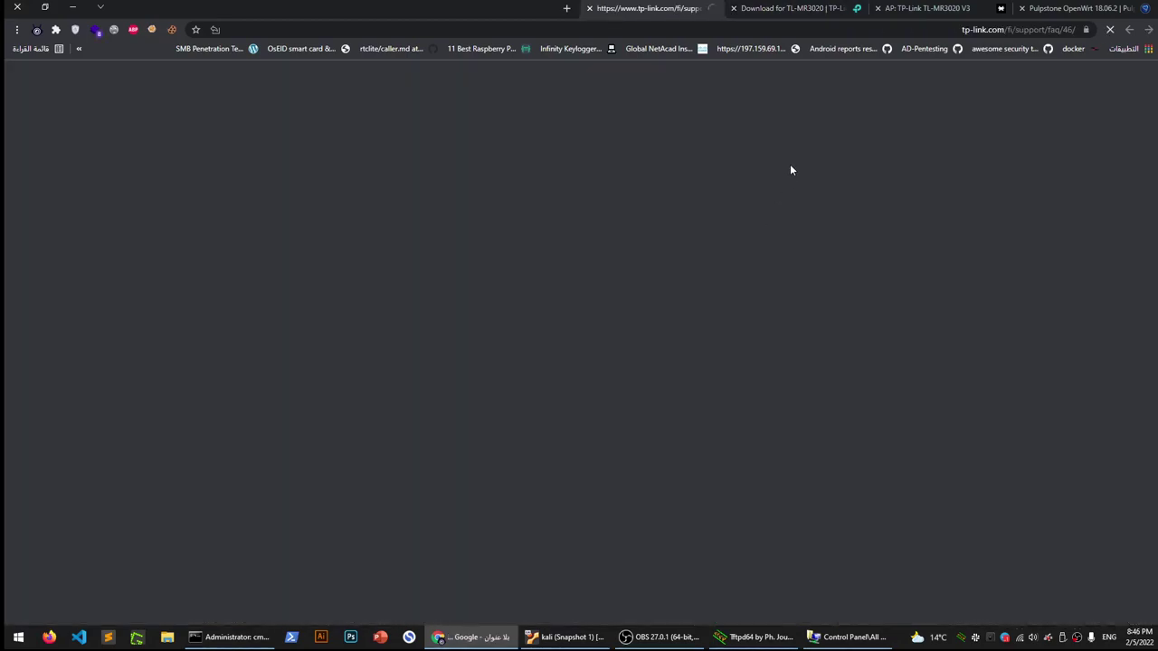
middle_click(669, 8)
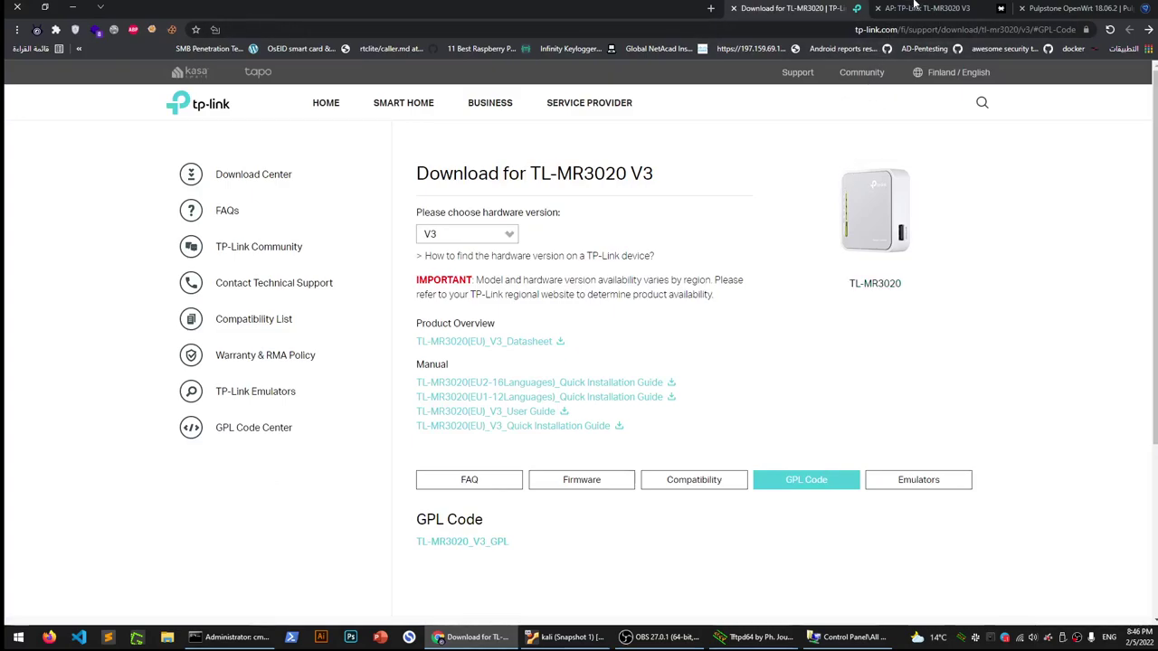
click(916, 7)
click(420, 281)
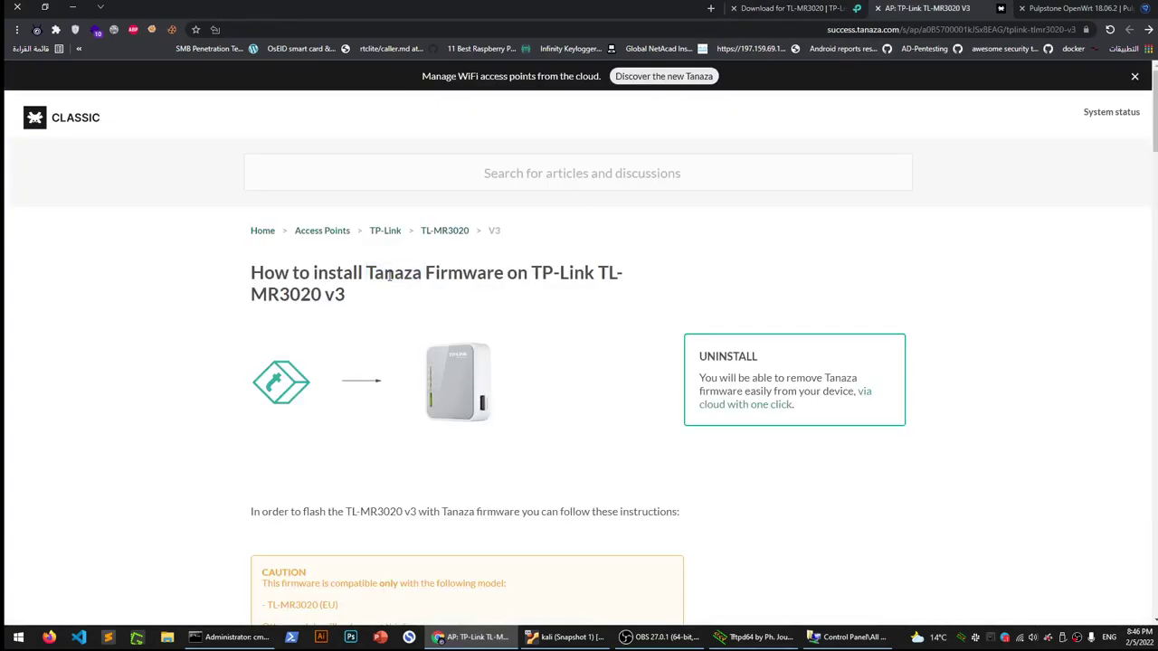
Highlight 'Tanaza', 'Firmware' and 'TL-MR3020 v3' in the guide while scrolling to the Windows Users steps
double_click(390, 276)
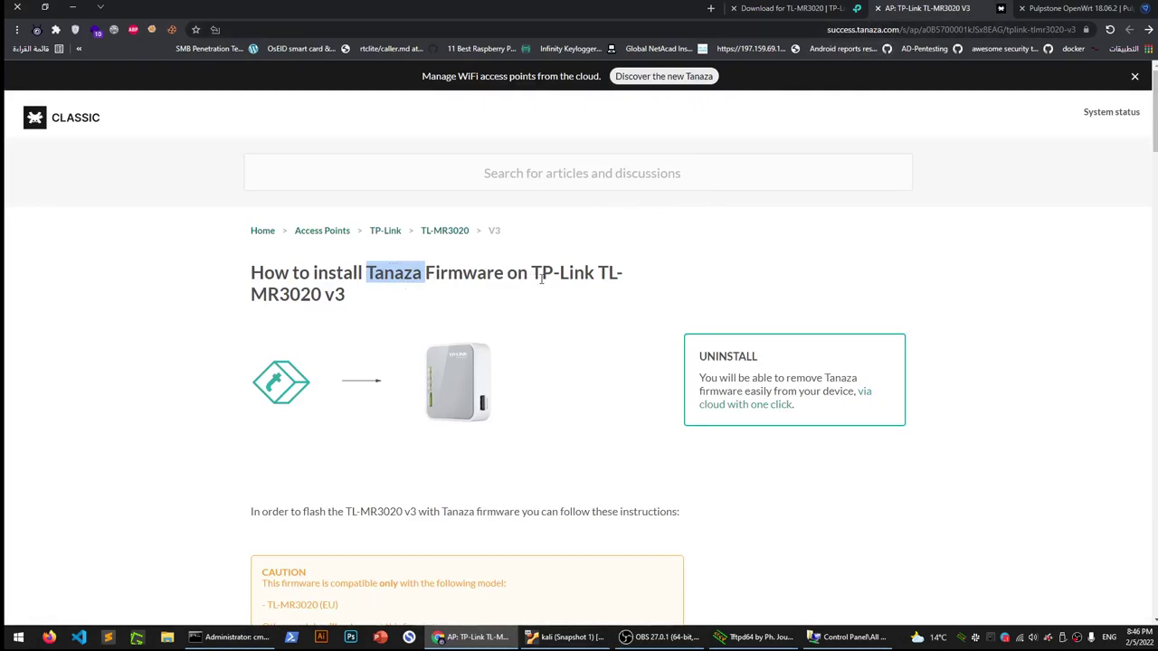
drag(532, 274, 556, 292)
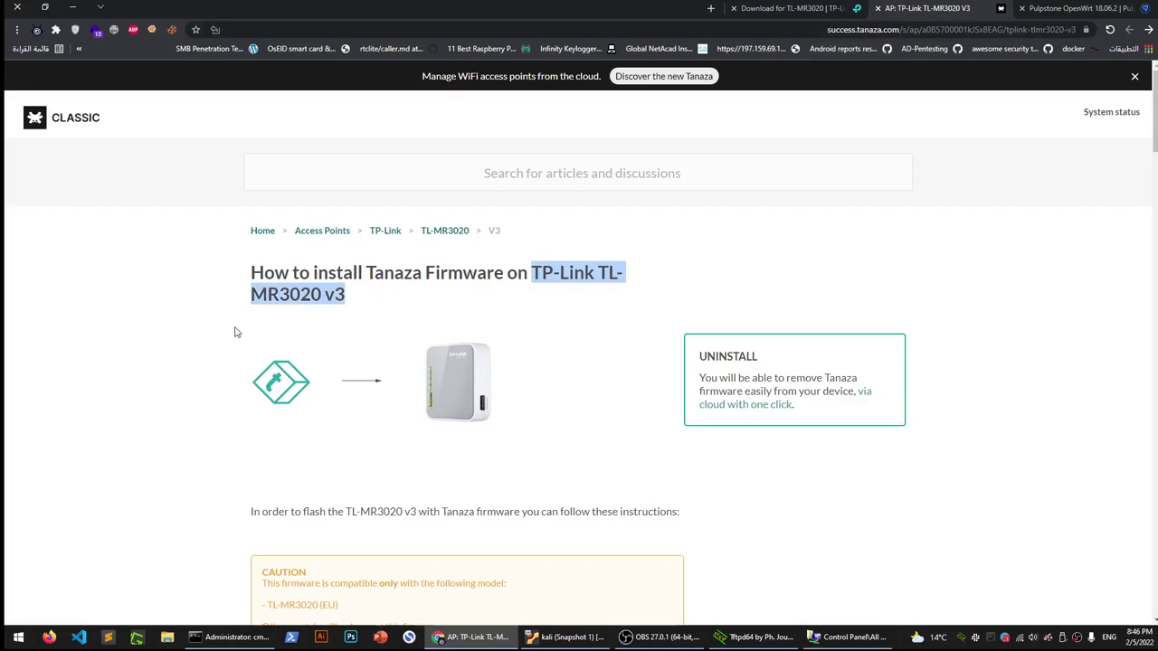
scroll(211, 359, down, 2)
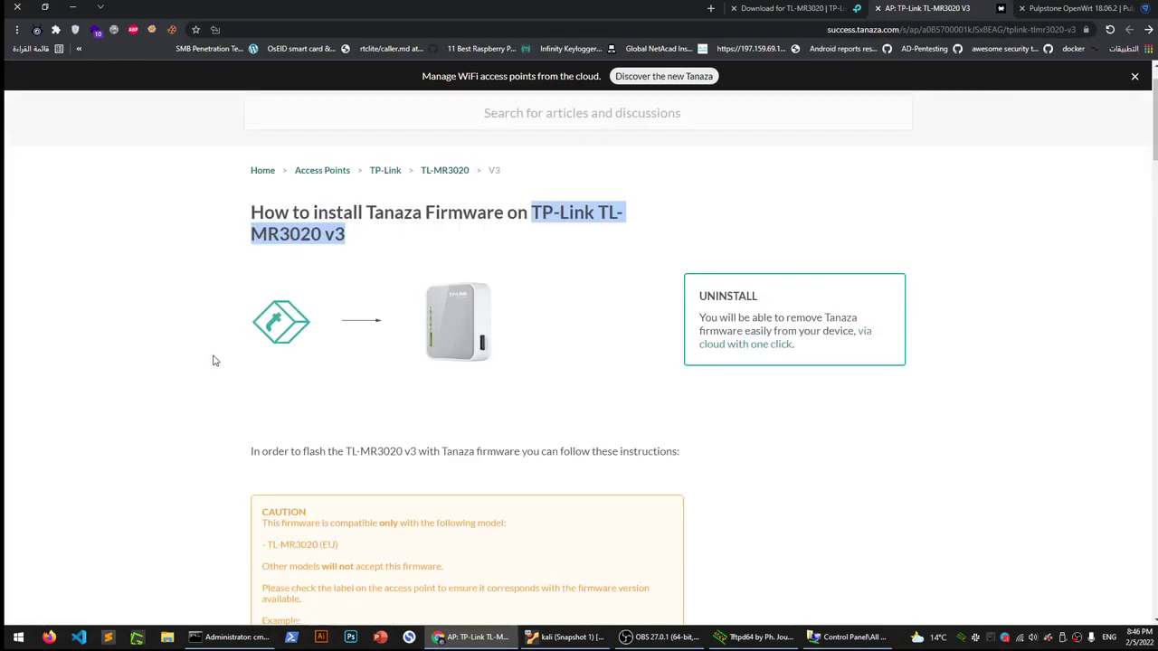
click(207, 313)
drag(321, 177, 252, 174)
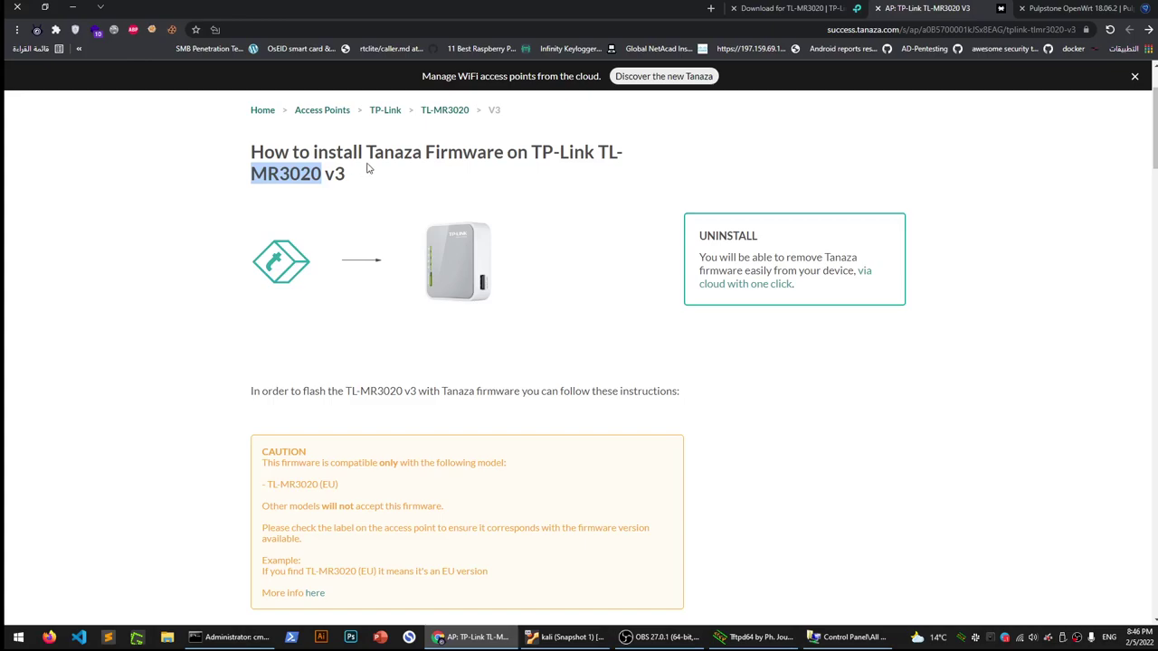
double_click(393, 154)
double_click(458, 156)
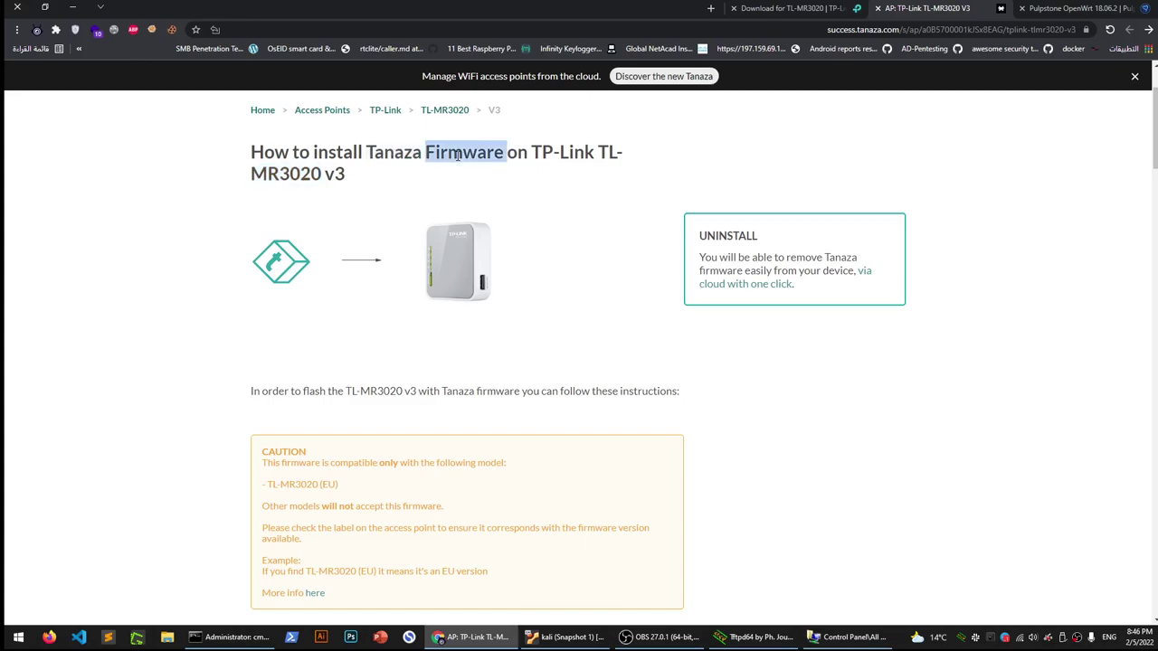
drag(418, 391, 341, 390)
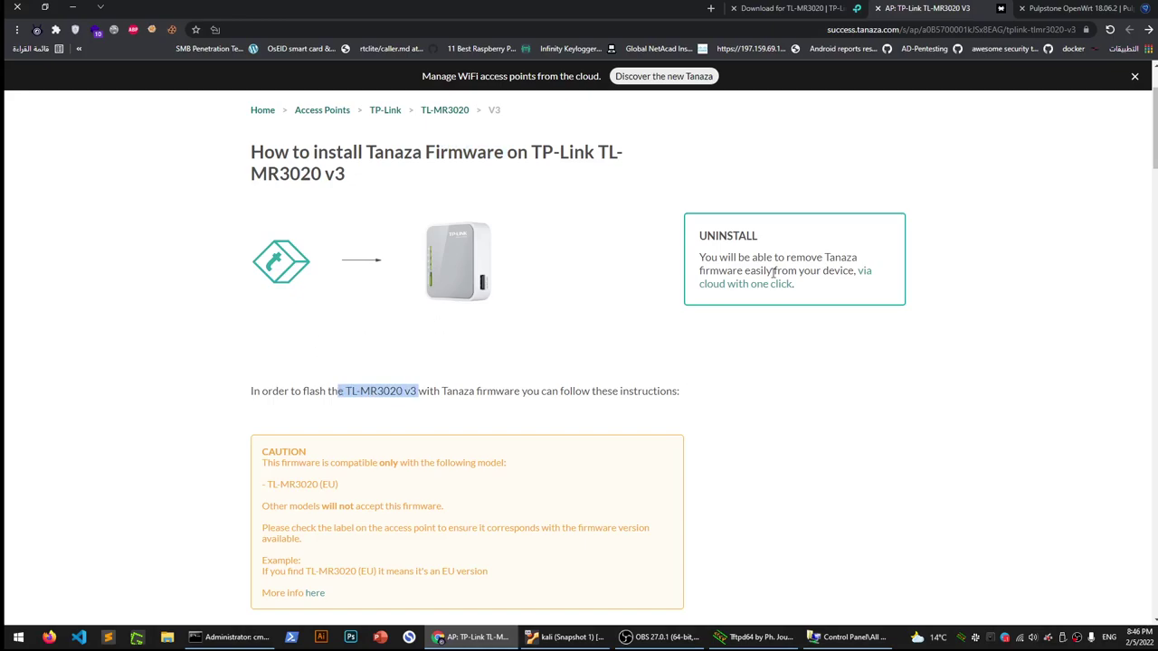
scroll(362, 395, down, 5)
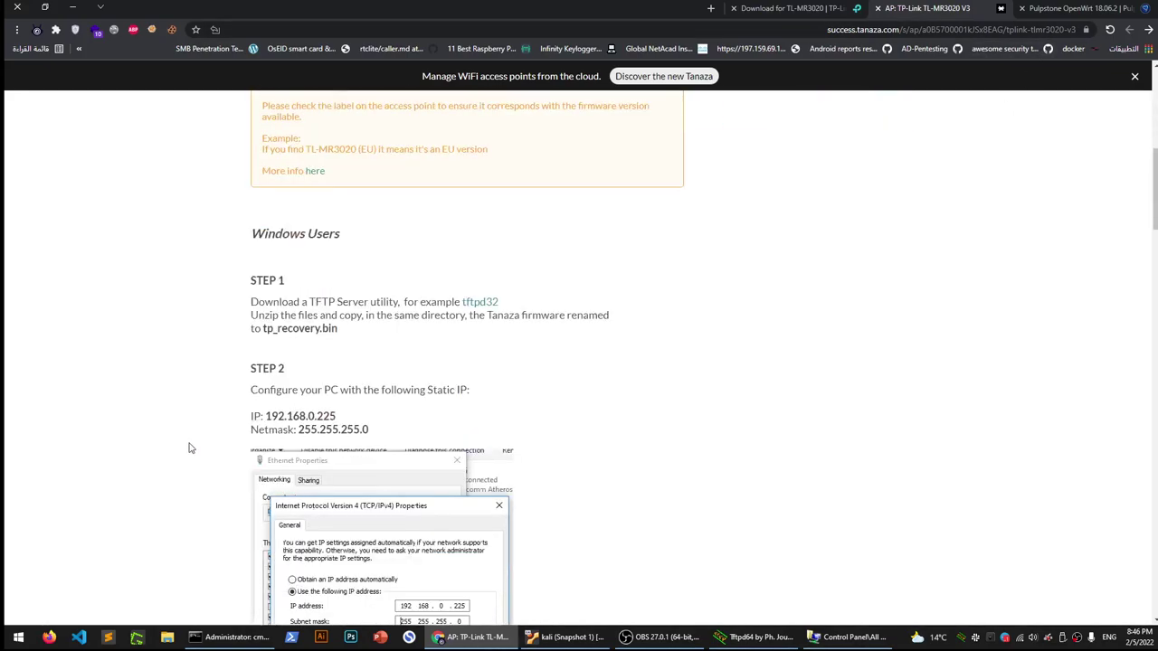
Review the guide's tftpd32 download step and the static IP 192.168.0.225 step
scroll(190, 447, down, 2)
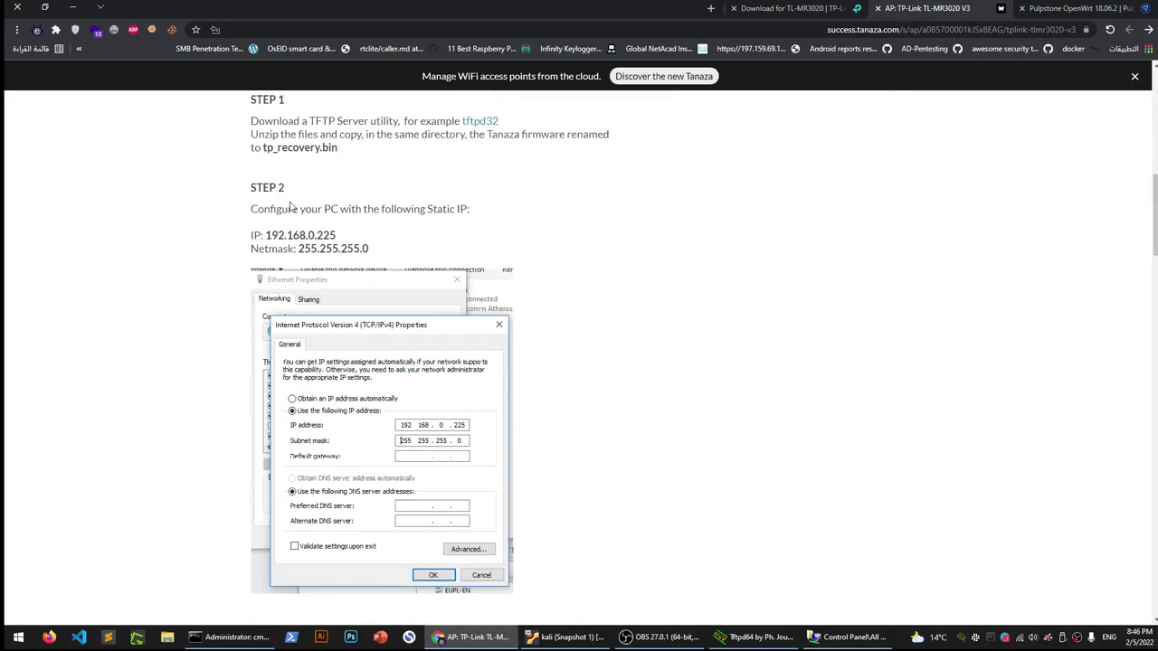
scroll(232, 336, down, 3)
scroll(233, 333, down, 2)
scroll(232, 335, up, 6)
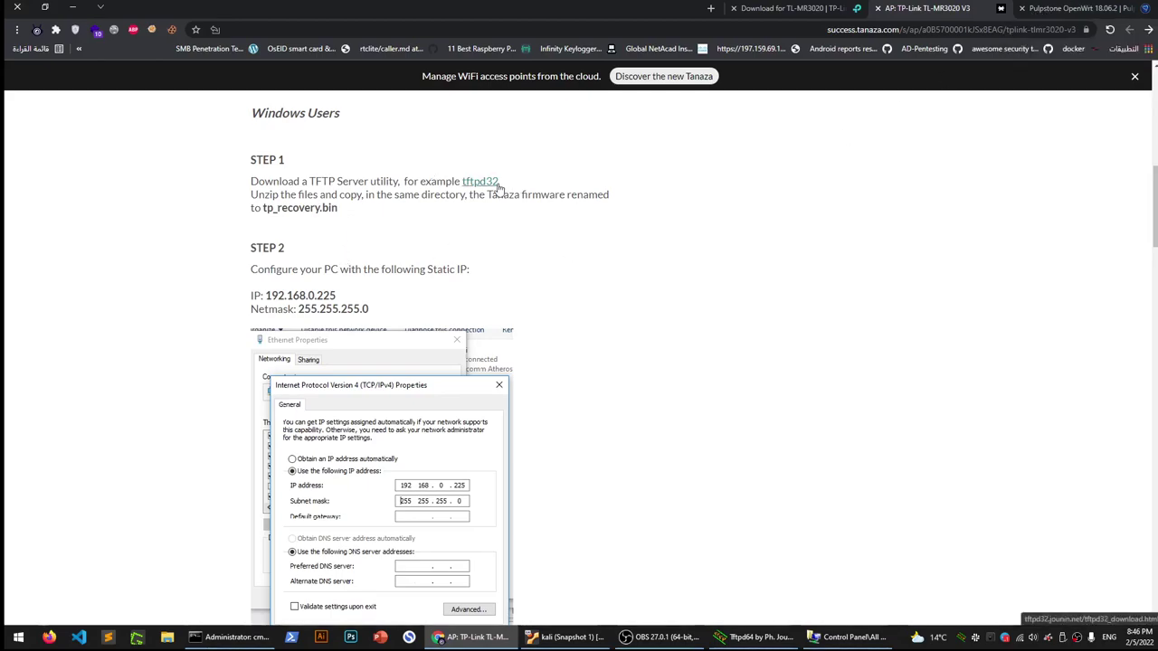
scroll(375, 271, up, 1)
scroll(413, 553, down, 2)
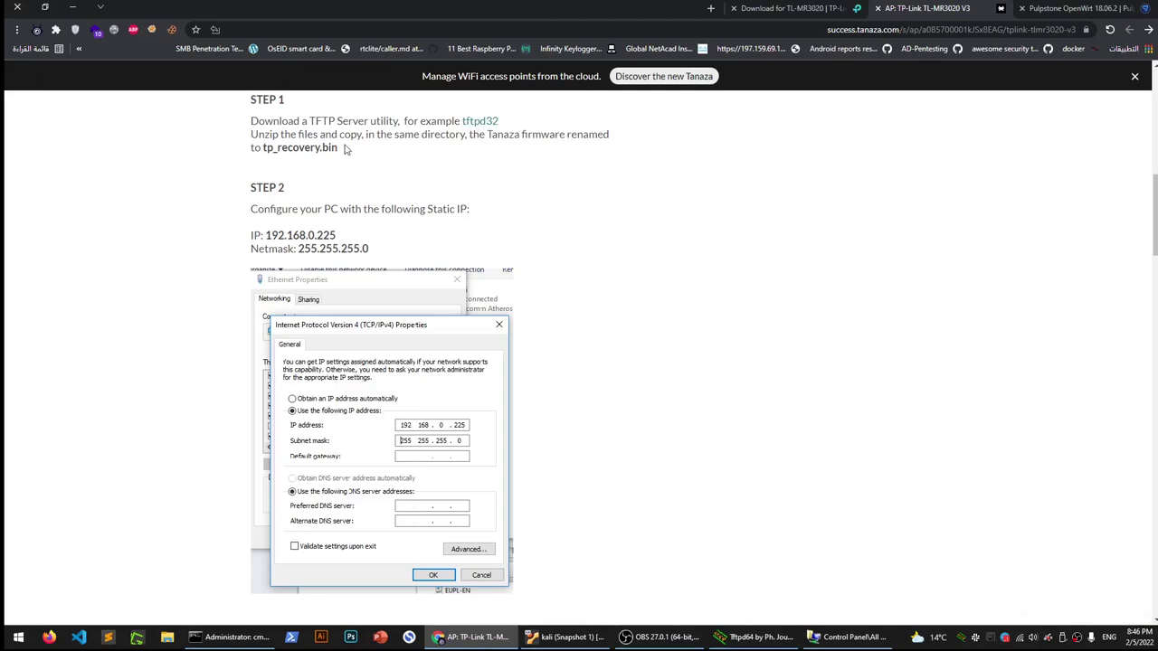
Highlight the required file name tp_recovery.bin and scroll on to STEP 3 and STEP 4
drag(340, 151, 311, 151)
double_click(288, 150)
scroll(230, 370, down, 3)
scroll(231, 366, down, 1)
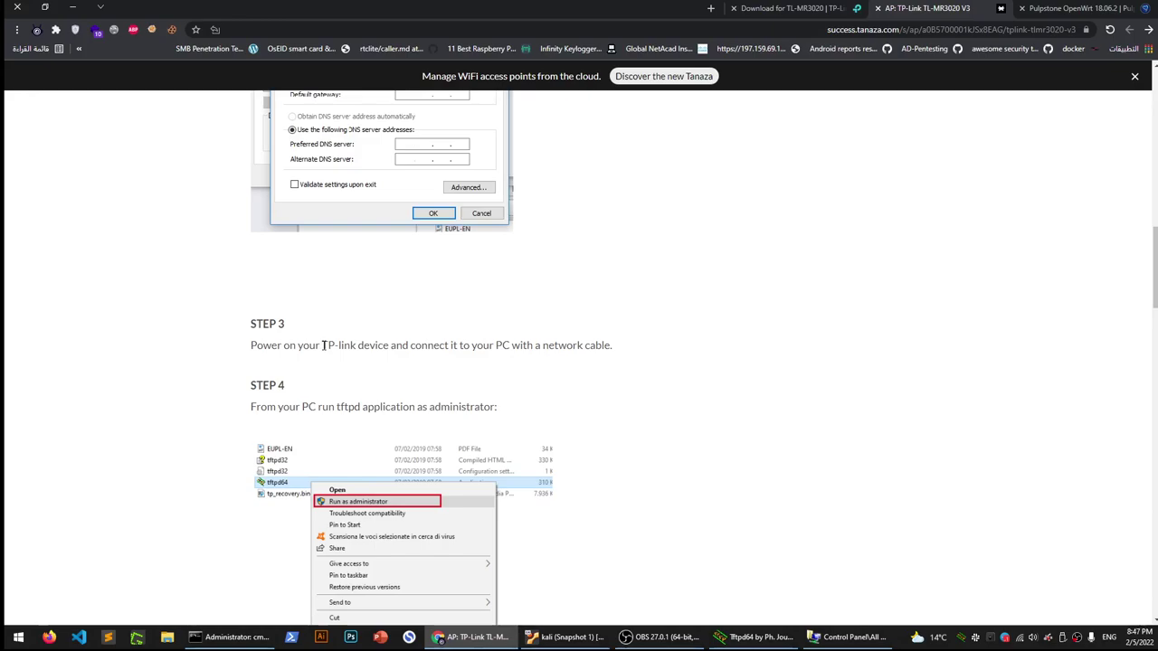
Scroll through guide STEP 5 to STEP 7, then switch to the Pulpstone OpenWrt 18.06.2 downloads page
scroll(250, 350, down, 2)
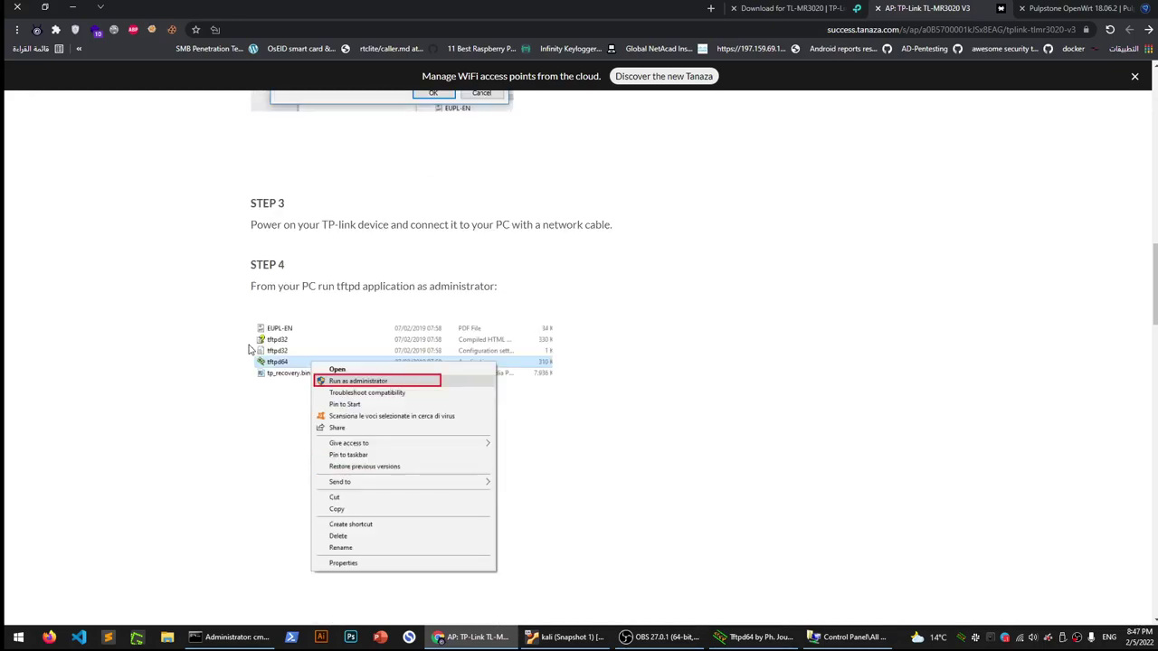
scroll(250, 350, down, 7)
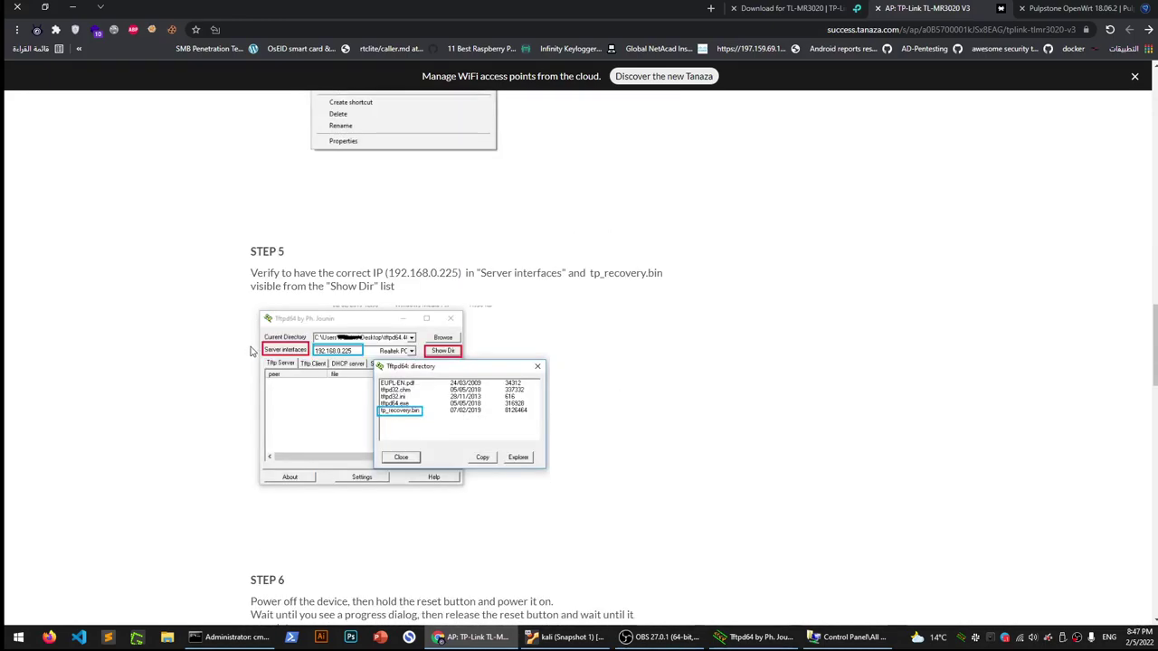
scroll(251, 350, down, 1)
scroll(305, 395, down, 1)
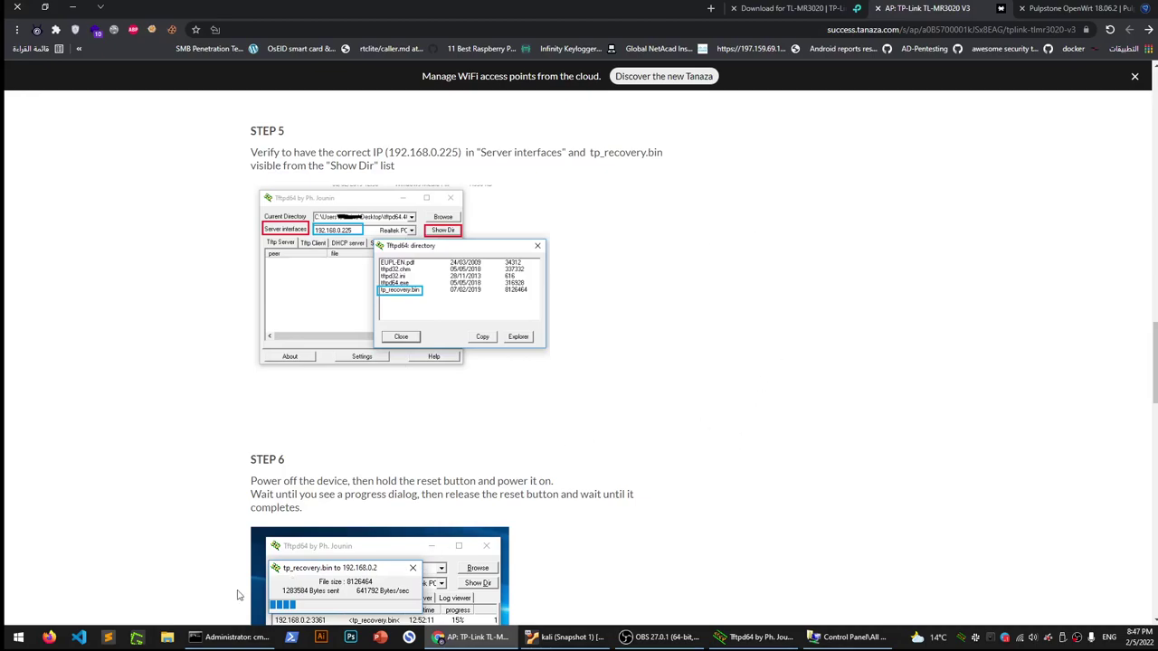
scroll(316, 502, down, 2)
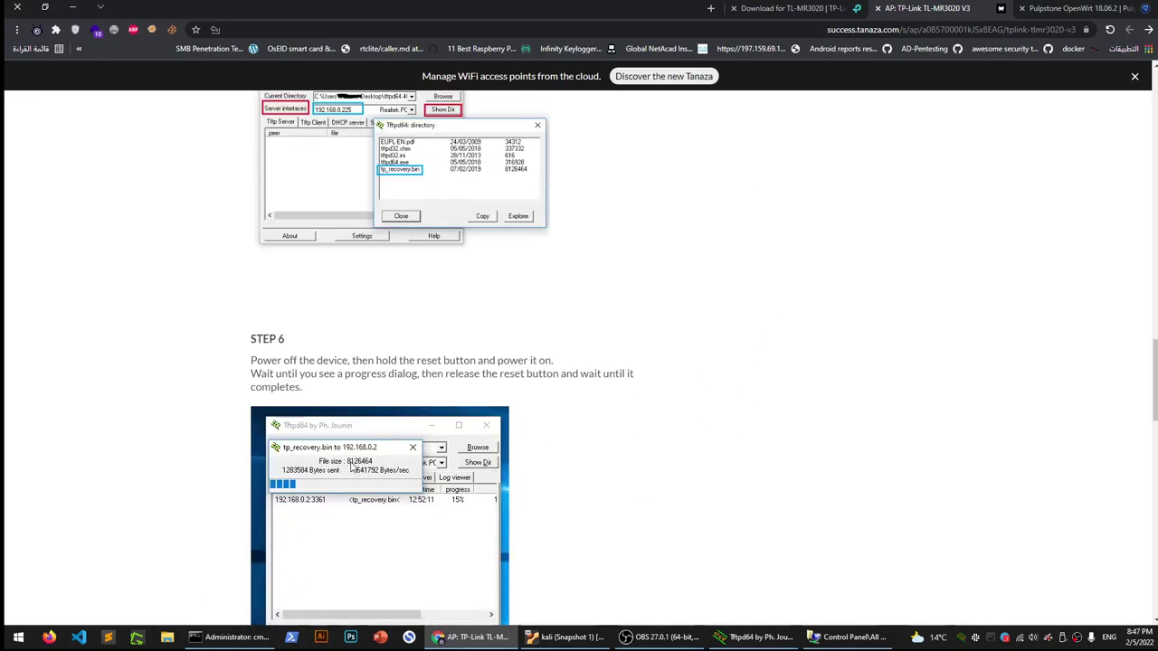
scroll(351, 467, down, 1)
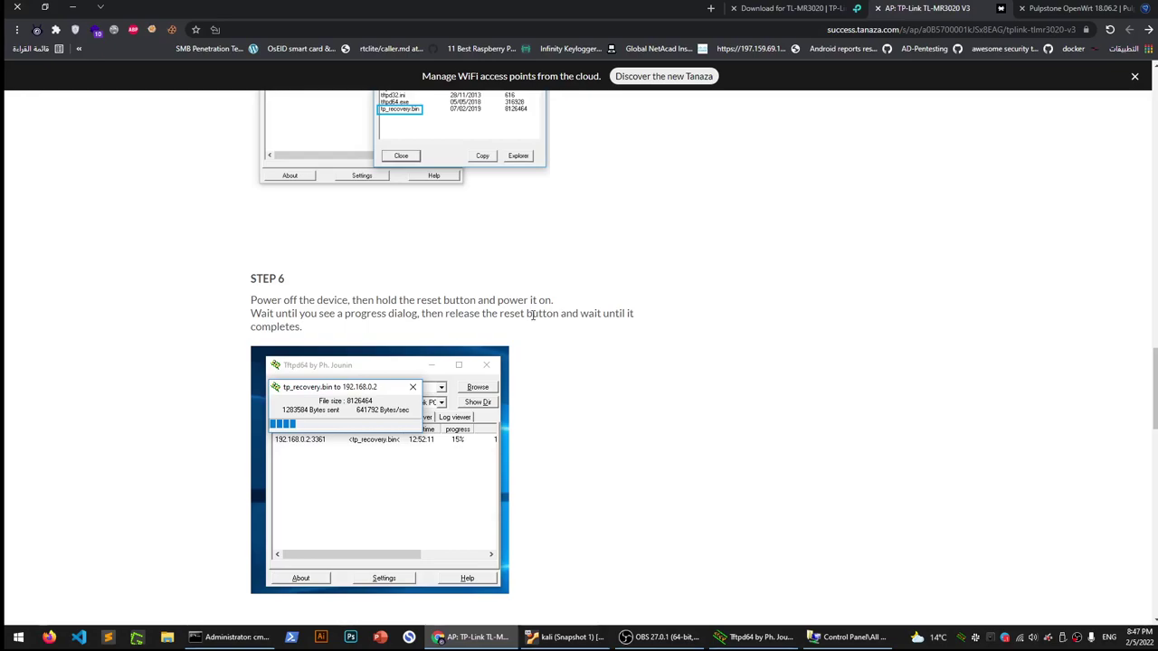
scroll(444, 354, down, 2)
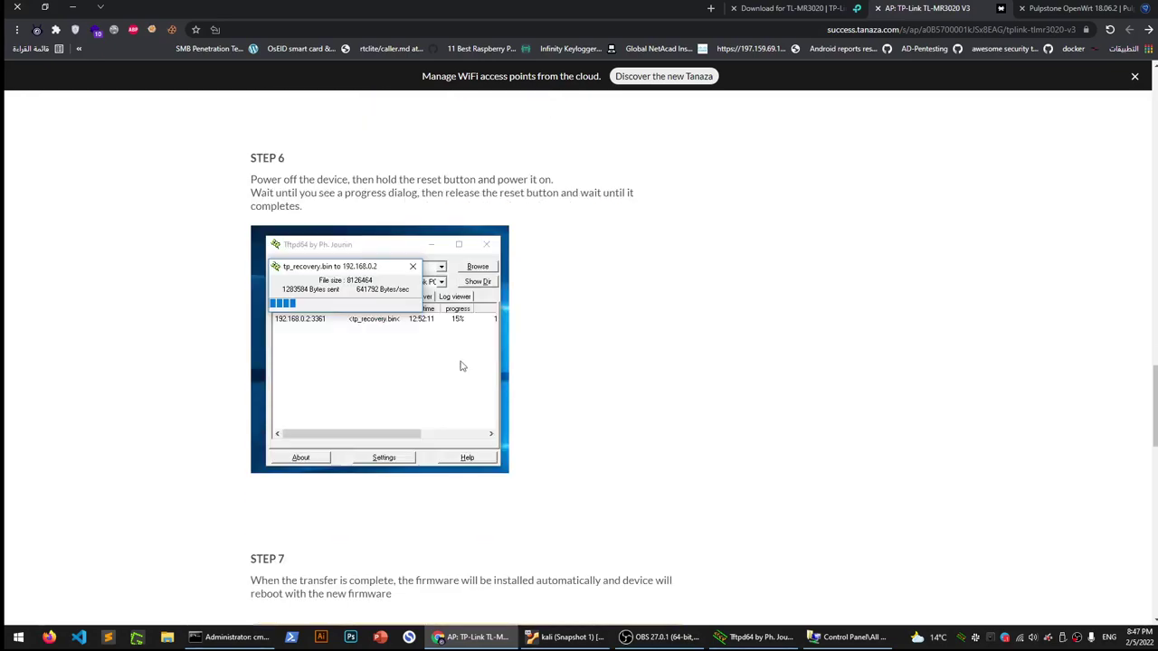
scroll(748, 328, down, 1)
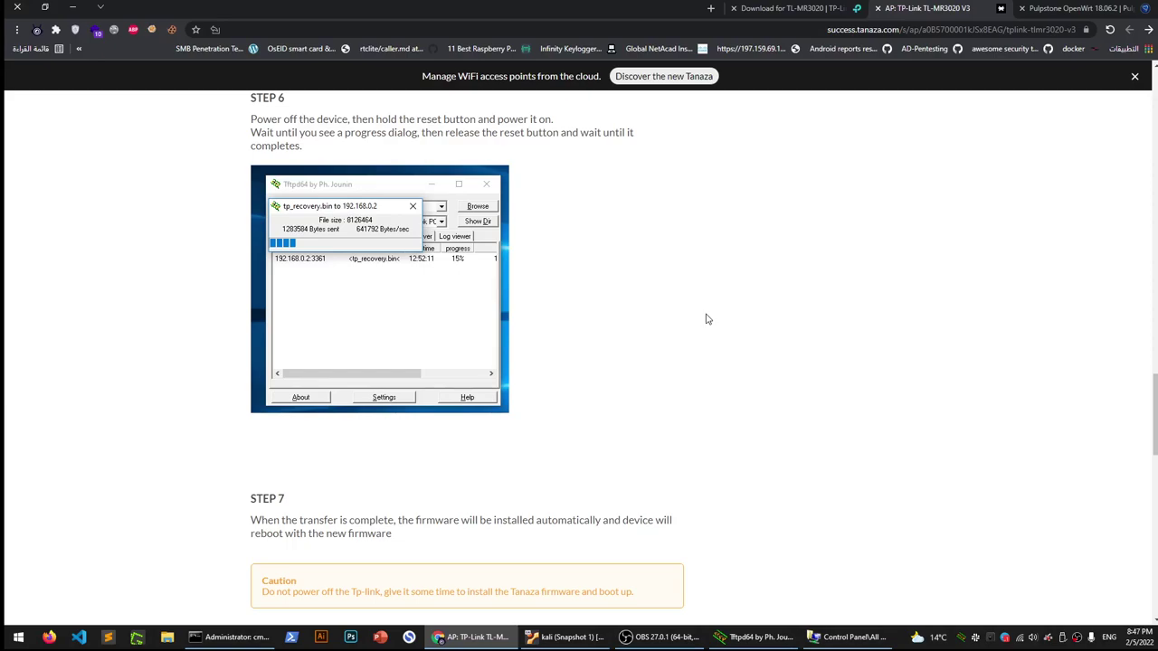
click(1018, 7)
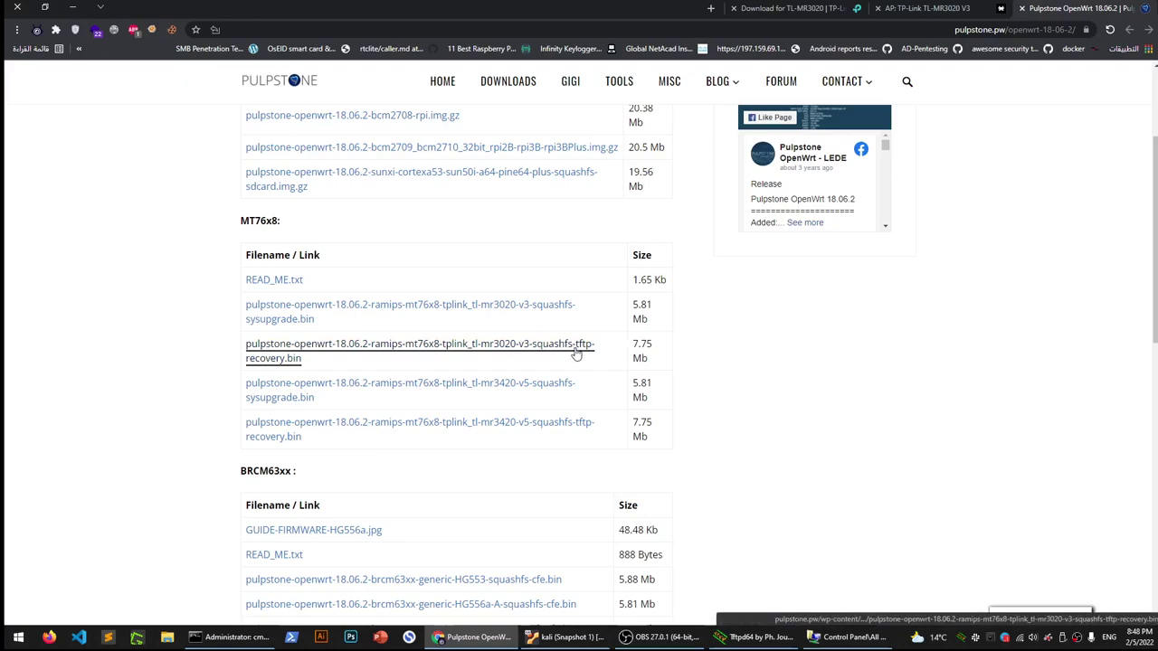
Move Chrome out of the way to show the Windows desktop with the mr3020 folder
key(alt+Tab)
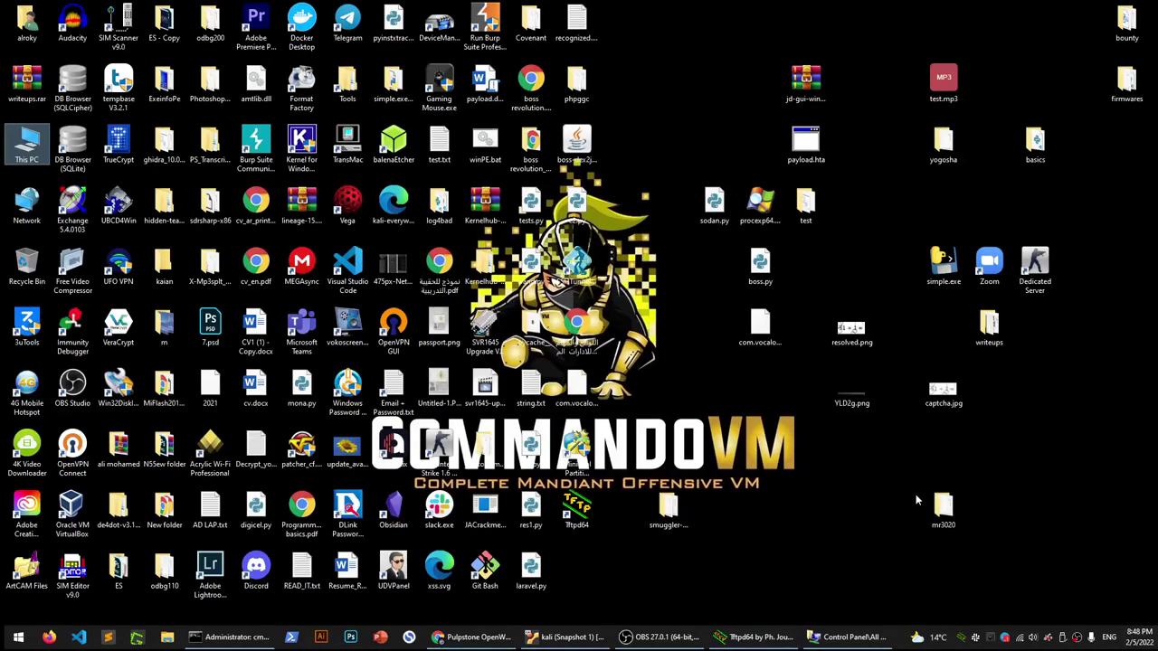
Open the mr3020 folder and the Ethernet adapter's Properties from the network connections list
double_click(943, 508)
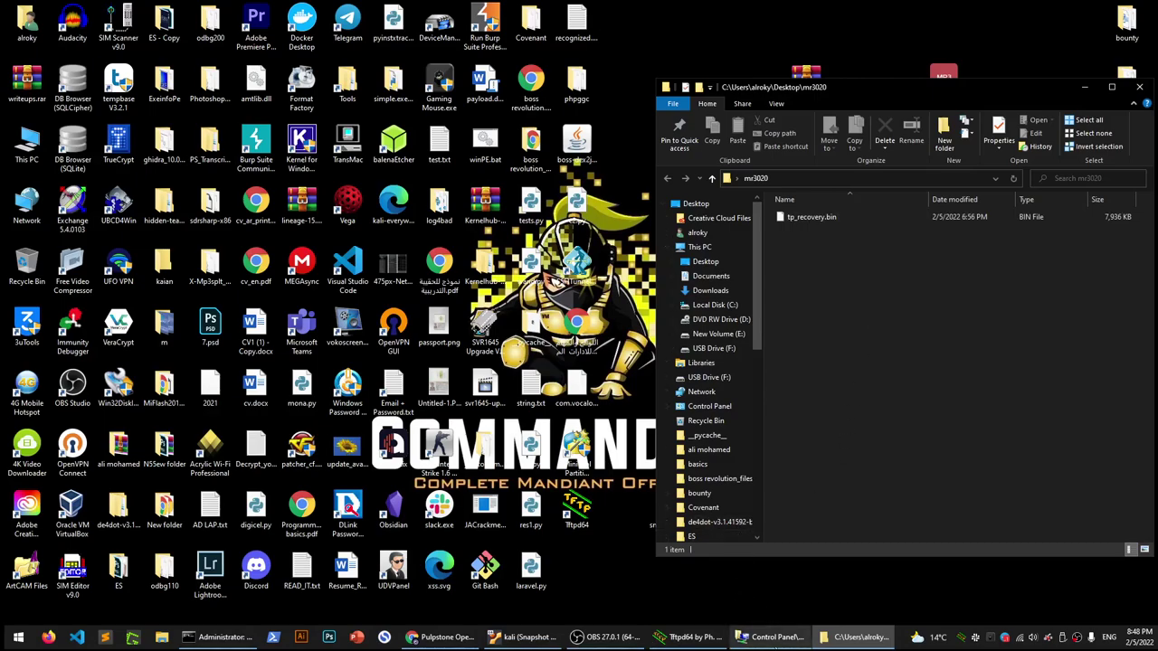
click(773, 637)
right_click(173, 196)
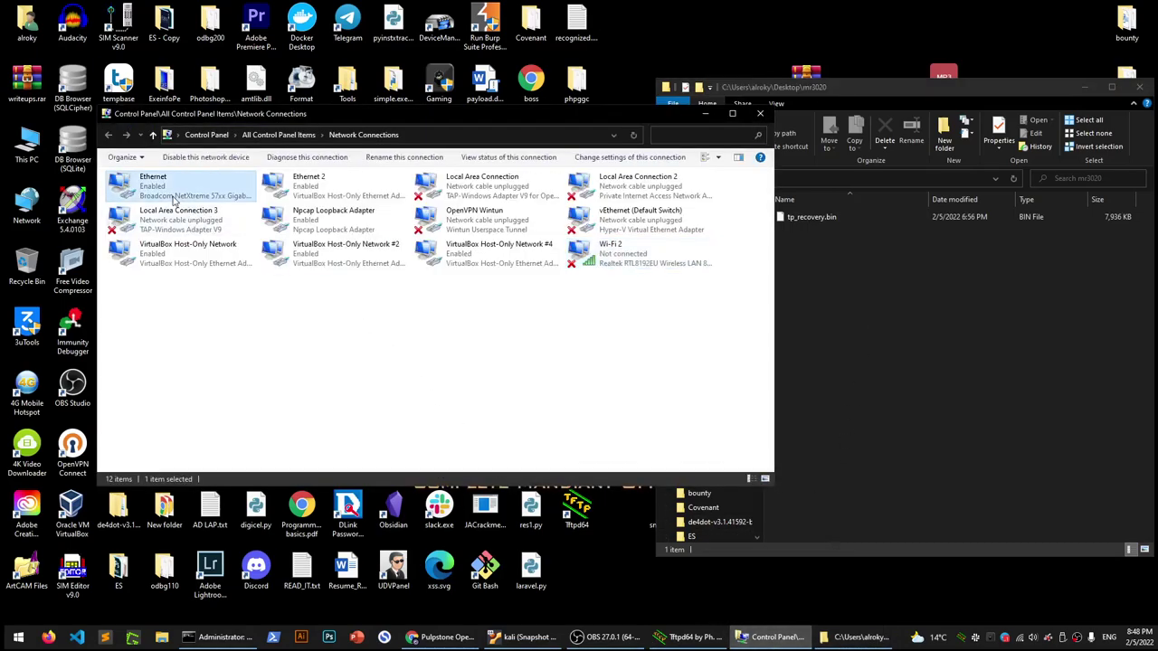
click(228, 312)
Set Ethernet IPv4 to static 192.168.0.225, mask 255.255.255.0, save, and close Network Connections
double_click(216, 330)
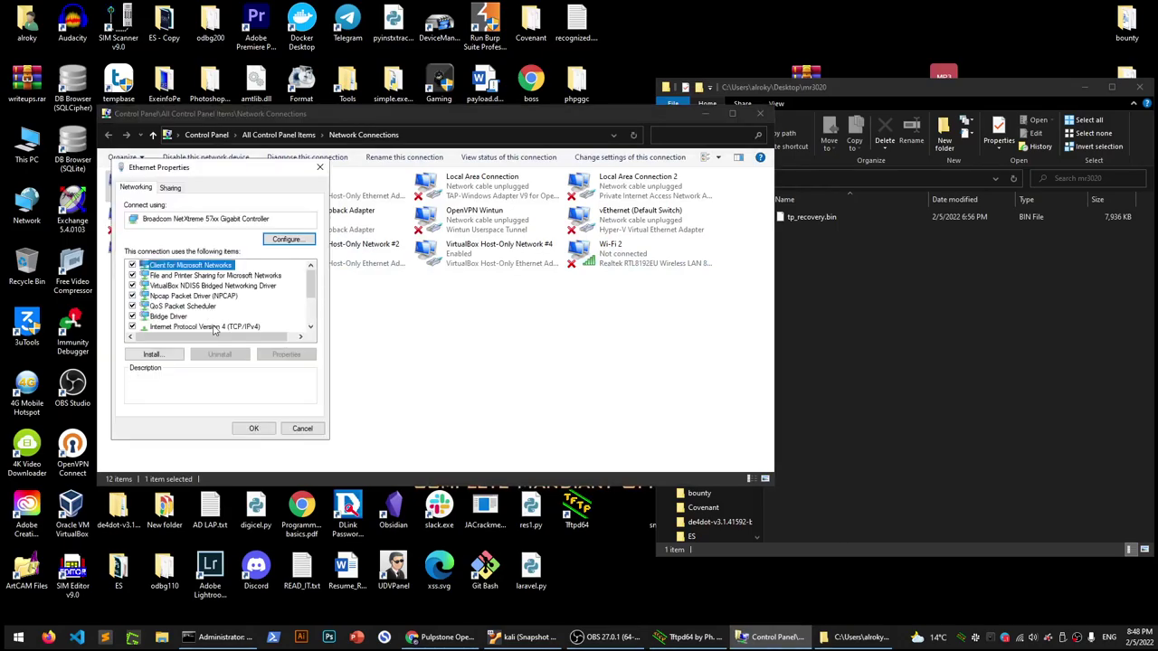
click(221, 301)
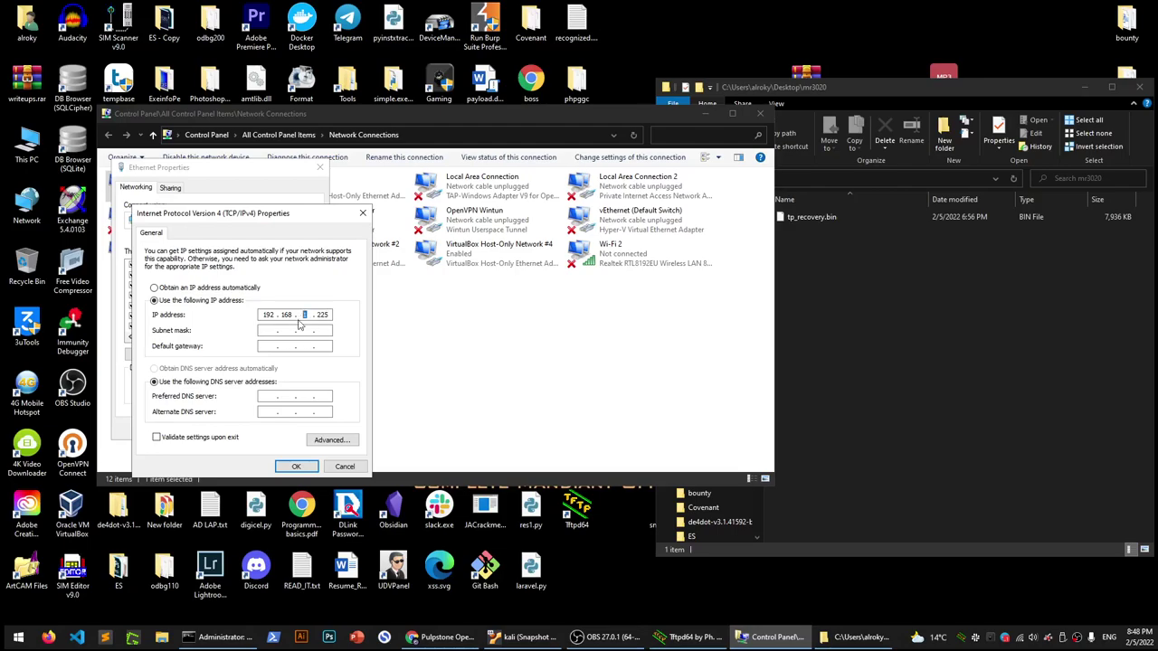
text(0)
key(Tab)
double_click(327, 313)
click(296, 467)
click(267, 429)
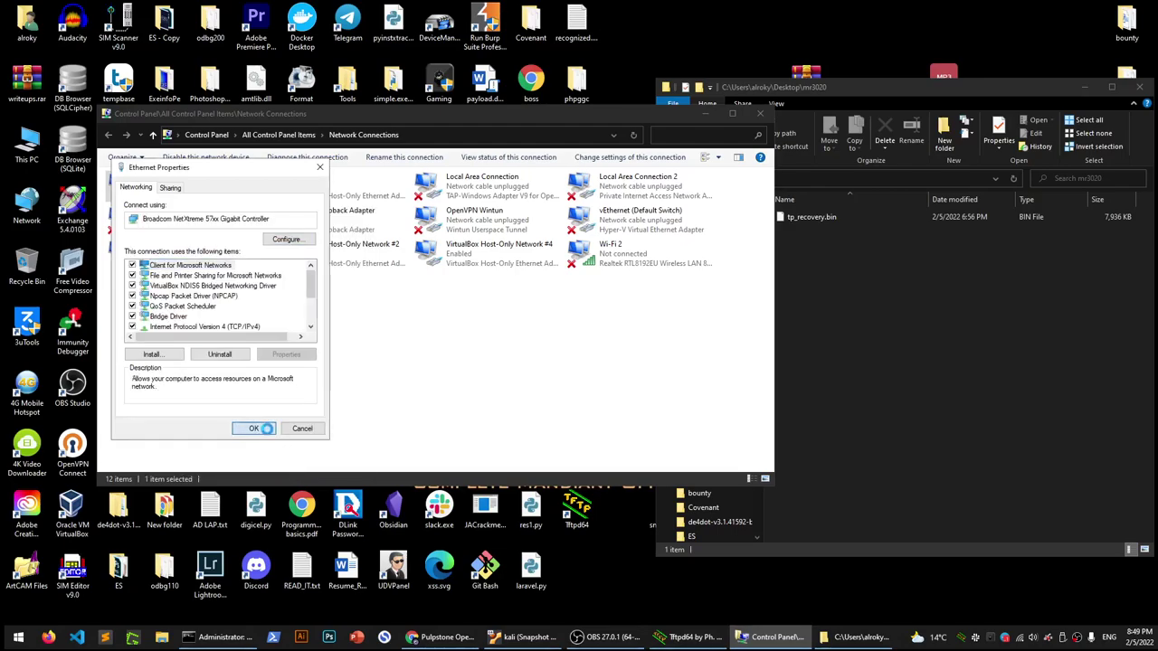
key(alt+F4)
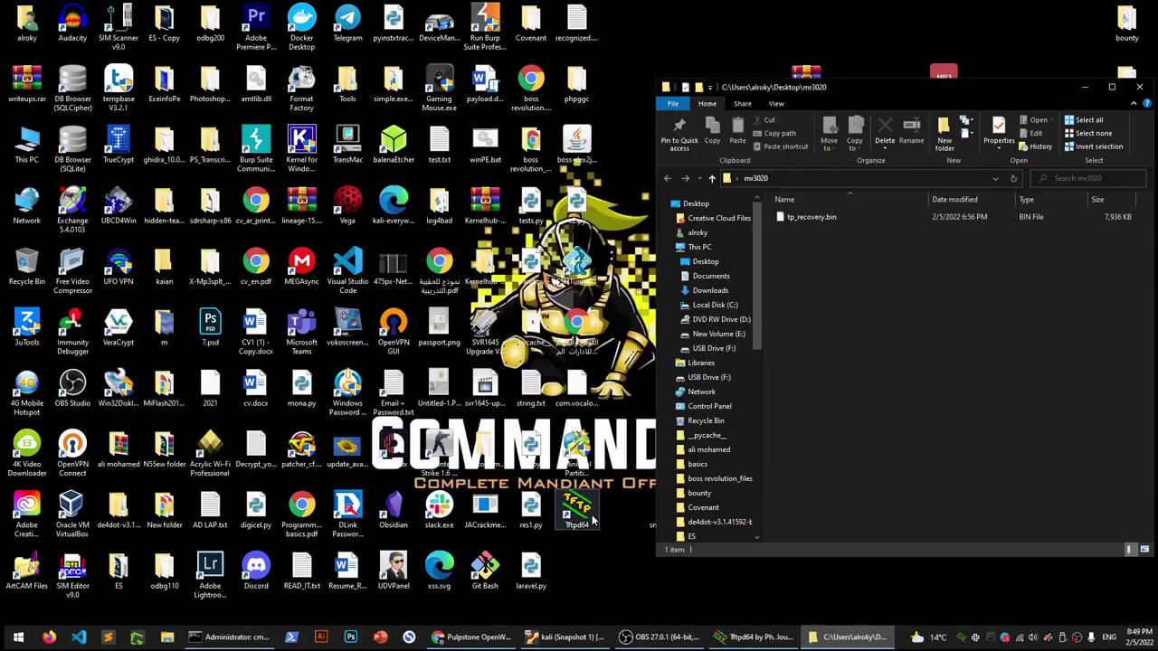
Launch Tftpd64, point its directory at Desktop\mr3020 and confirm tp_recovery.bin is listed
double_click(586, 515)
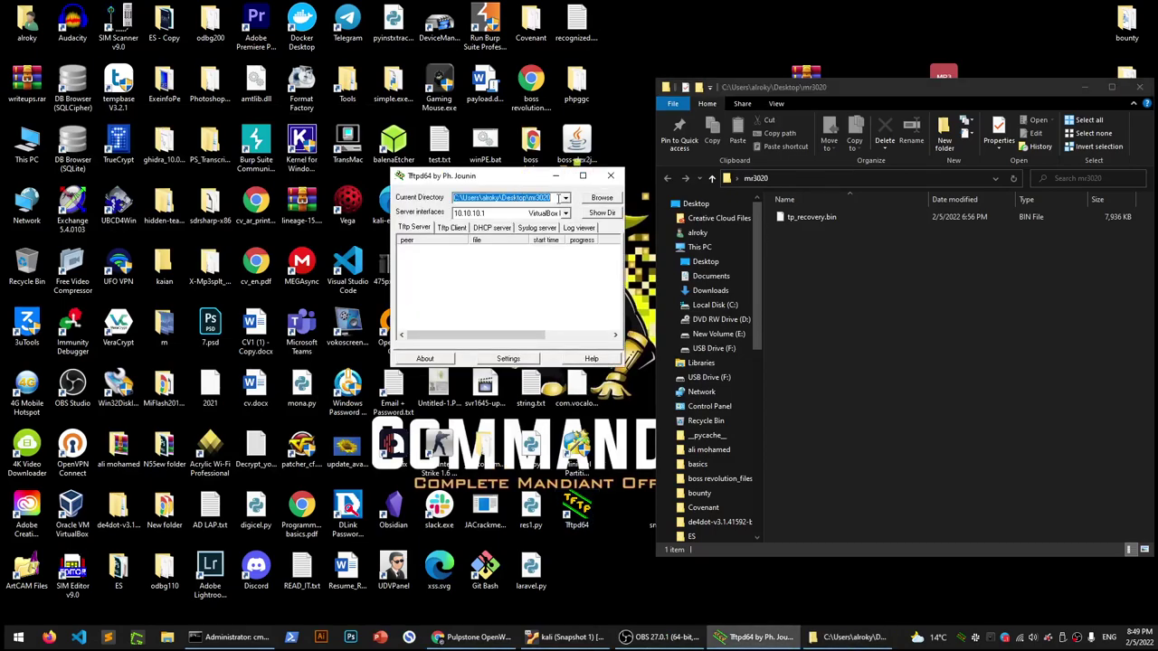
click(600, 201)
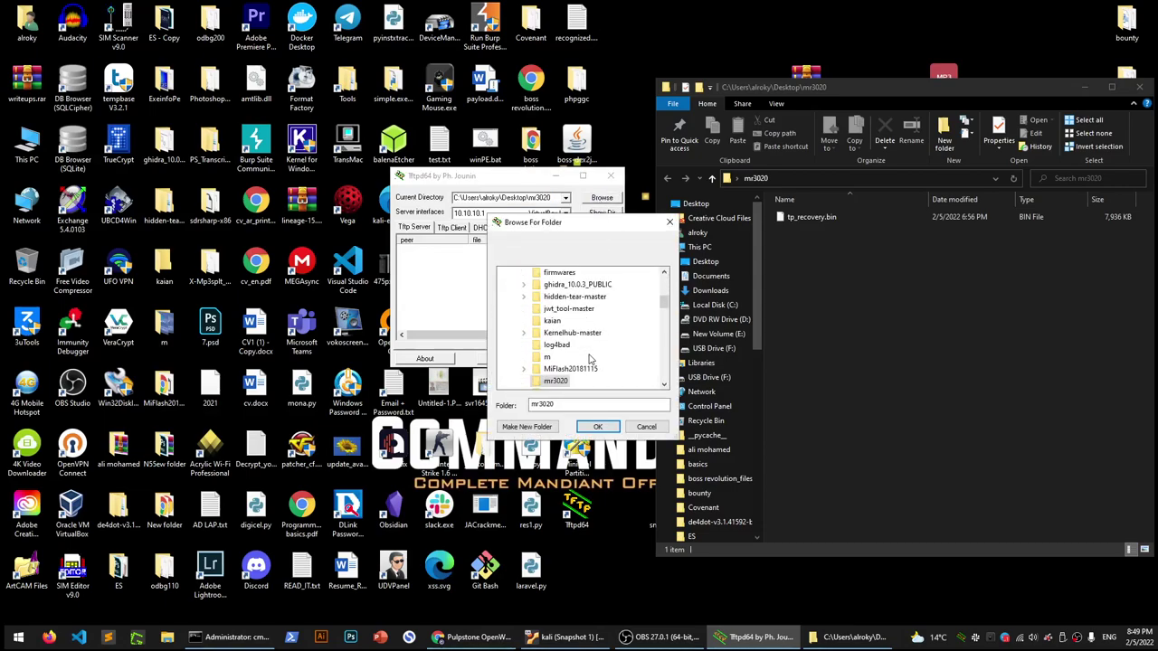
click(594, 426)
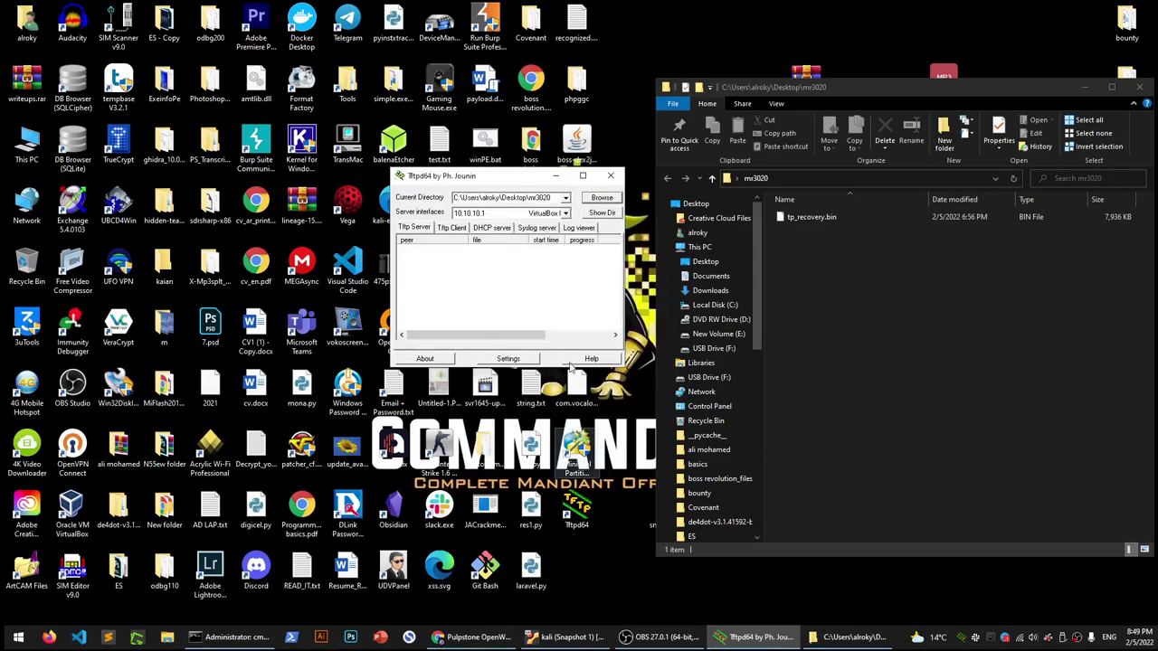
click(602, 213)
click(431, 238)
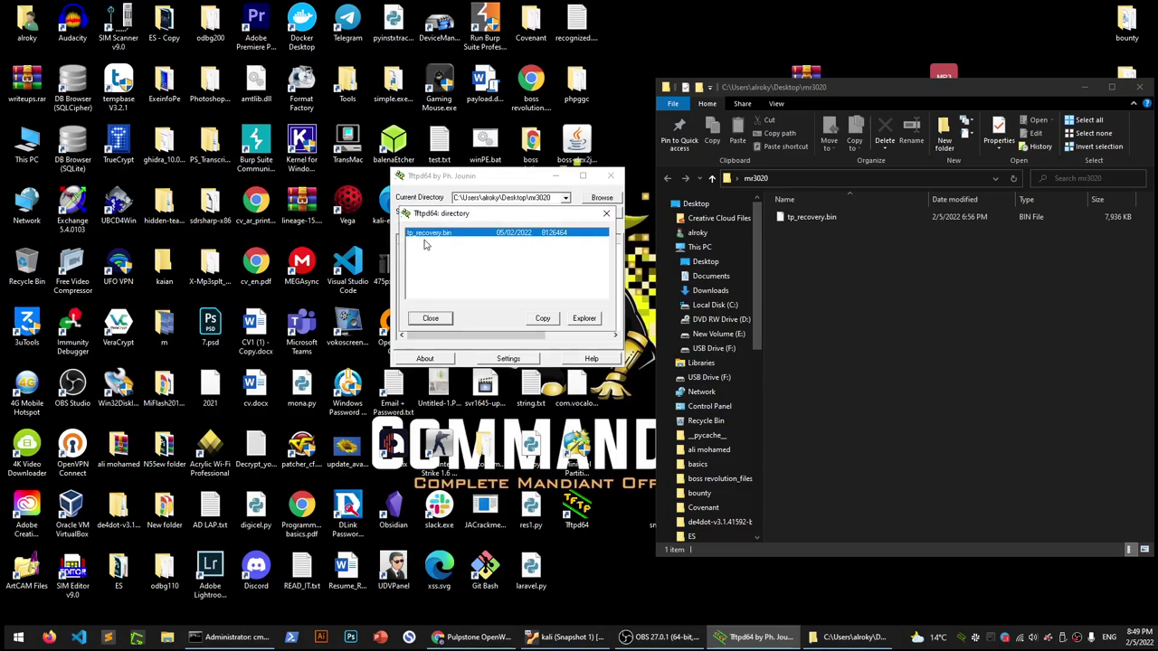
click(443, 320)
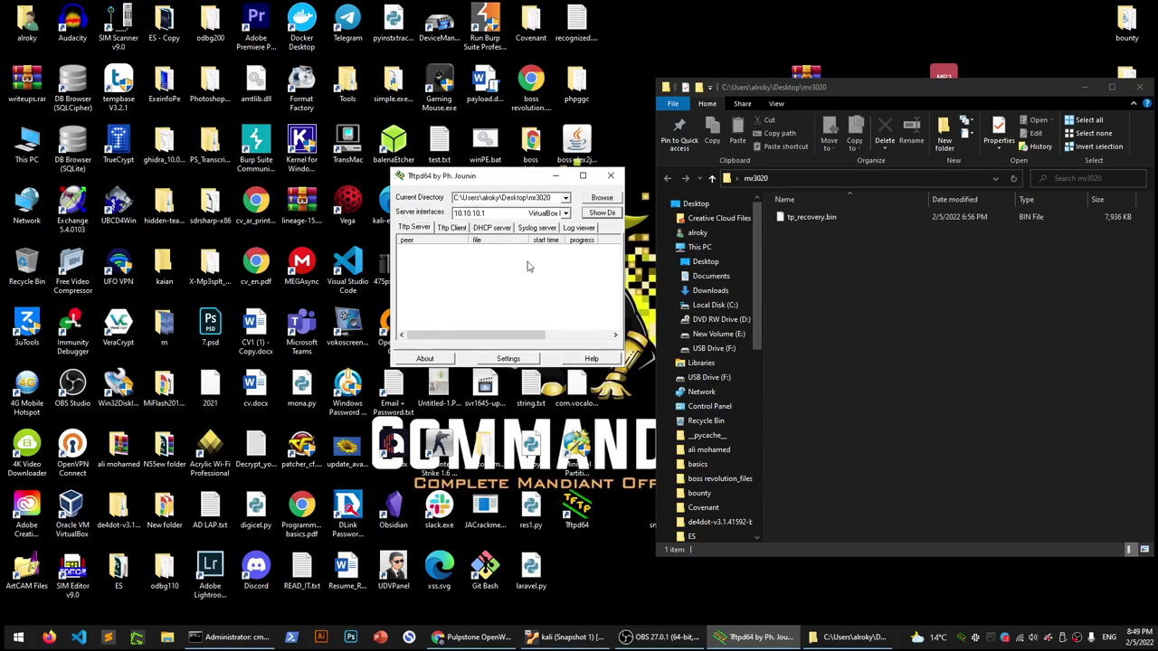
Check the Server interfaces list, leaving 10.10.10.1 selected
click(534, 214)
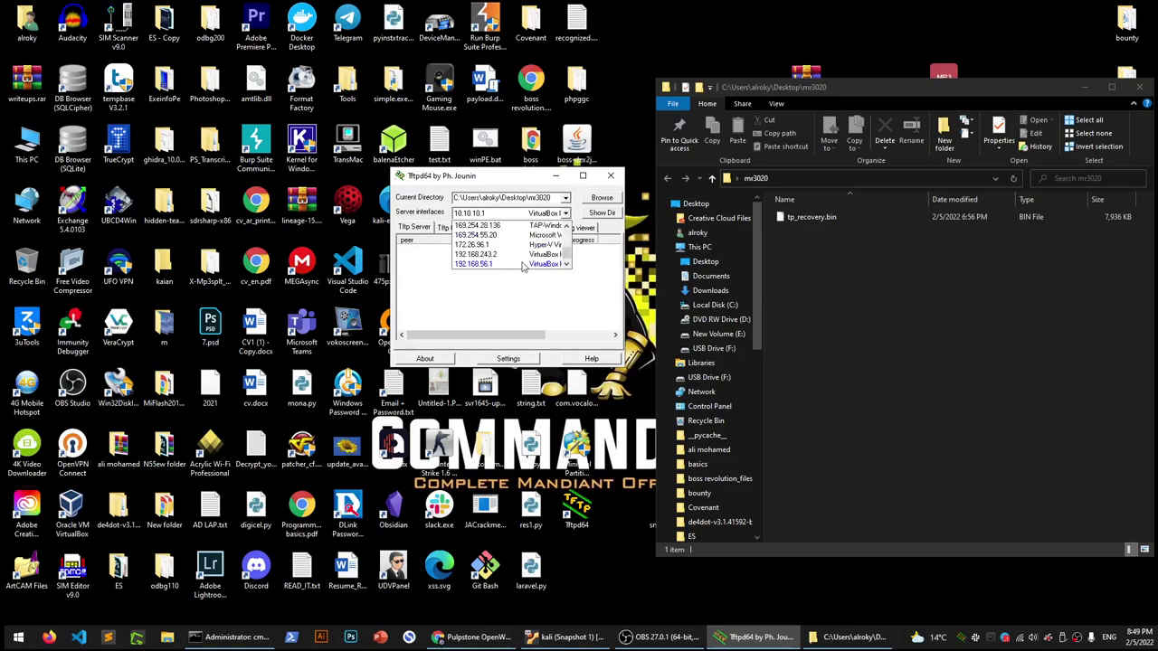
scroll(520, 256, up, 3)
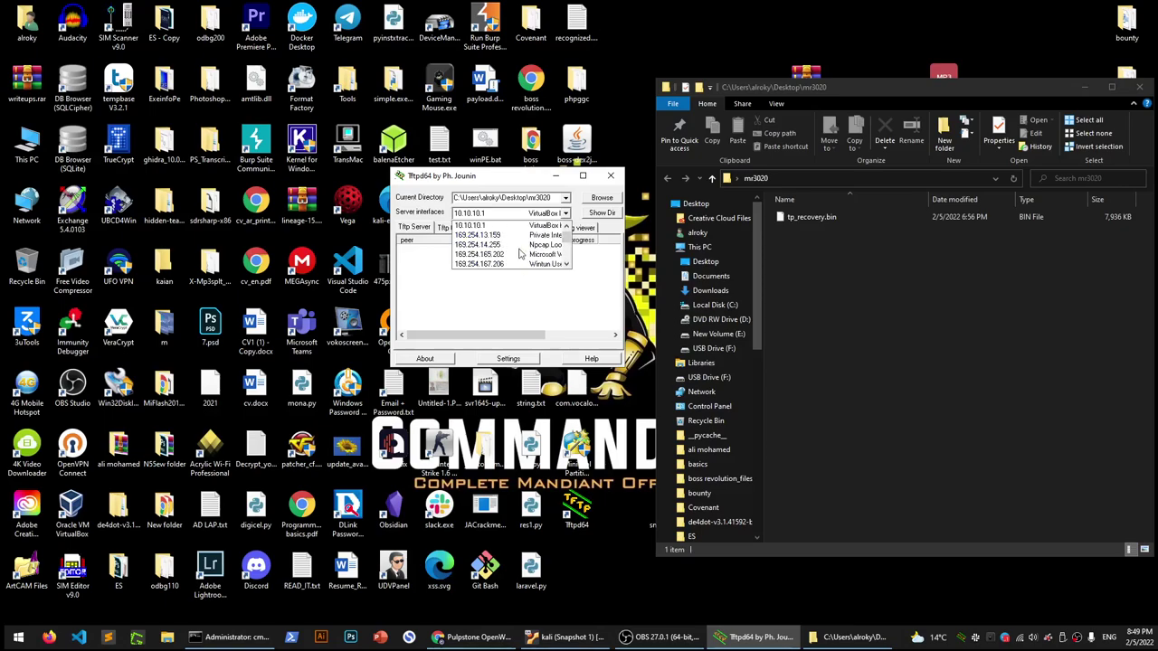
click(523, 313)
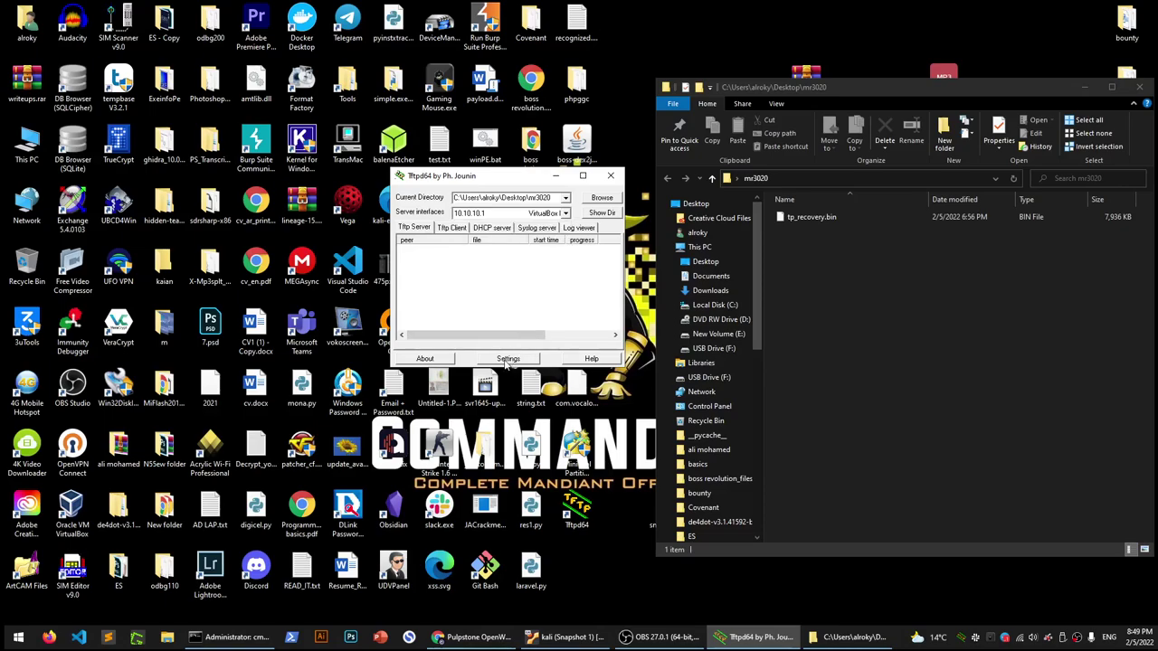
In TFTP settings, enable 'Bind TFTP to this address' with 192.168.56.1 and save
click(508, 359)
click(437, 310)
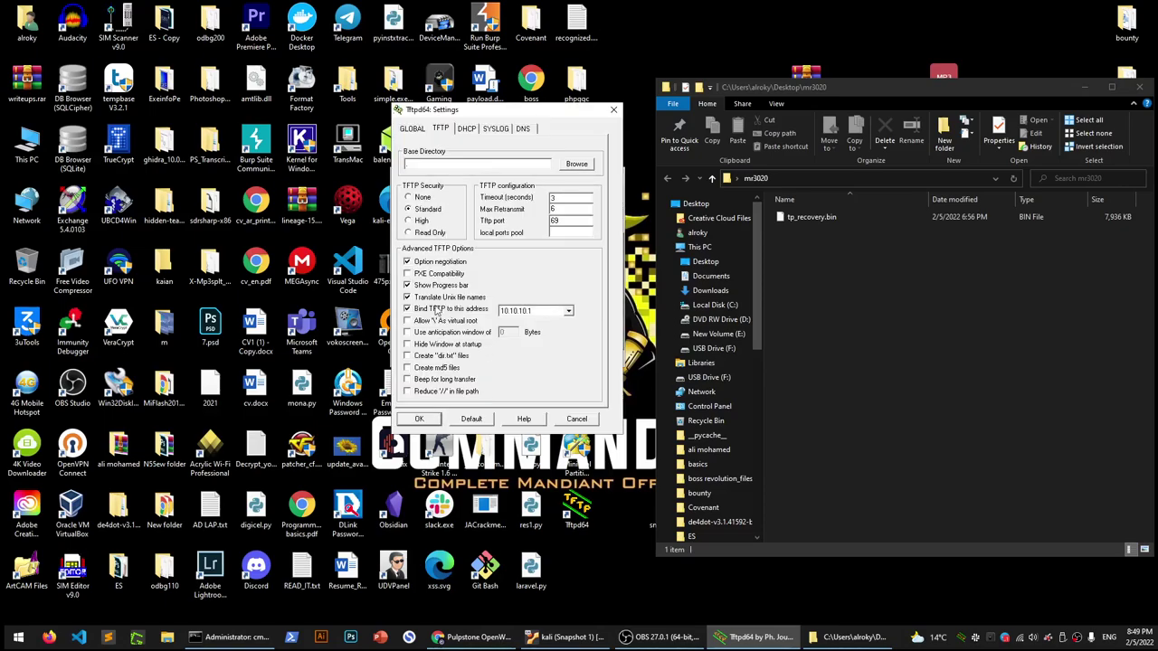
click(533, 310)
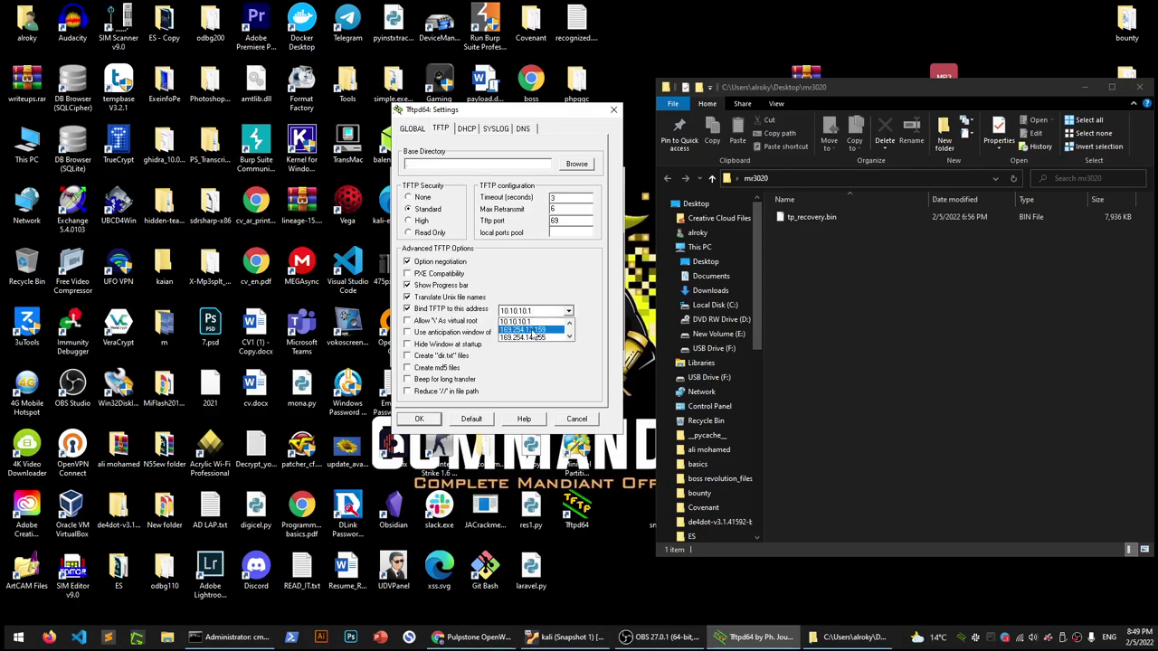
key(Down)
key(Down)
key(Down)
key(Down)
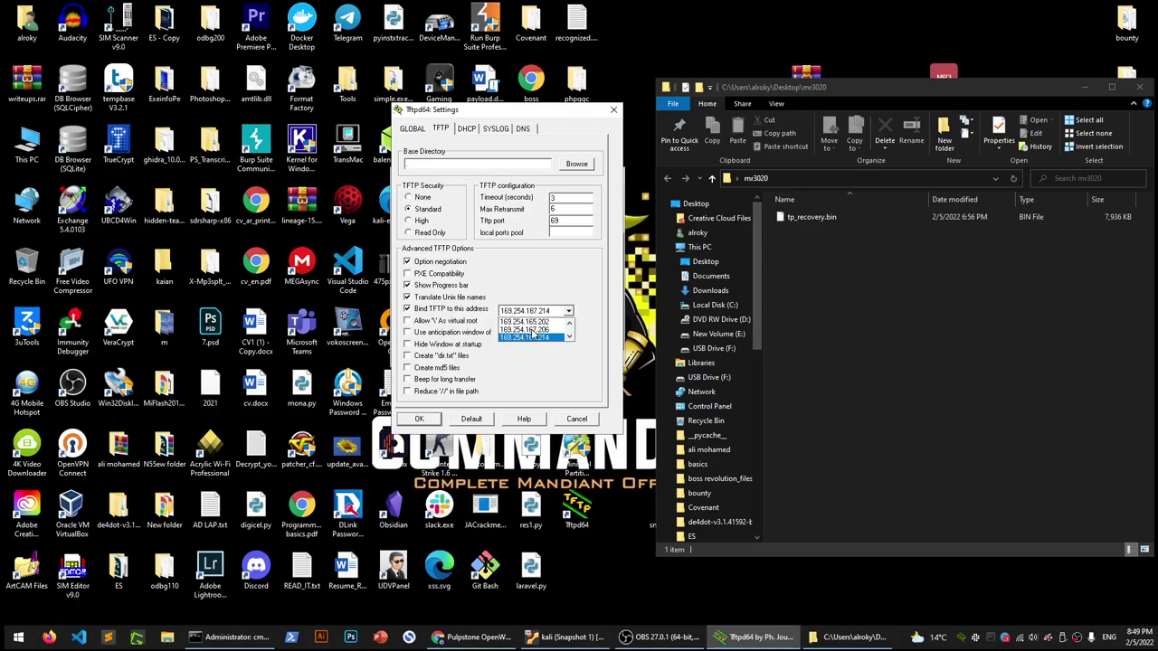
key(Down)
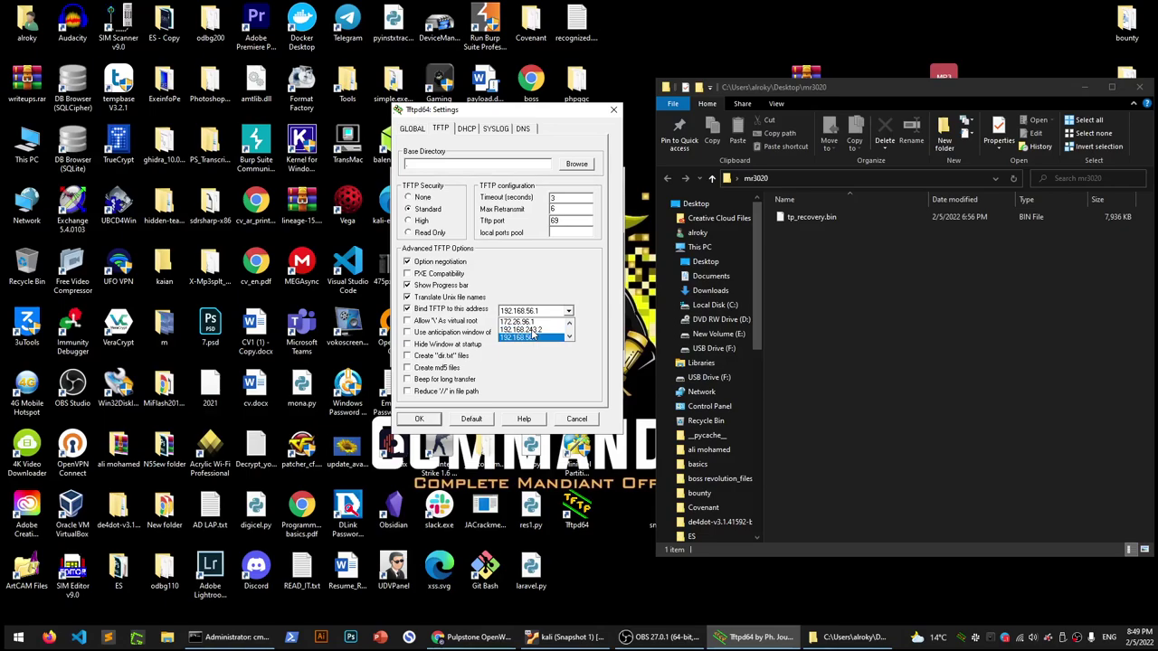
key(Return)
click(584, 420)
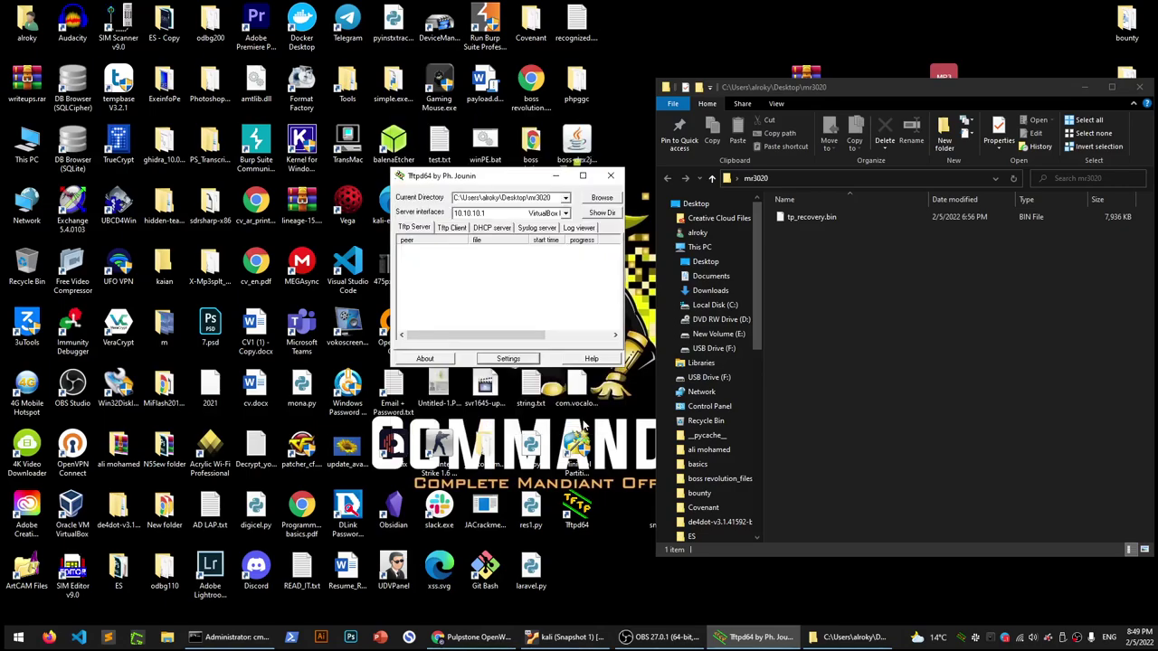
Relaunch Tftpd64, browse its server interface addresses, then show the wireless network list
click(610, 175)
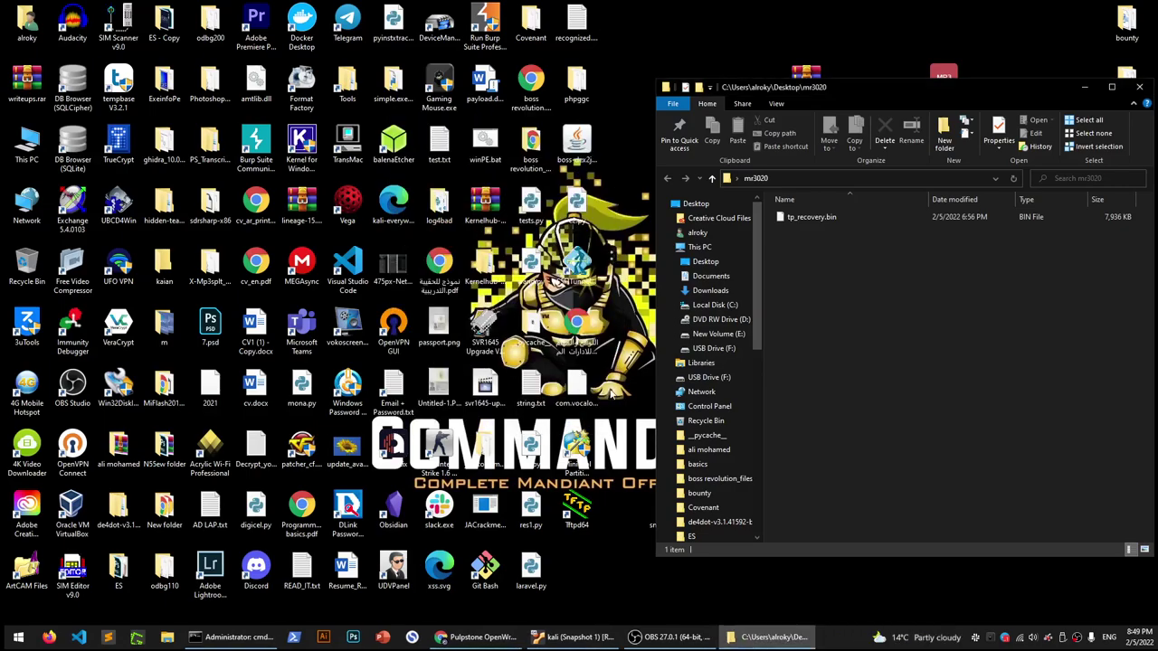
double_click(584, 512)
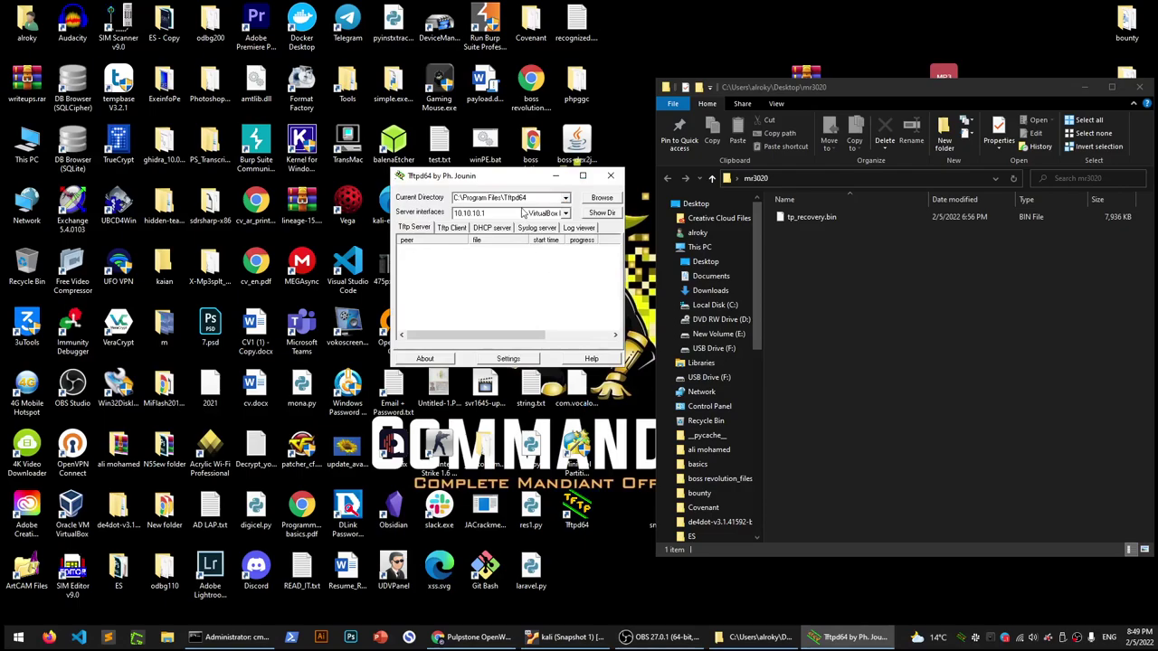
click(514, 215)
scroll(538, 257, down, 1)
scroll(537, 258, down, 1)
scroll(538, 257, down, 1)
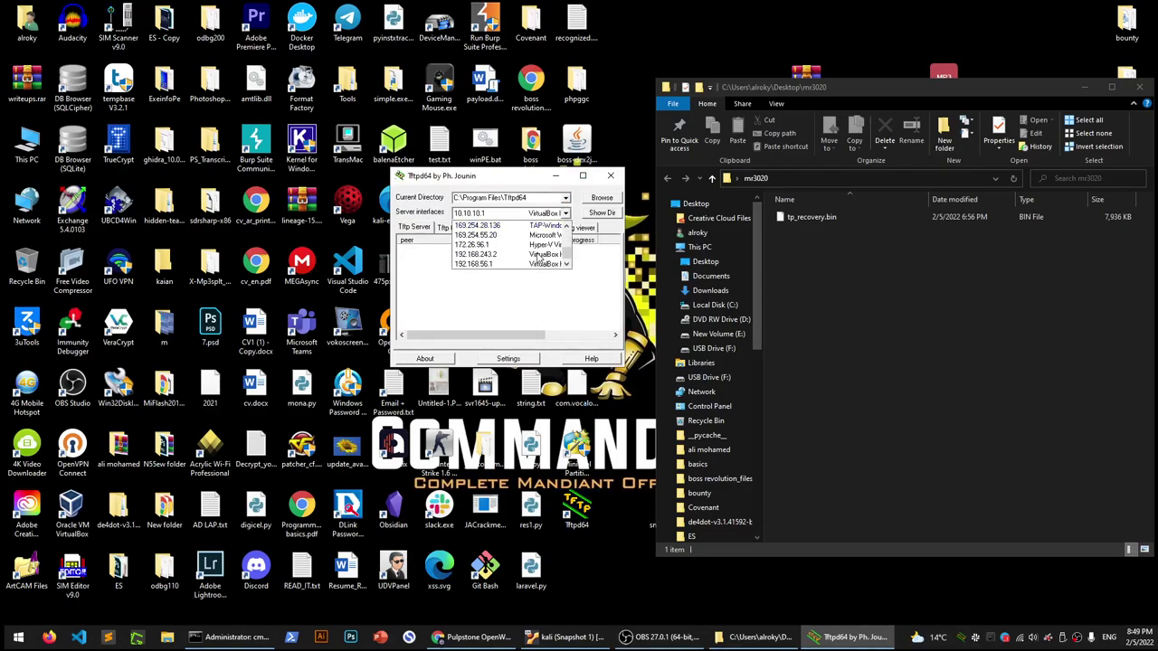
scroll(537, 258, up, 1)
scroll(537, 258, up, 1)
scroll(537, 257, down, 2)
scroll(537, 258, up, 1)
scroll(539, 258, up, 2)
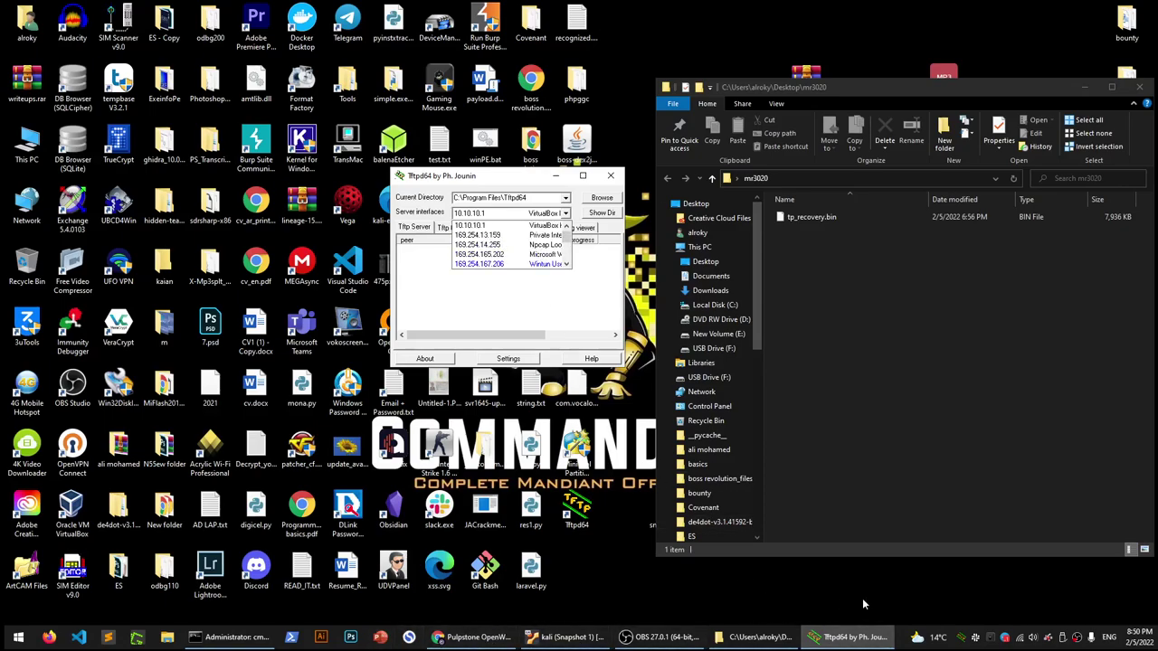
click(1018, 638)
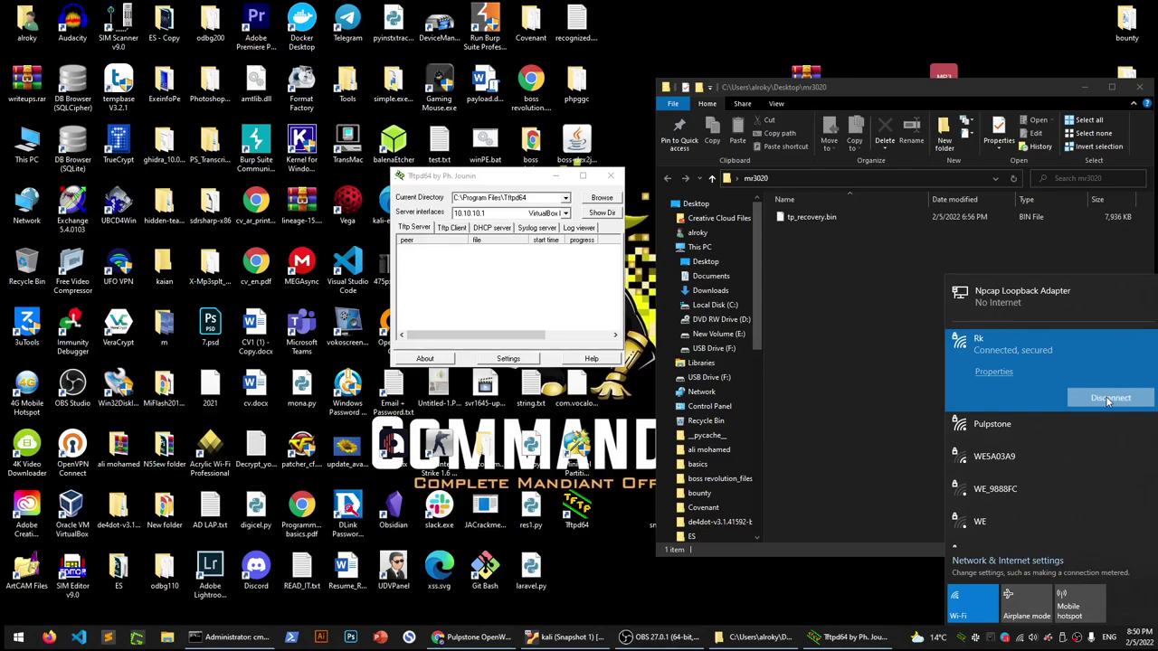
Disconnect from the Rk Wi-Fi and open Network Connections via Network & Internet settings, selecting Ethernet
click(1110, 399)
click(841, 385)
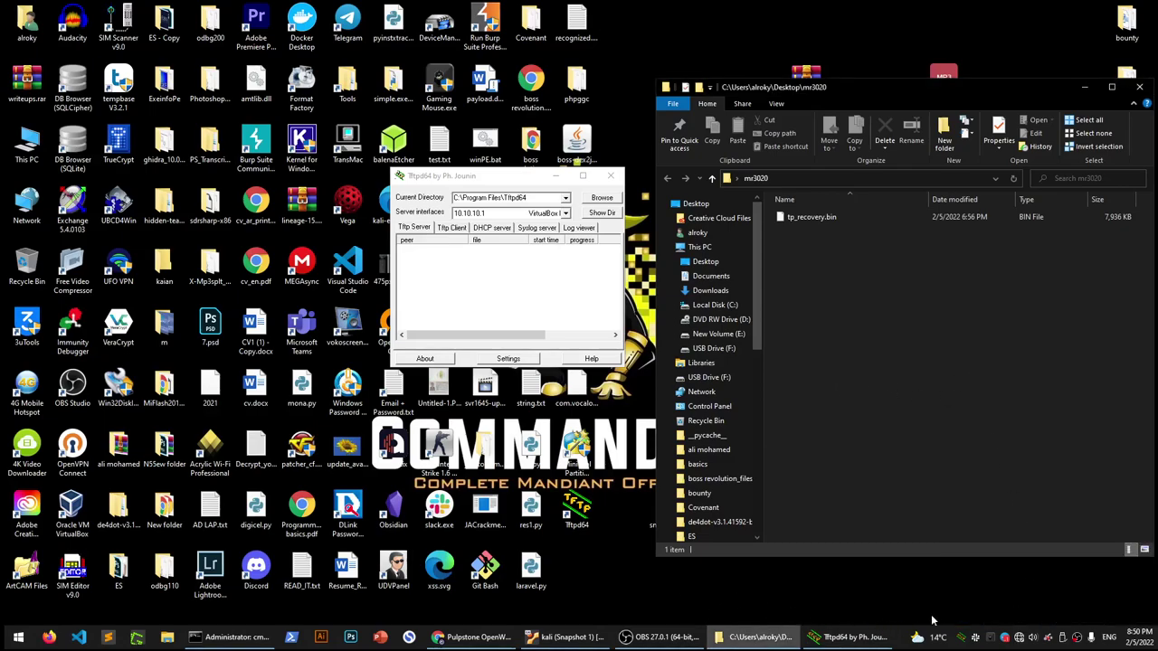
right_click(1019, 637)
click(1040, 625)
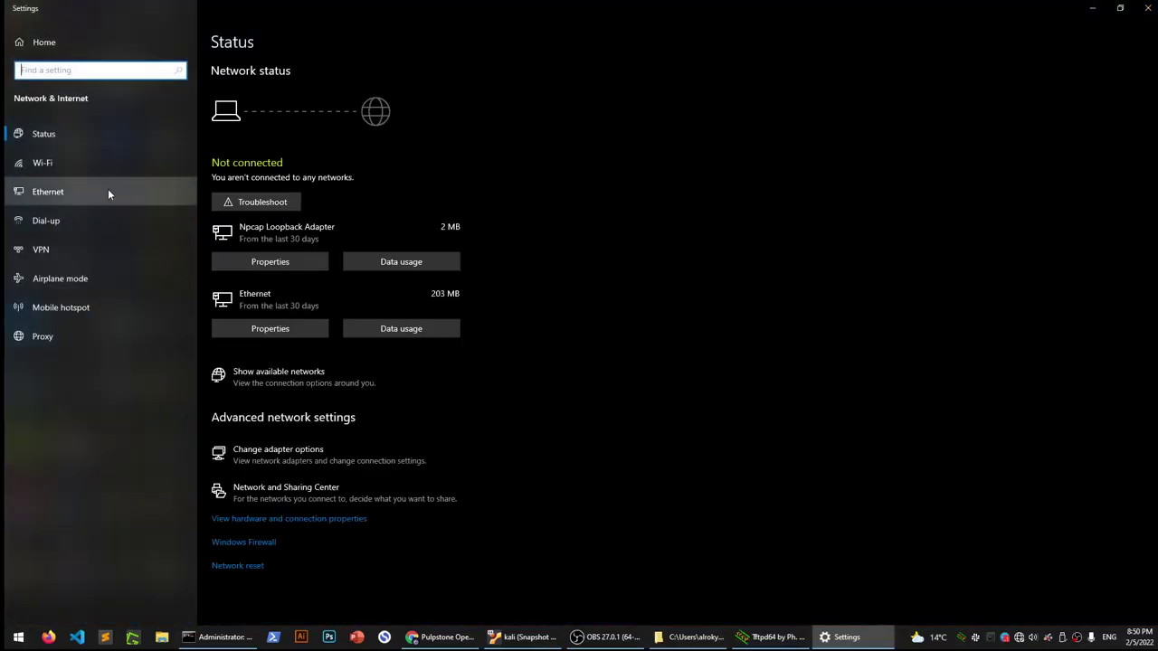
click(296, 455)
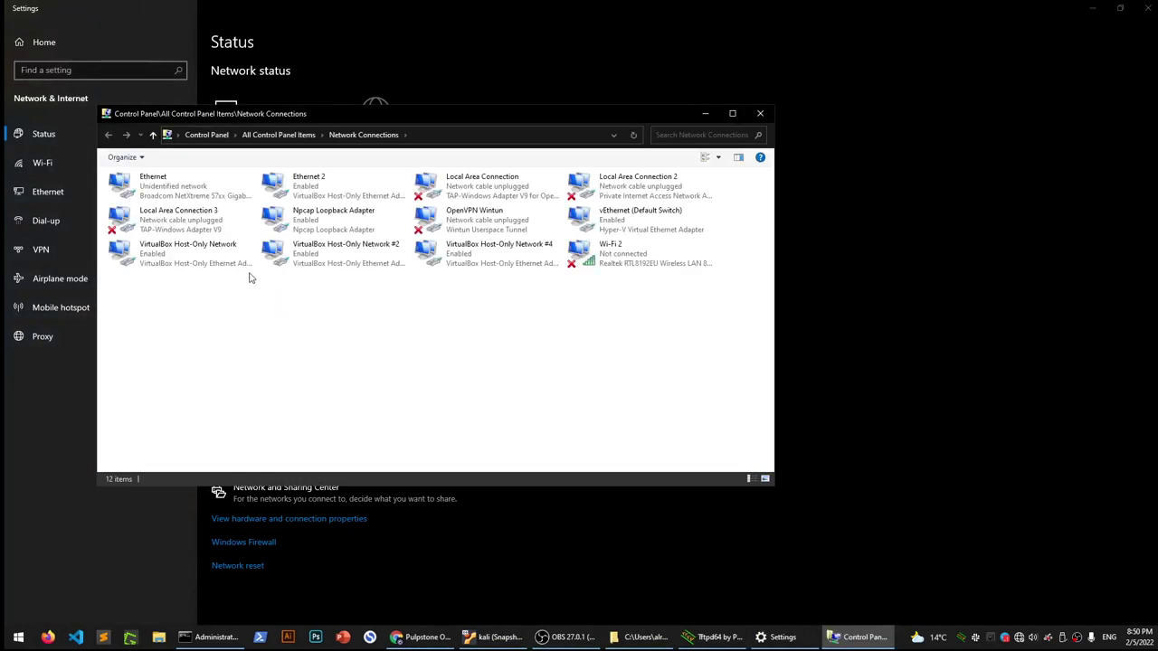
click(185, 197)
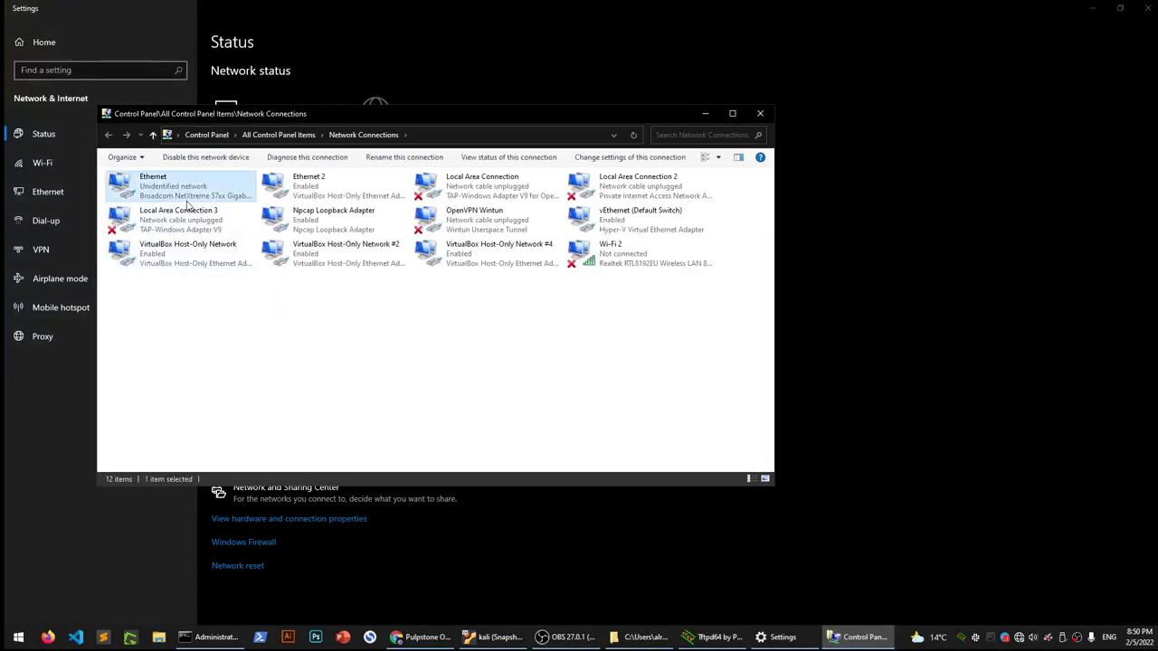
Check the Ethernet adapter's details, confirming IPv4 address 192.168.0.225, and close all its dialogs
right_click(186, 203)
double_click(184, 190)
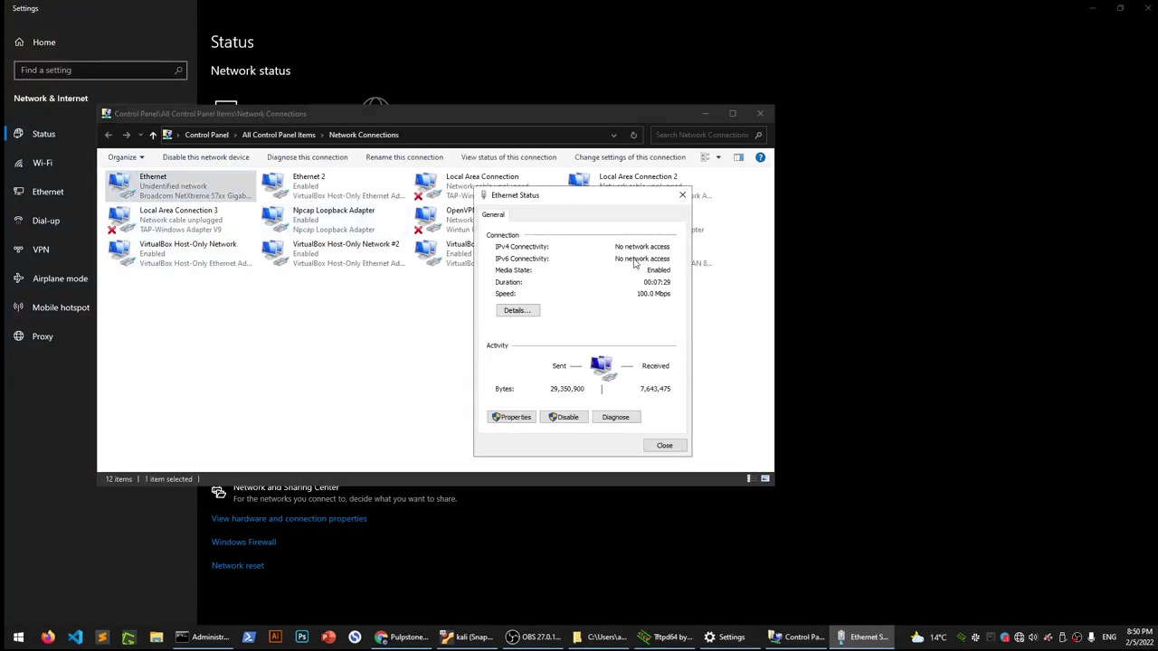
click(528, 310)
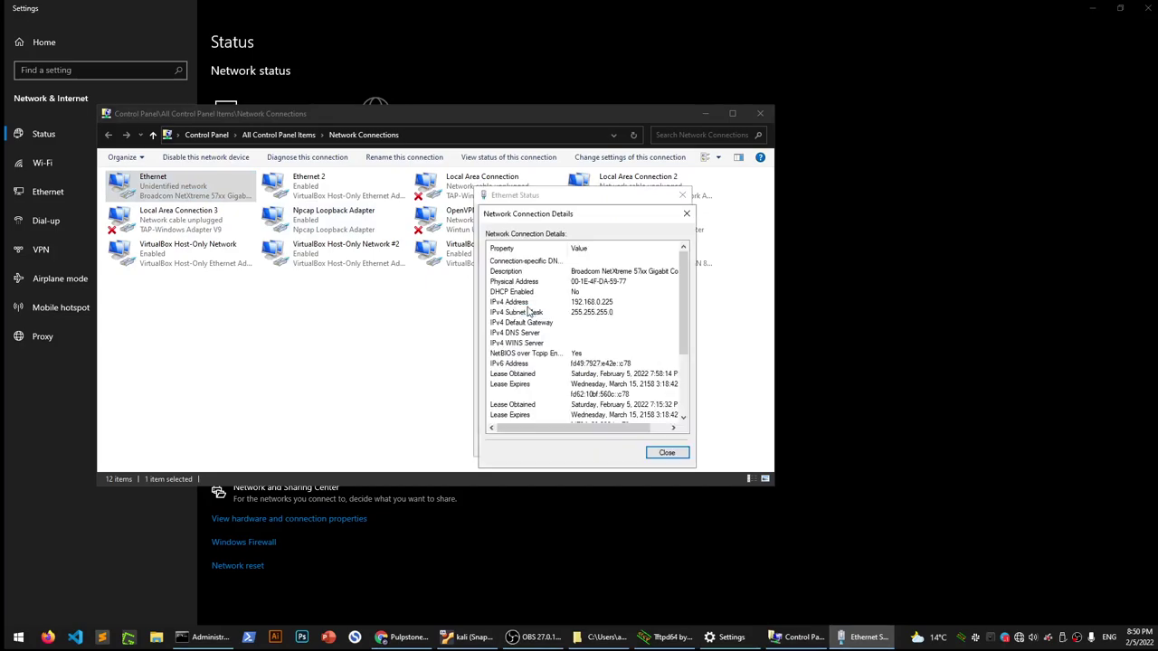
click(600, 303)
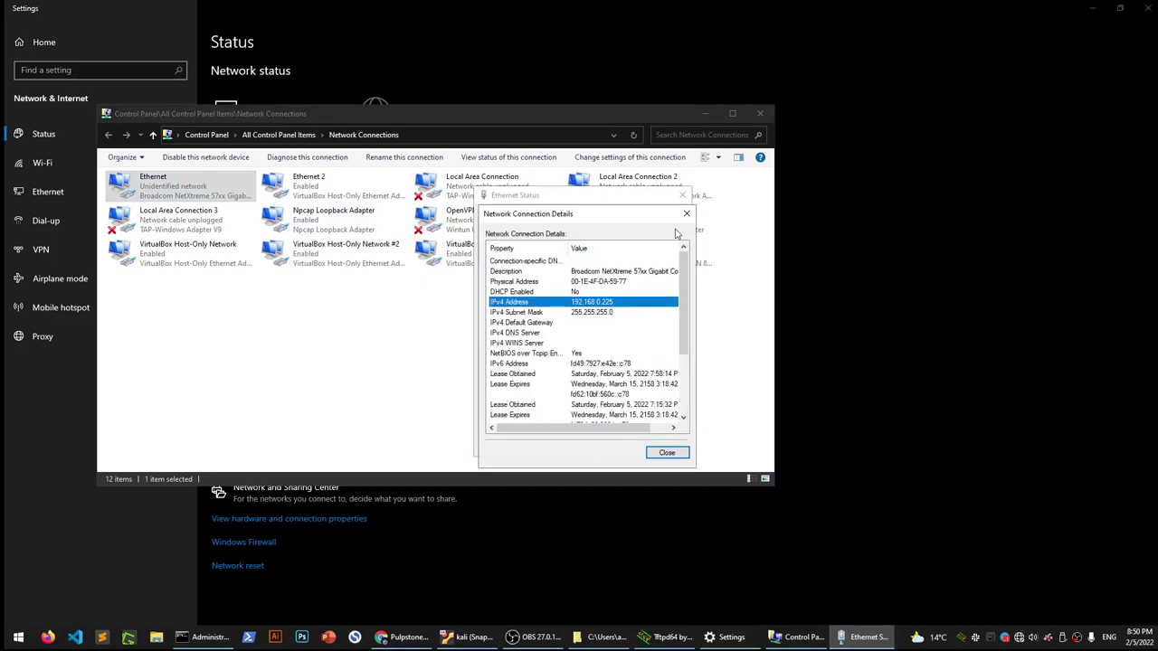
click(686, 213)
click(682, 195)
click(760, 113)
Back in Tftpd64, review the server interface list and keep 10.10.10.1 selected
click(773, 637)
click(509, 216)
scroll(545, 258, down, 4)
scroll(550, 267, up, 2)
click(529, 193)
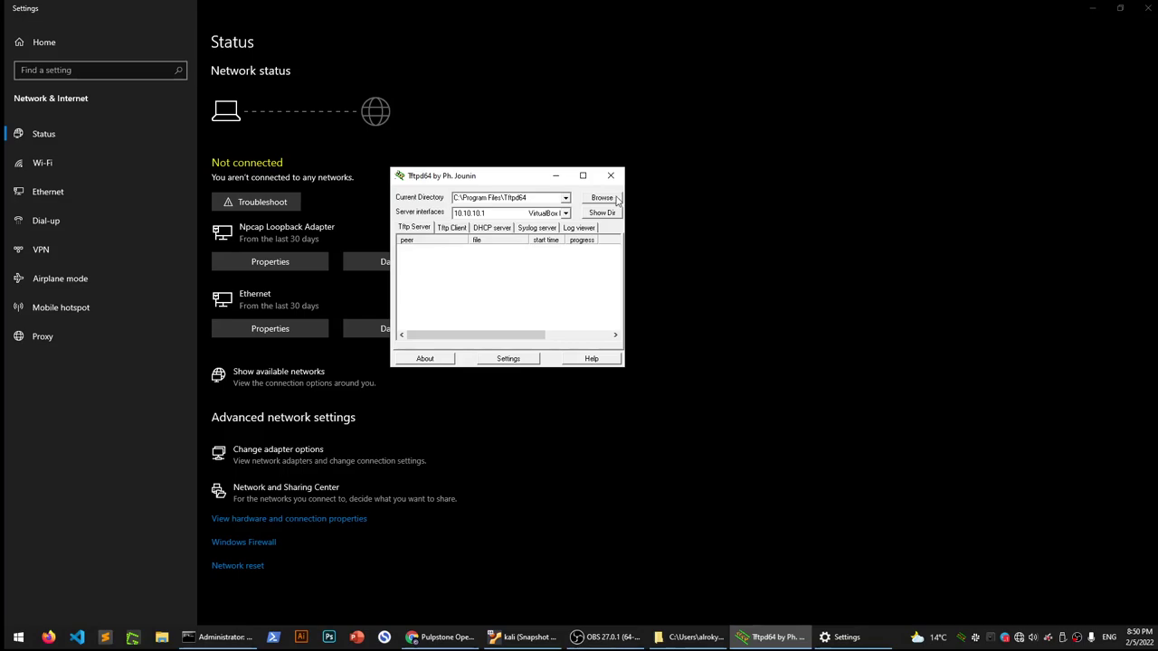
Review Tftpd64's server interface list, then close Tftpd64 and the Windows Settings window
click(566, 213)
scroll(558, 248, down, 2)
scroll(527, 257, down, 1)
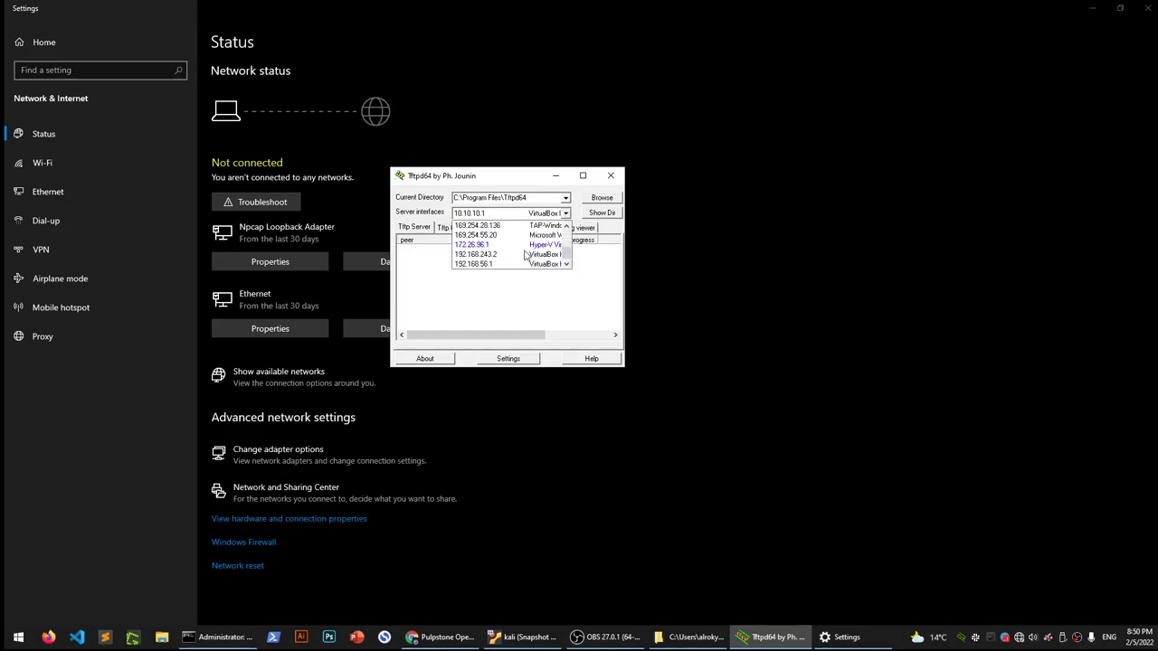
scroll(526, 257, up, 6)
scroll(527, 257, down, 6)
click(612, 176)
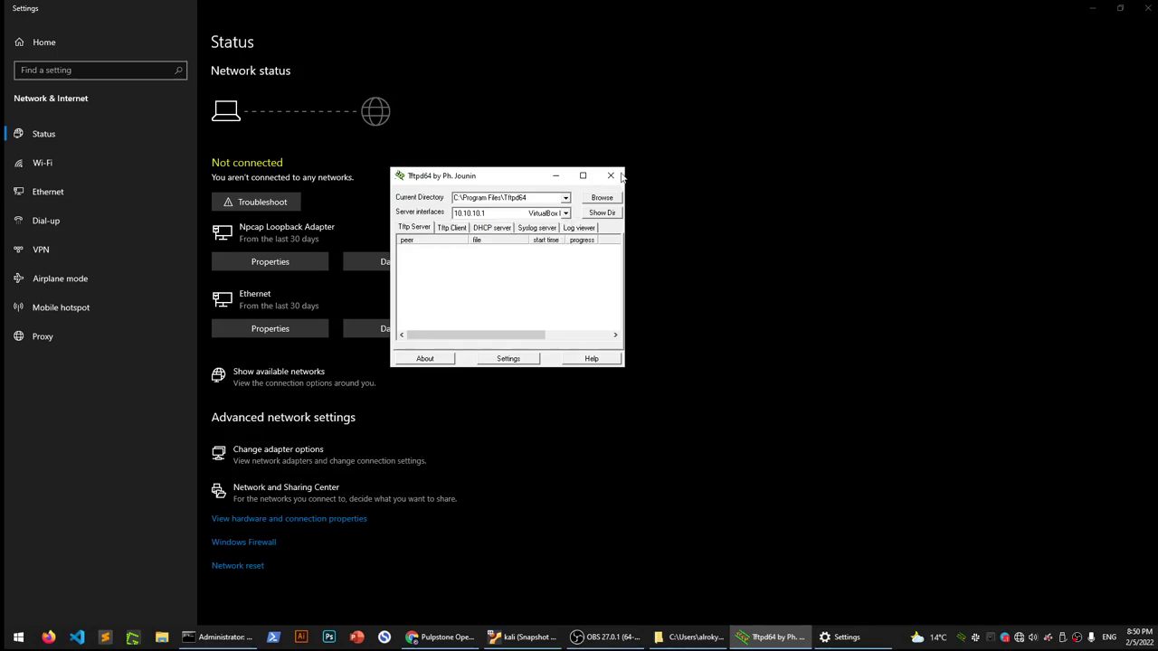
click(611, 176)
click(1147, 9)
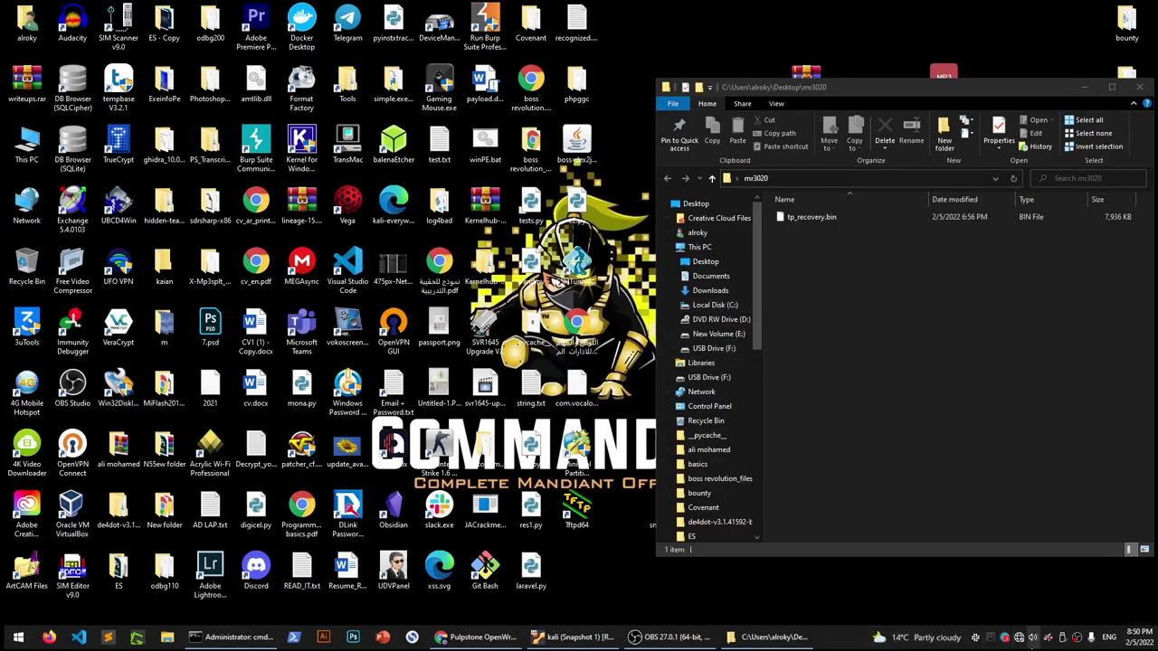
double_click(579, 520)
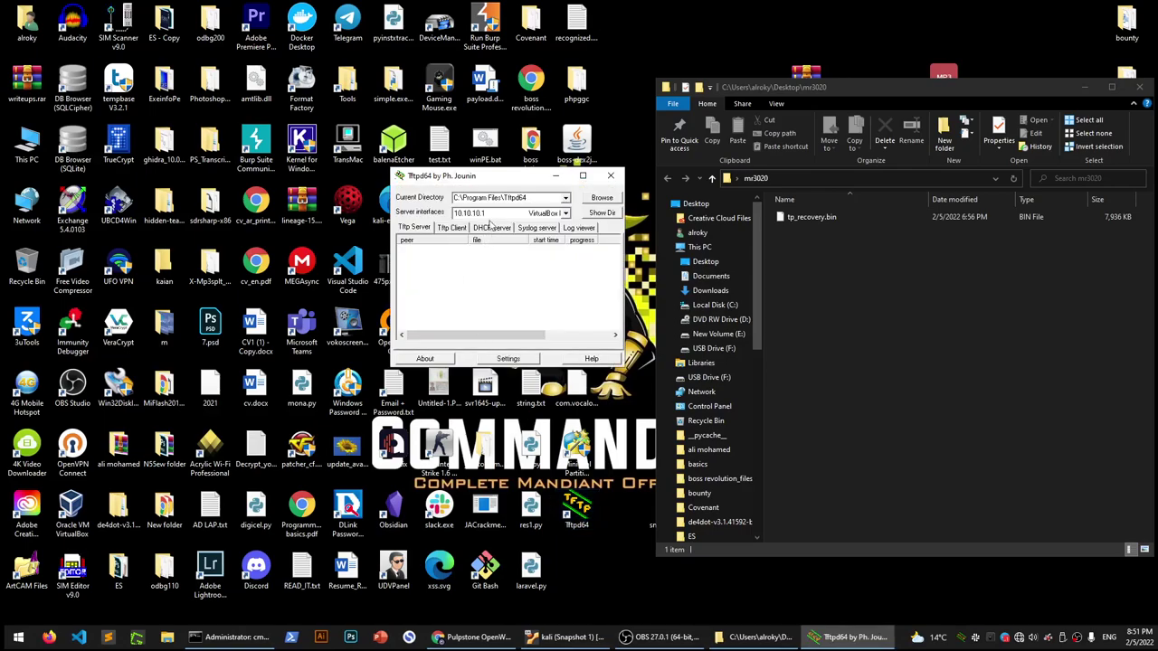
click(486, 213)
scroll(511, 252, down, 3)
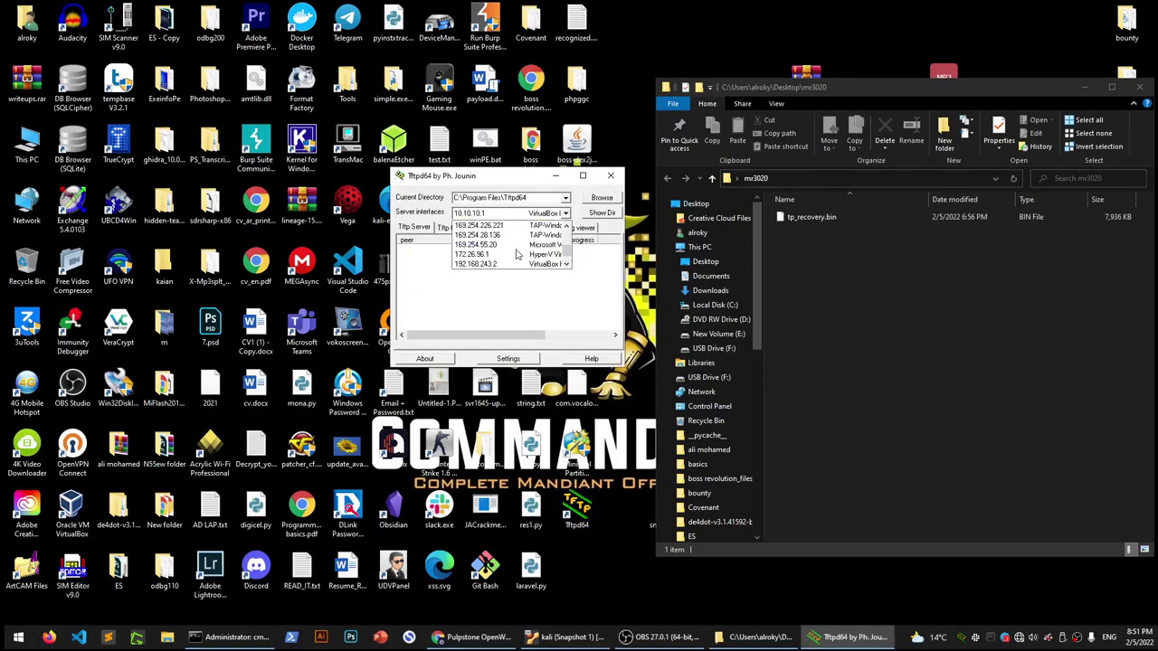
scroll(517, 255, up, 2)
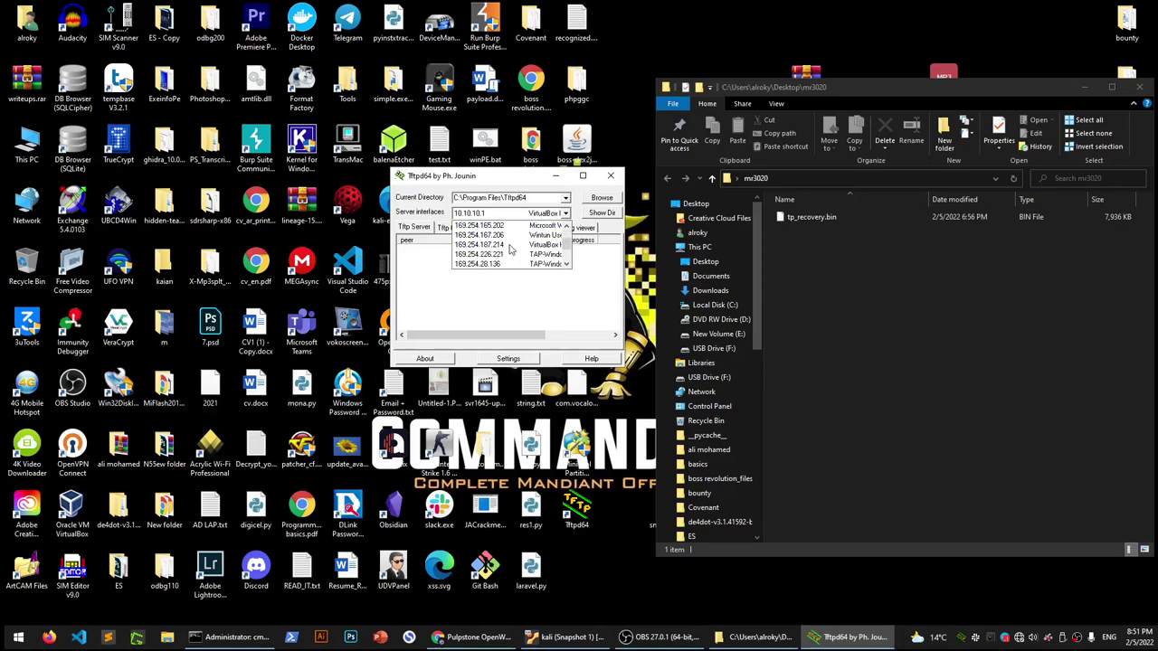
scroll(509, 250, down, 2)
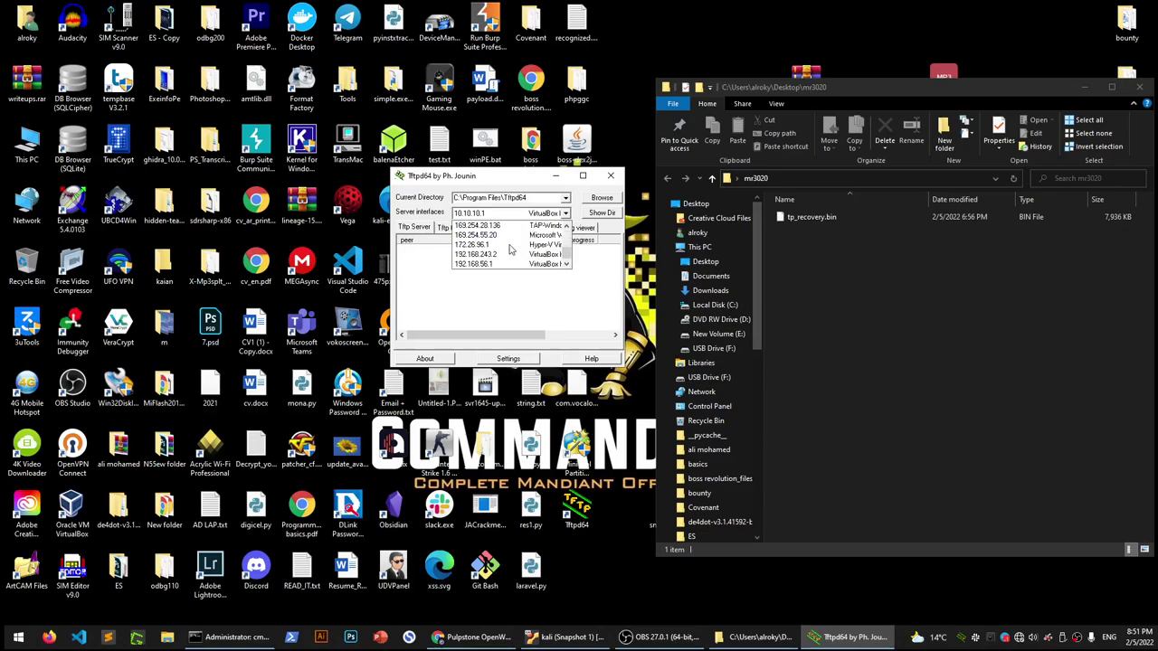
click(452, 291)
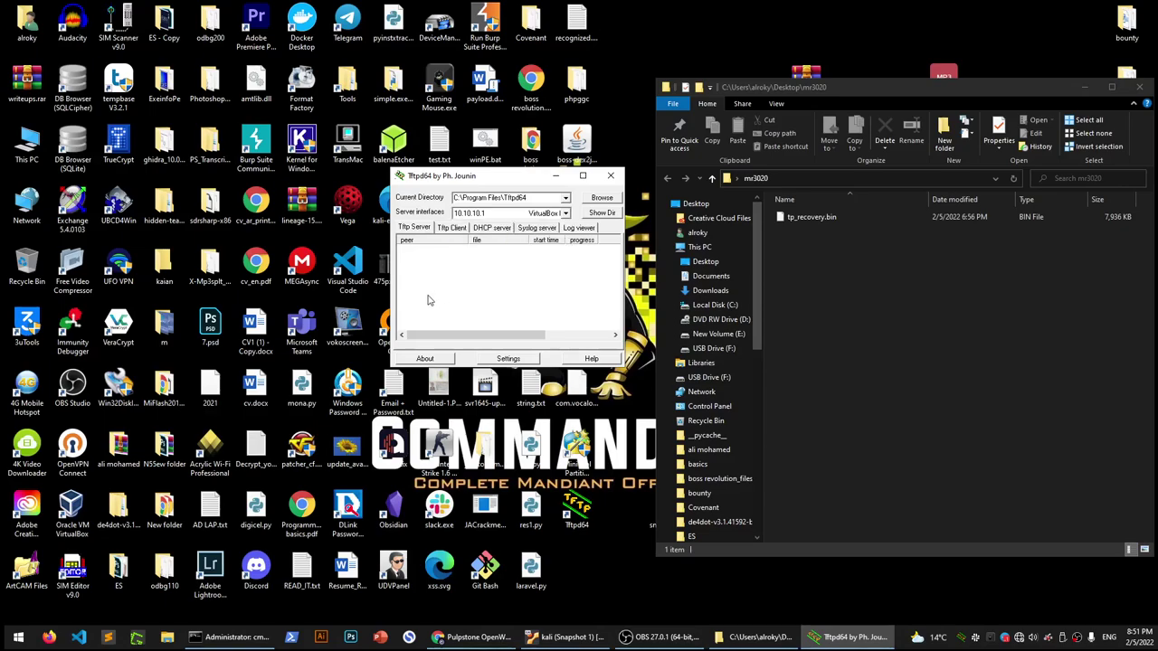
click(509, 359)
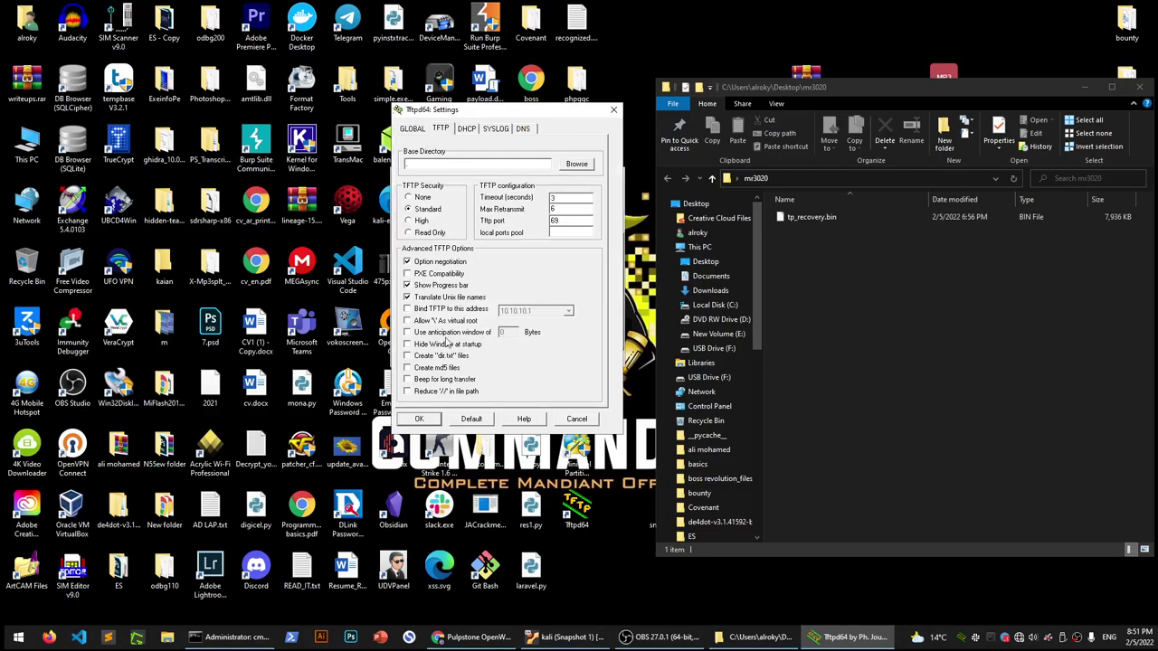
click(429, 310)
click(518, 311)
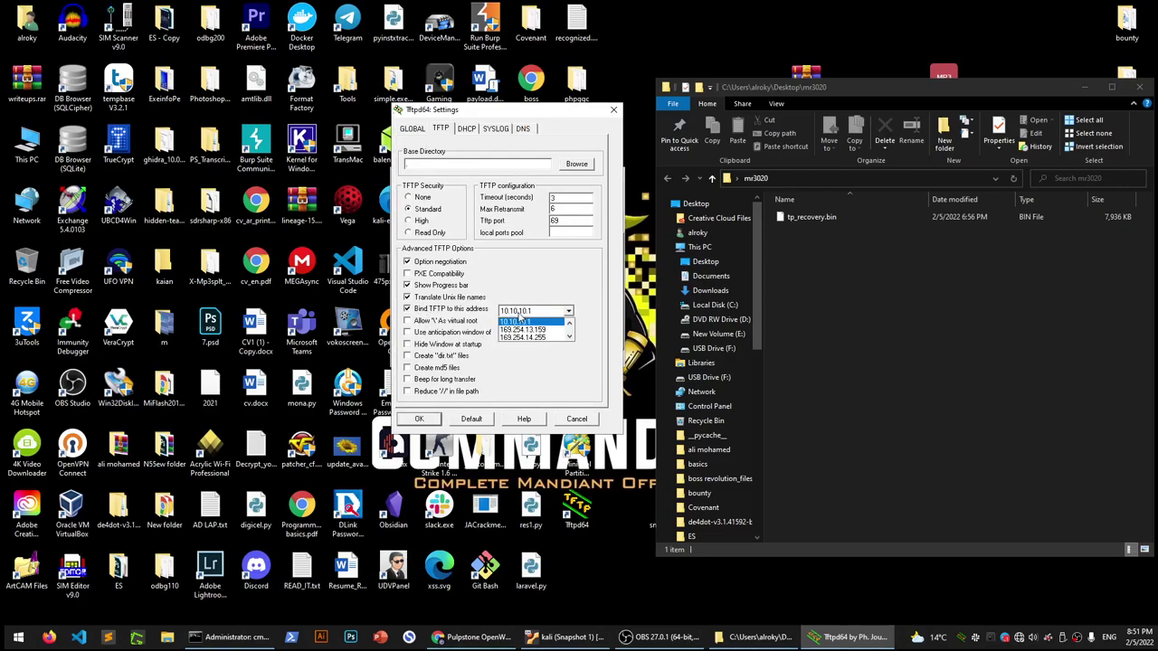
key(Down)
key(Down)
key(Down)
key(Down)
key(Down)
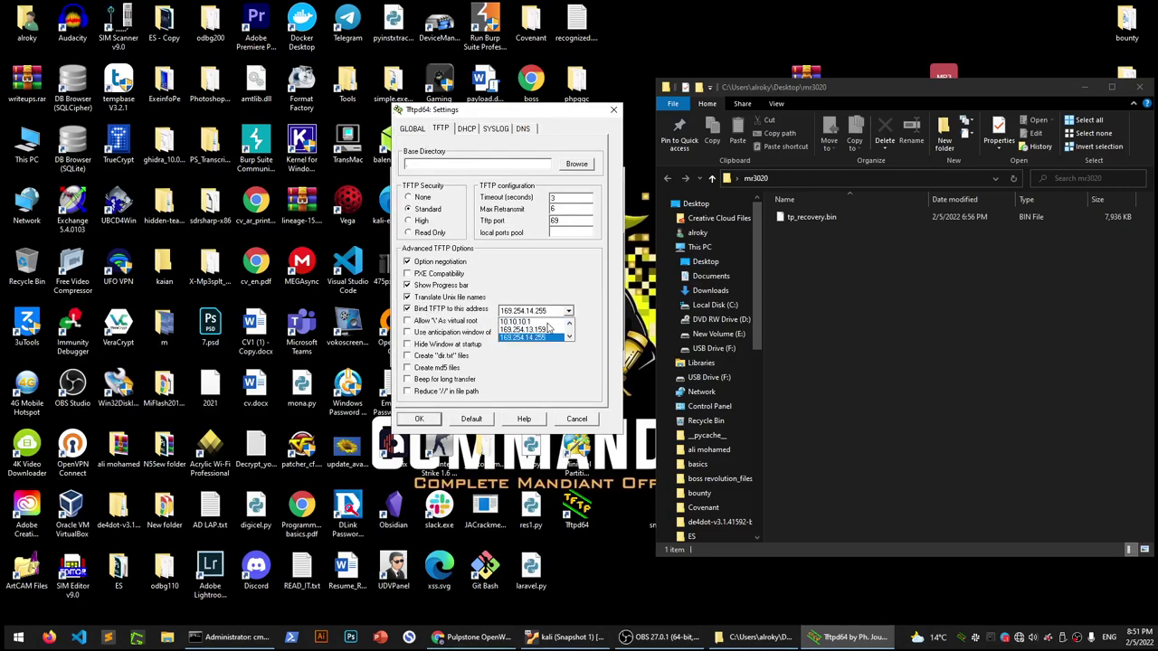
key(Down)
key(Down)
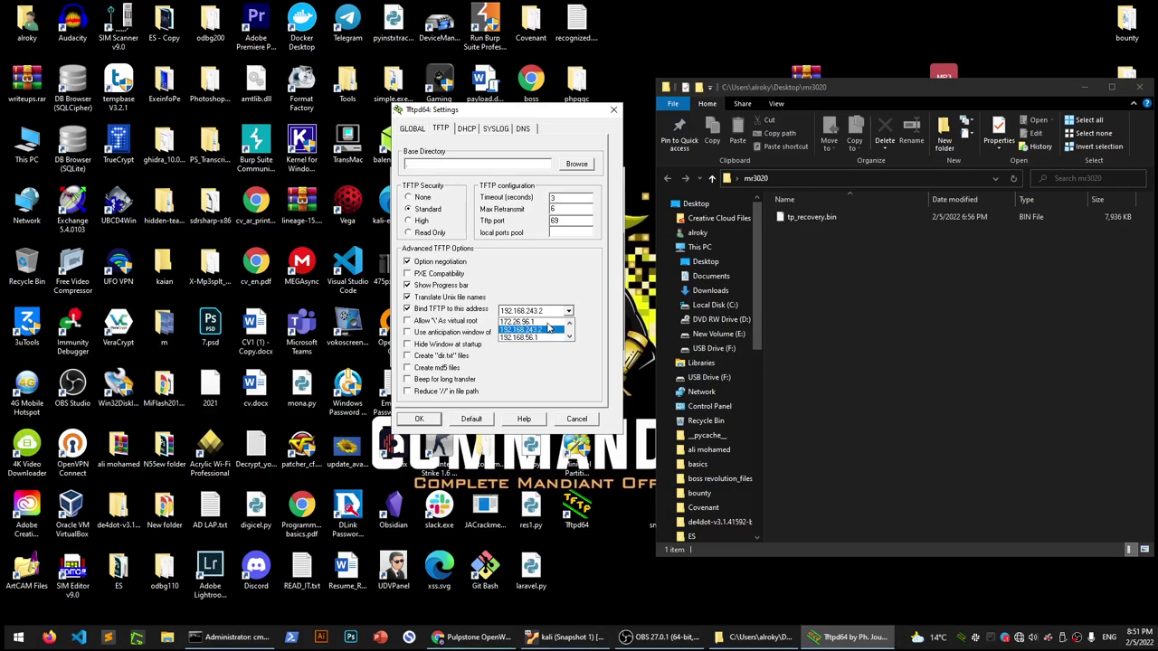
click(586, 419)
click(579, 421)
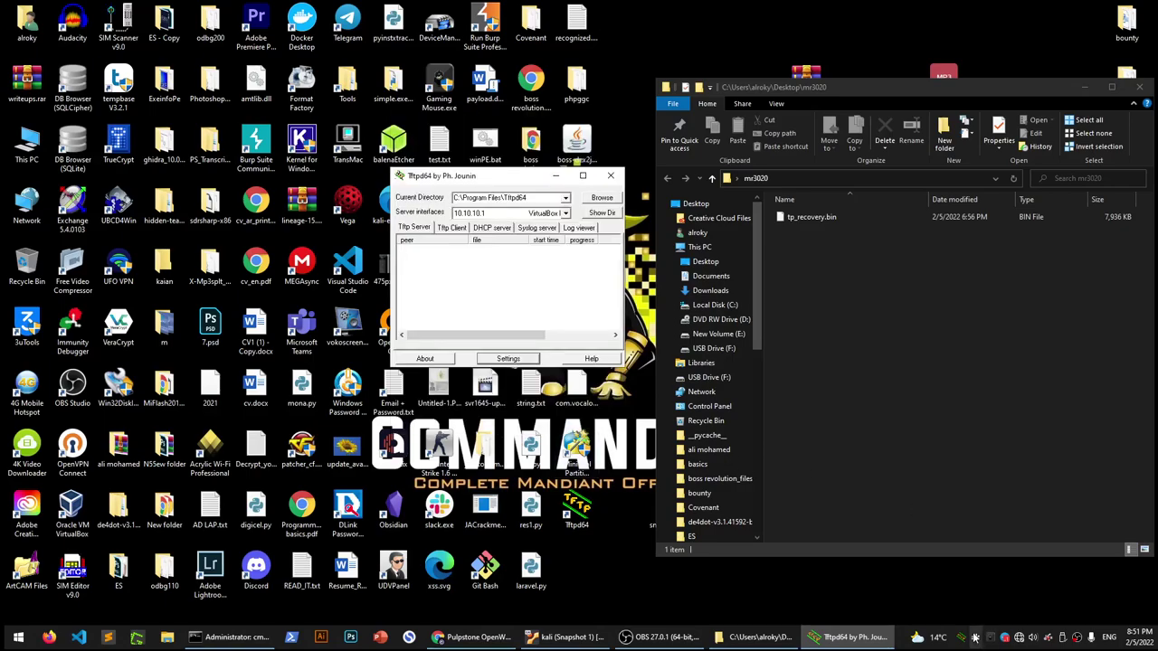
Open the network adapter list from the Network & Internet settings
right_click(1019, 638)
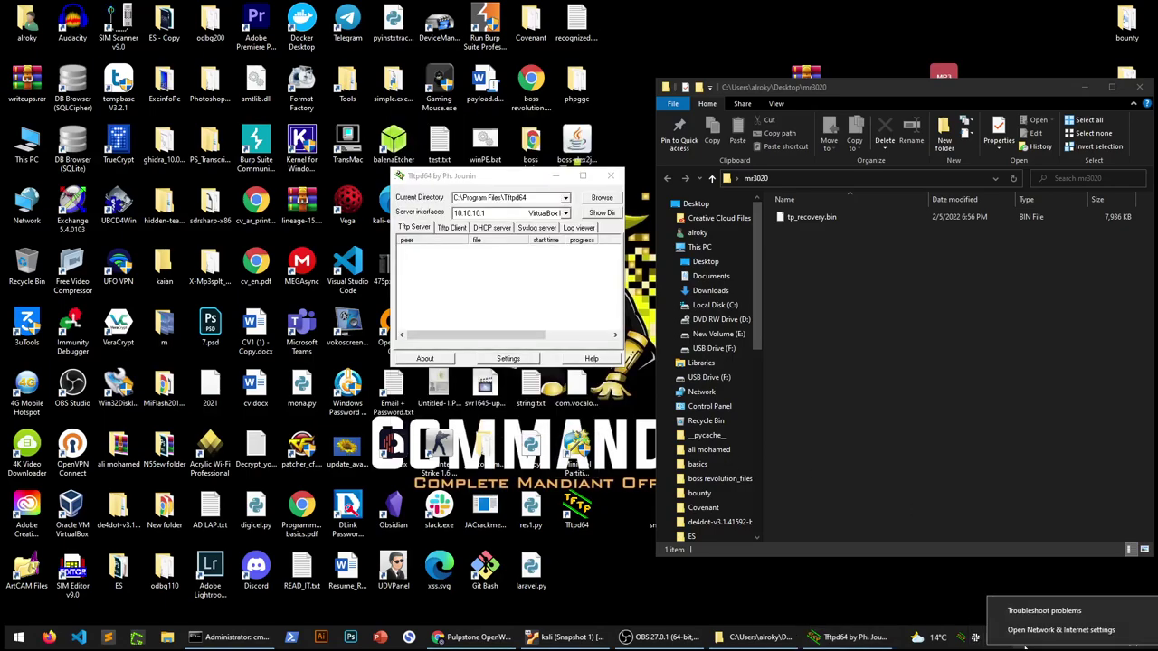
click(1032, 630)
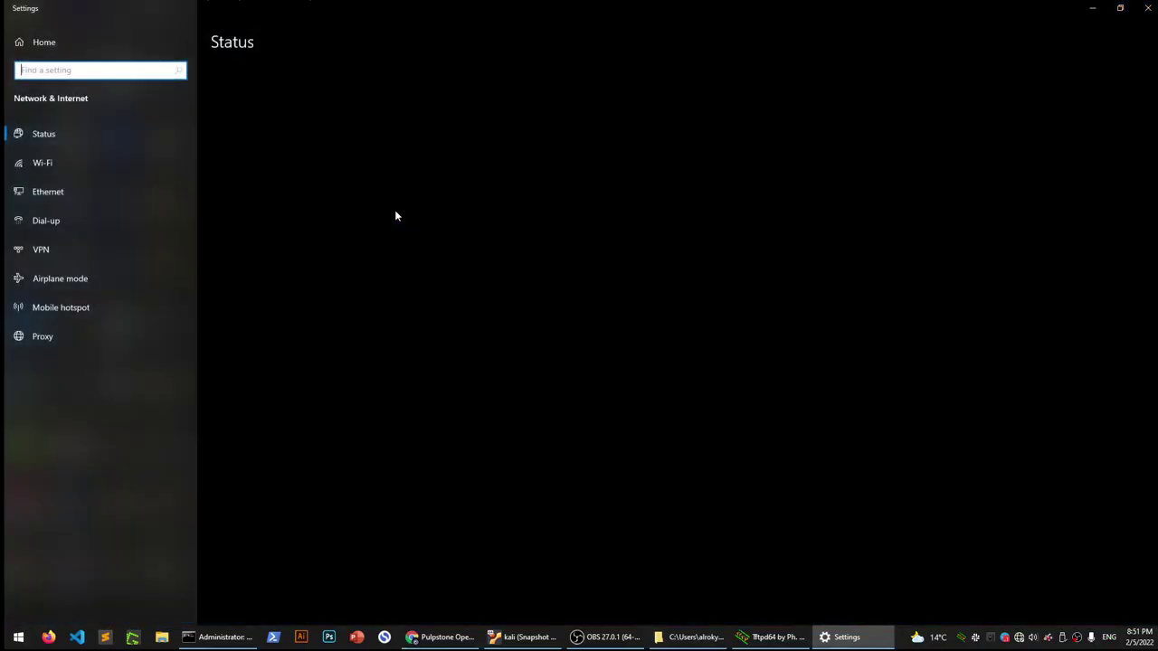
click(340, 460)
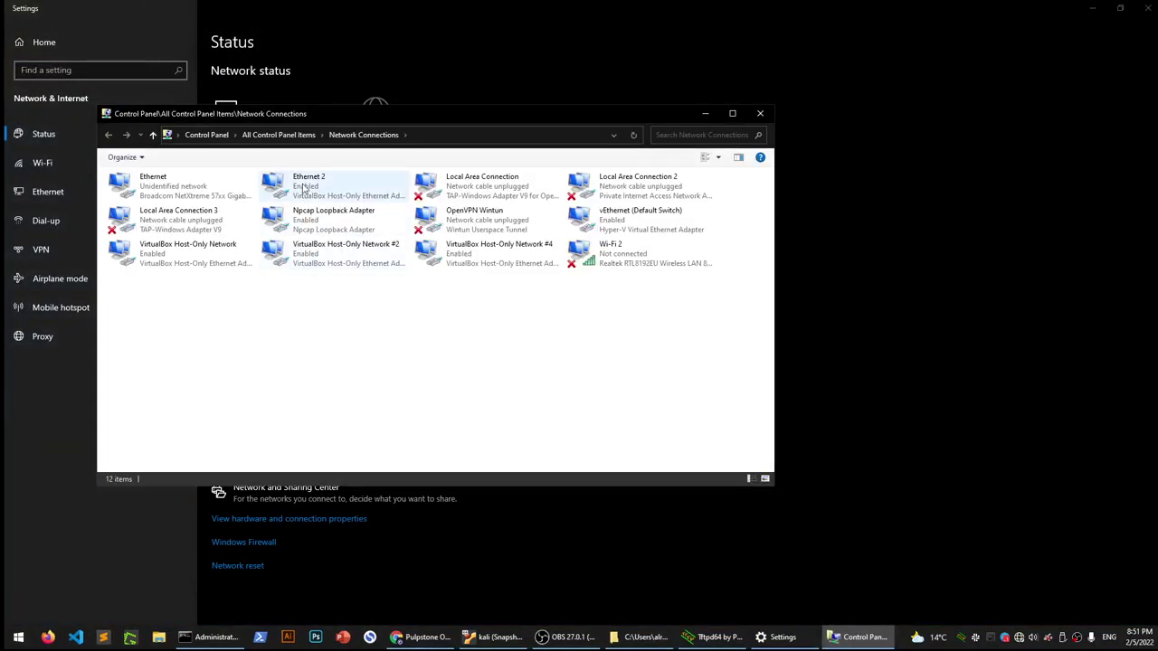
Disable Ethernet 2, Local Area Connection, Local Area Connection 2 and Npcap Loopback Adapter
right_click(299, 181)
click(461, 190)
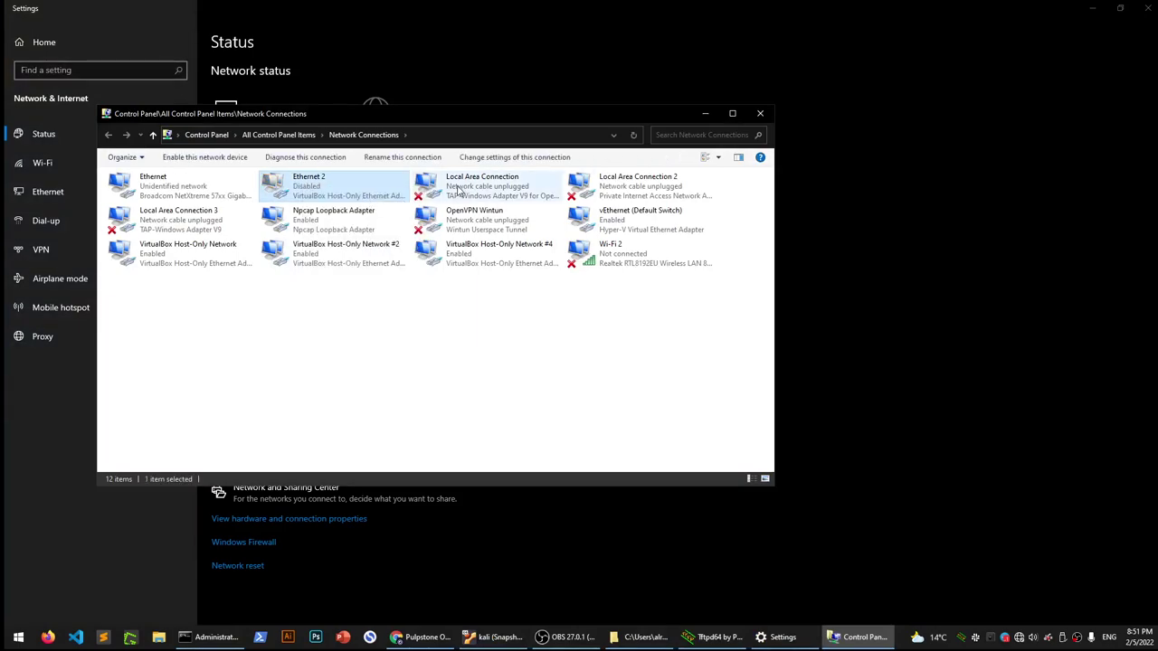
right_click(461, 190)
click(493, 197)
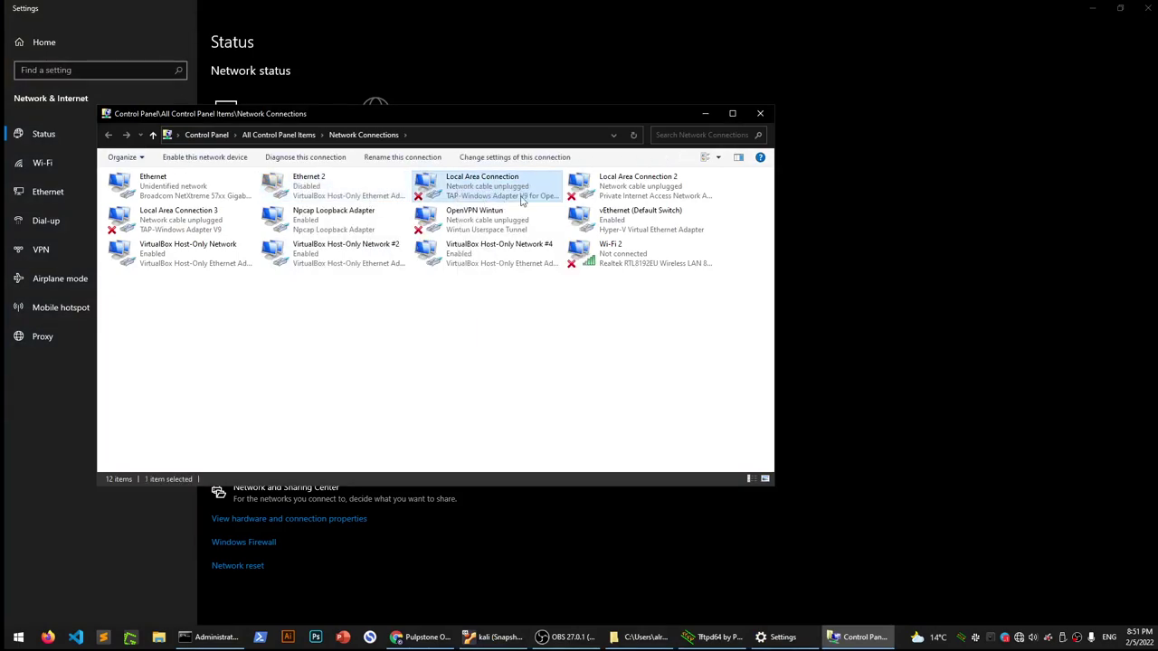
right_click(606, 181)
click(636, 204)
right_click(190, 223)
click(240, 233)
right_click(313, 220)
click(439, 229)
Disable OpenVPN Wintun, vEthernet (Default Switch), VirtualBox Host-Only Networks, #2, #4 and Wi-Fi 2
right_click(441, 225)
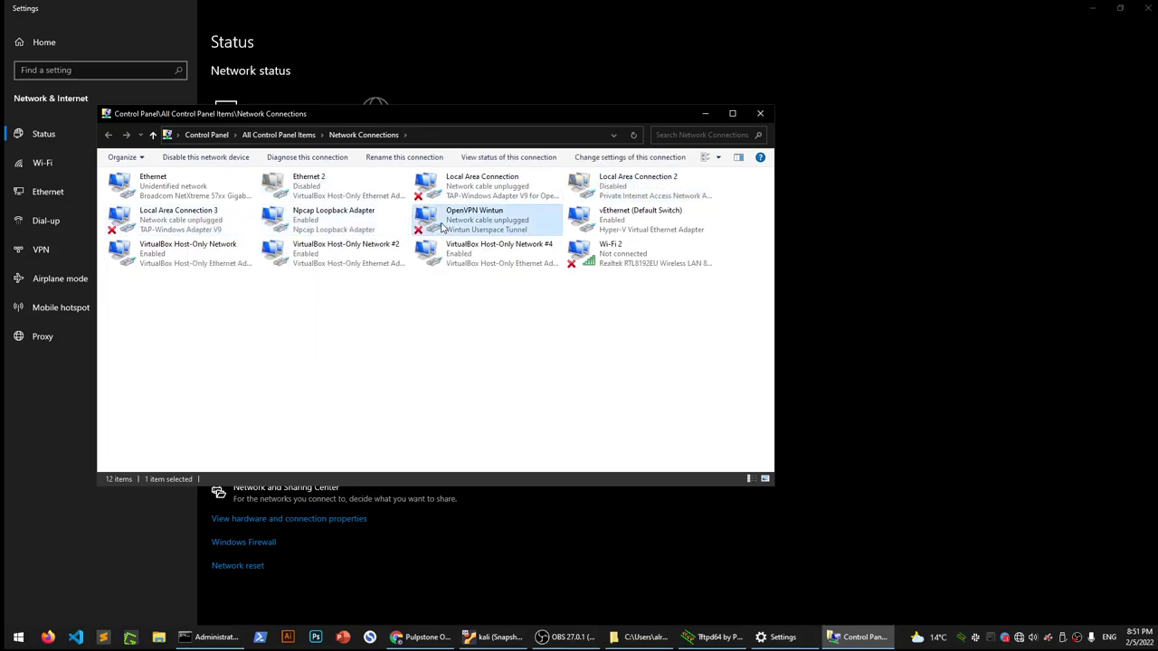
click(457, 234)
right_click(592, 225)
click(633, 233)
right_click(207, 259)
click(323, 270)
click(362, 264)
right_click(362, 264)
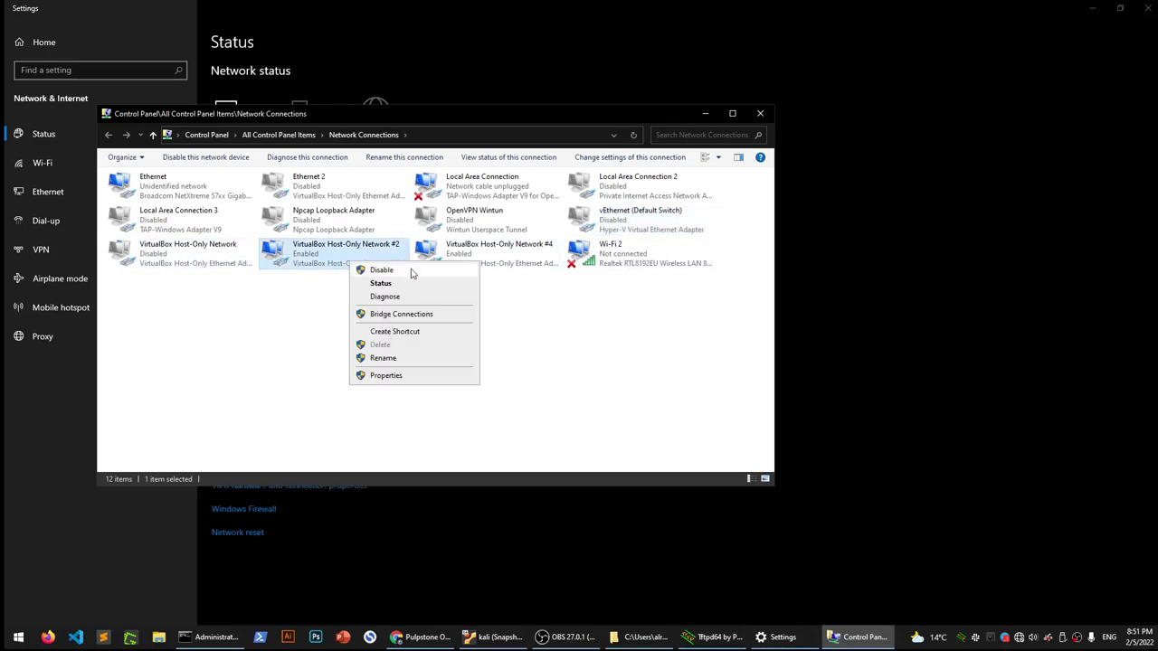
click(394, 270)
click(473, 263)
right_click(473, 263)
click(510, 271)
right_click(624, 256)
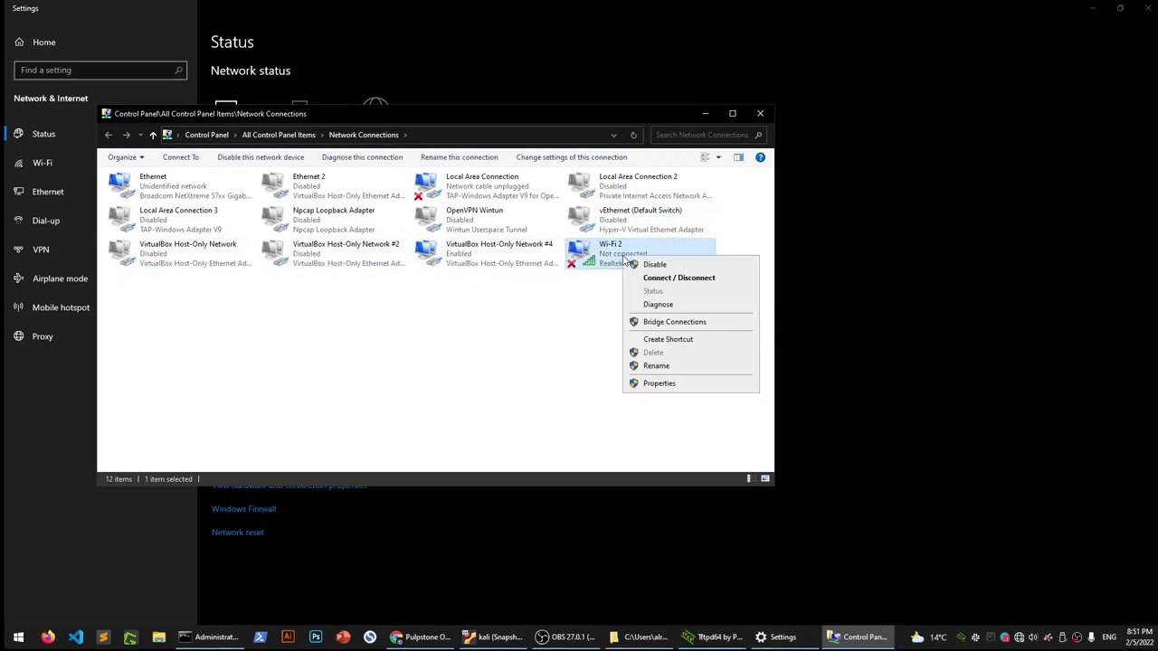
click(592, 374)
Refresh the adapter list and bring Tftpd64 back to the front
right_click(473, 351)
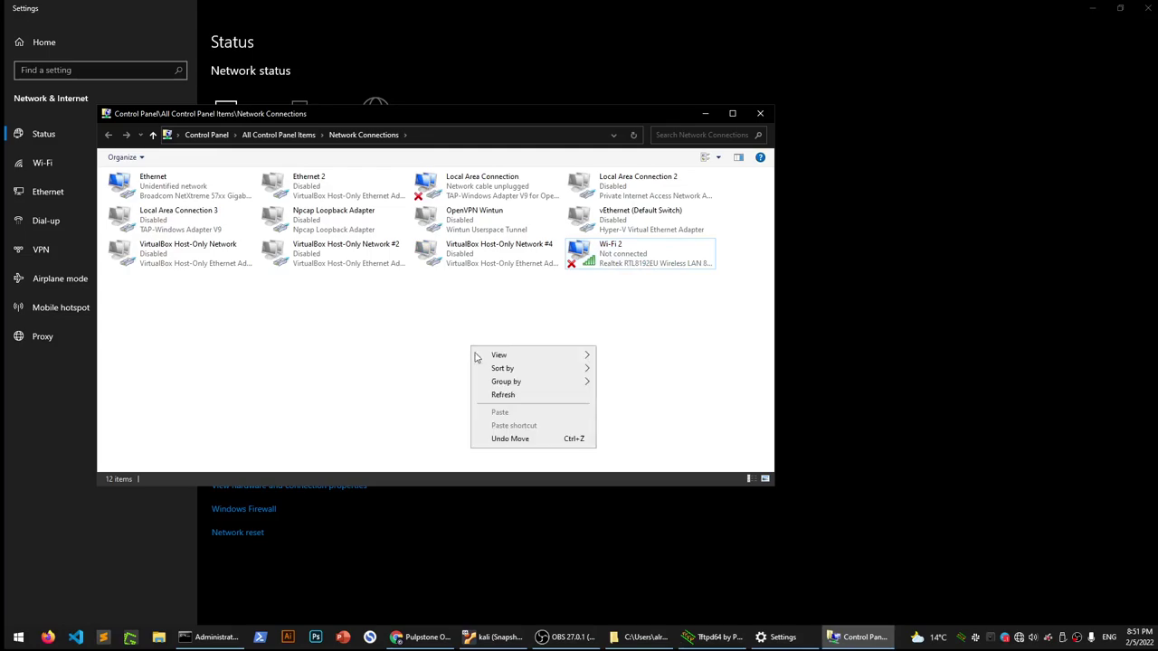
click(520, 396)
right_click(440, 382)
click(486, 439)
click(713, 636)
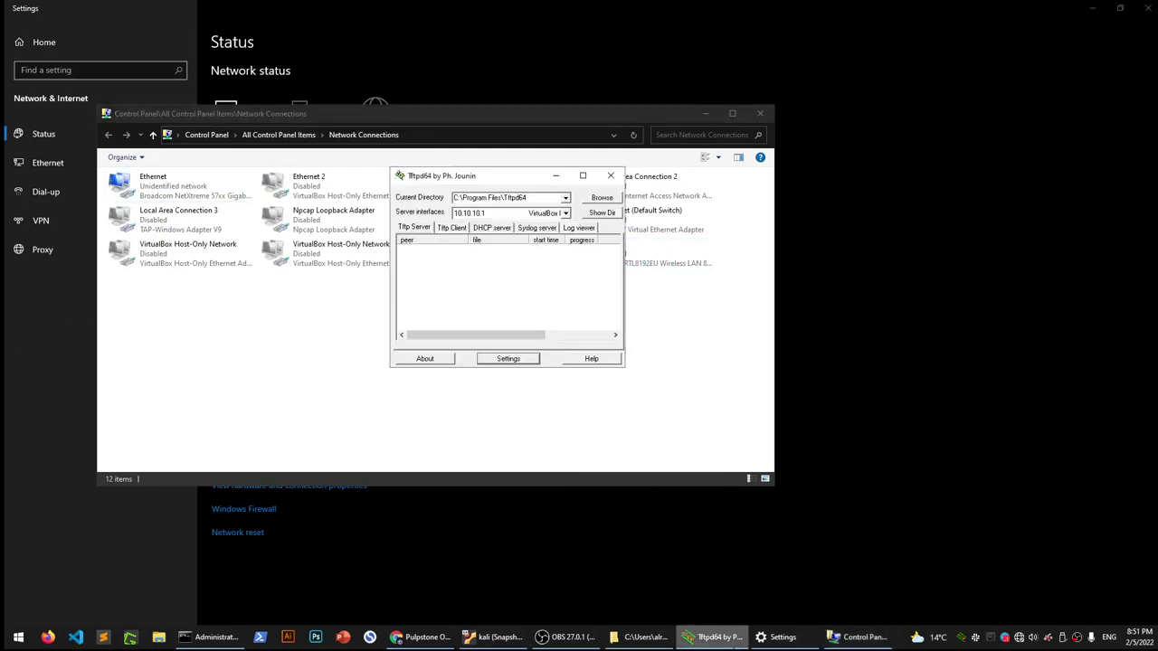
Close Tftpd64 and show the desktop
click(522, 213)
click(611, 175)
click(611, 176)
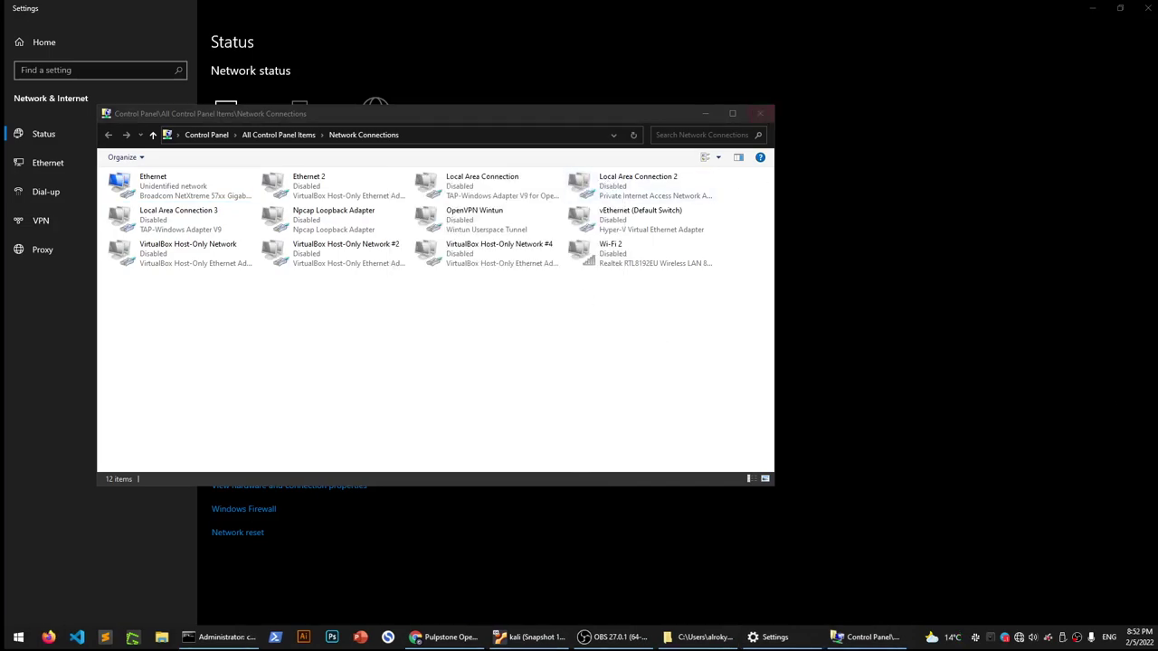
key(super+d)
Relaunch Tftpd64 as administrator and serve on the 192.168.0.225 Broadcom interface
right_click(576, 500)
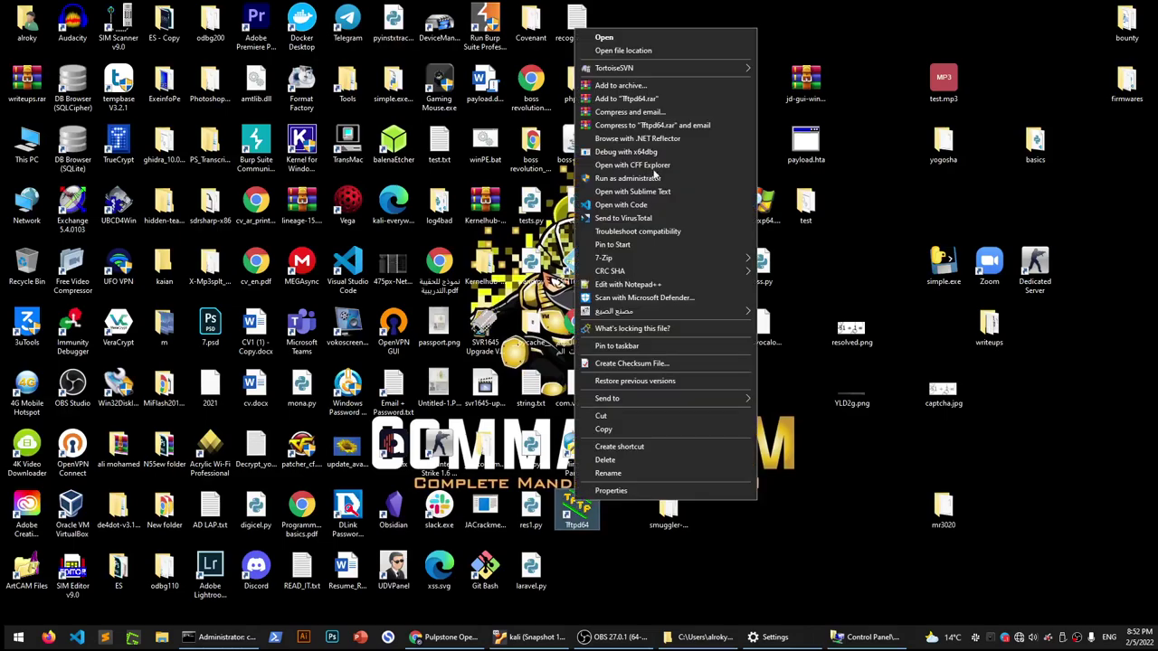
click(666, 180)
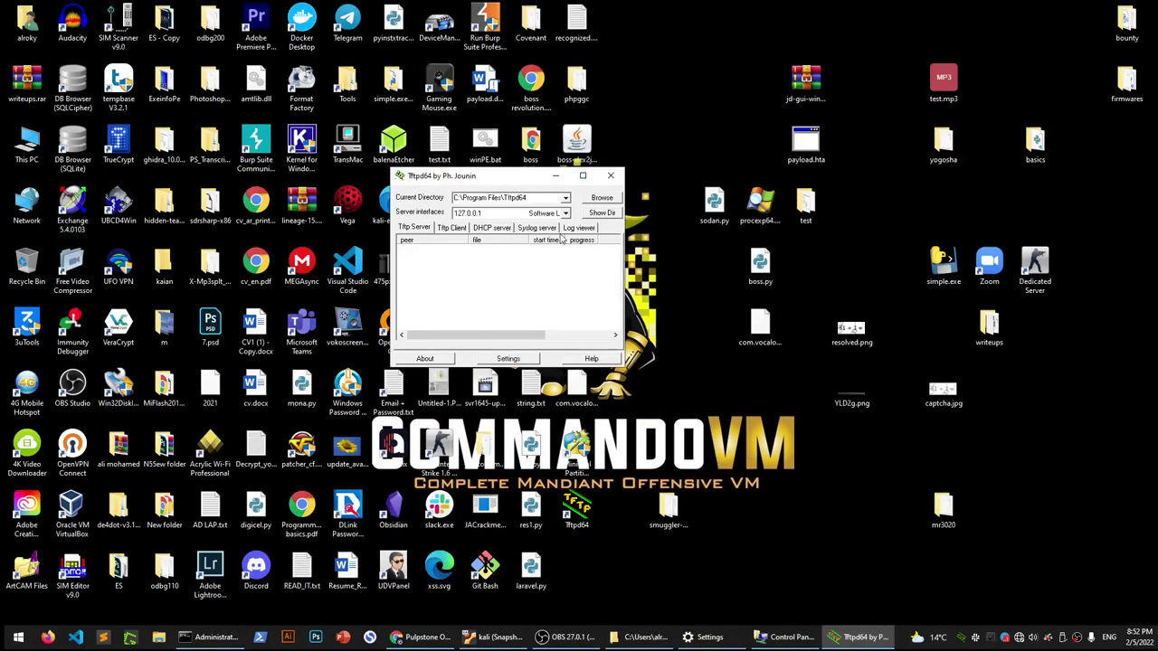
click(550, 215)
click(540, 236)
drag(529, 180, 798, 211)
Set Tftpd64's serving directory to the Desktop\mr3020 folder
click(864, 233)
scroll(579, 348, down, 8)
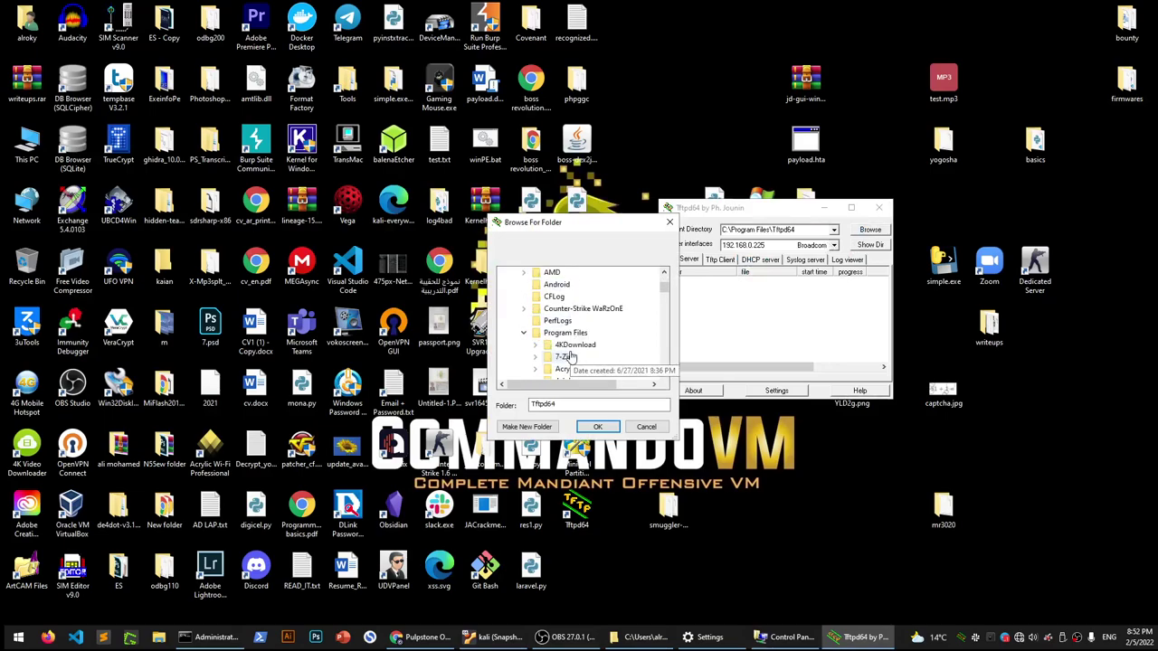
scroll(561, 370, up, 8)
click(541, 360)
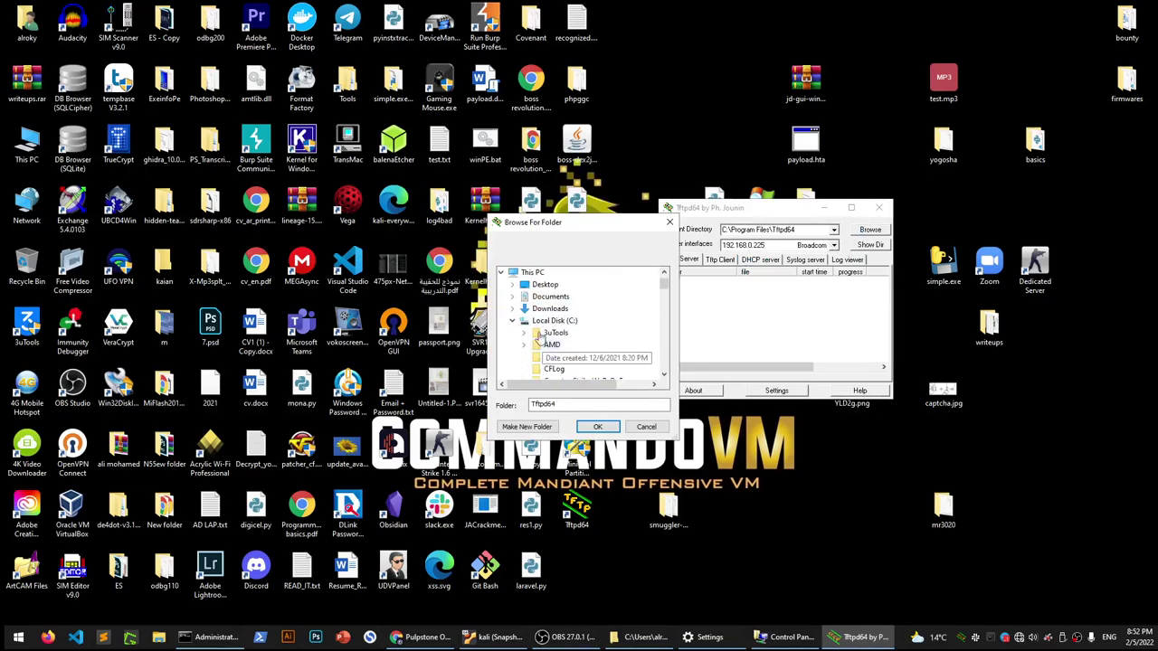
click(512, 319)
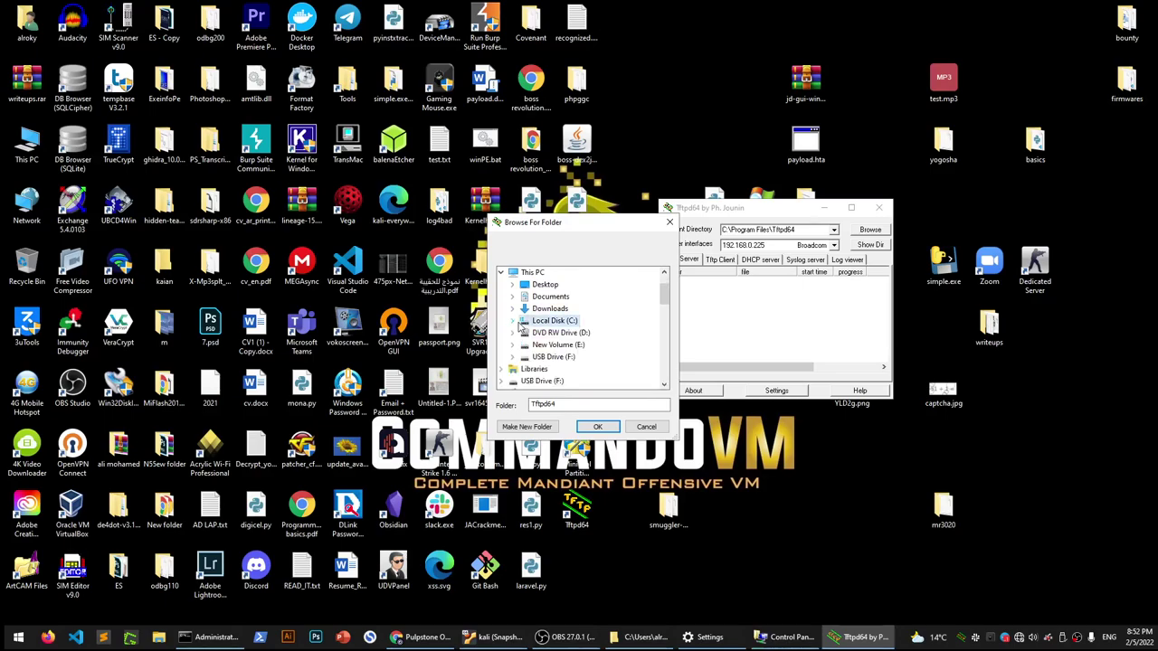
click(513, 284)
scroll(552, 353, down, 8)
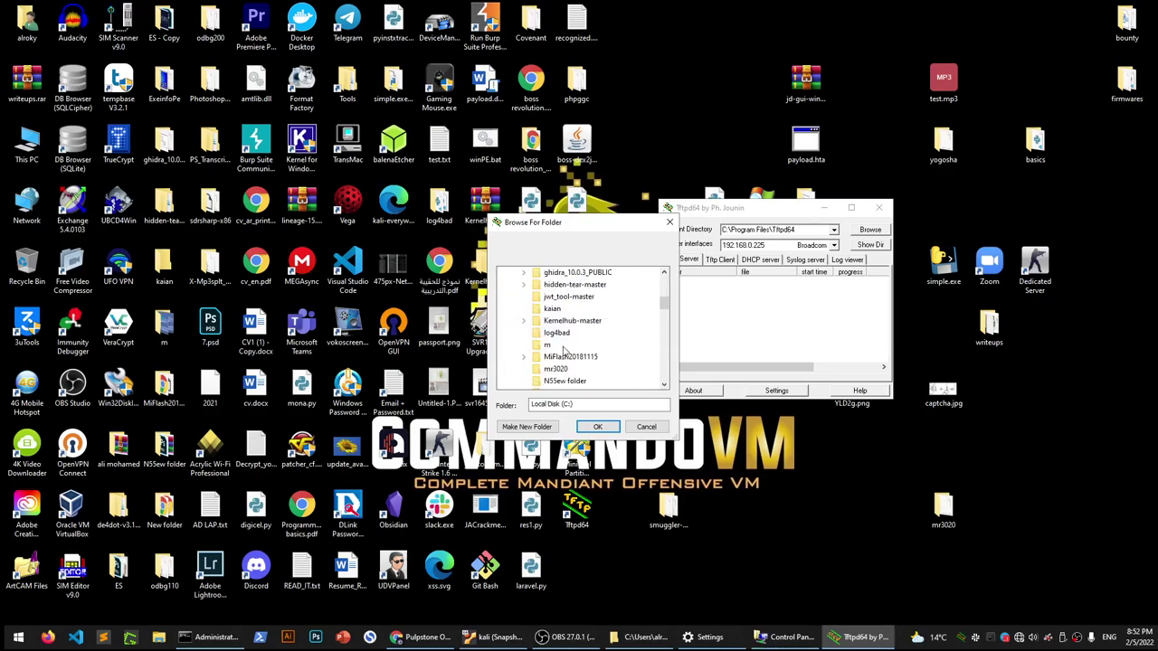
click(554, 369)
click(594, 426)
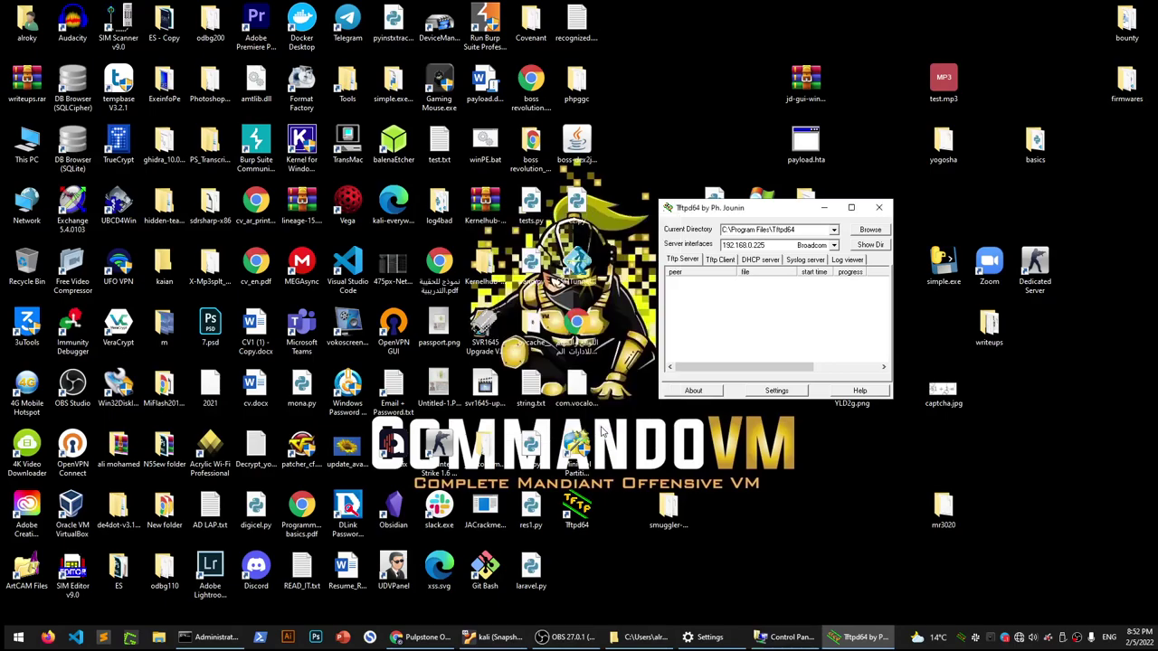
List the served folder to confirm tp_recovery.bin, then open the server settings
click(848, 259)
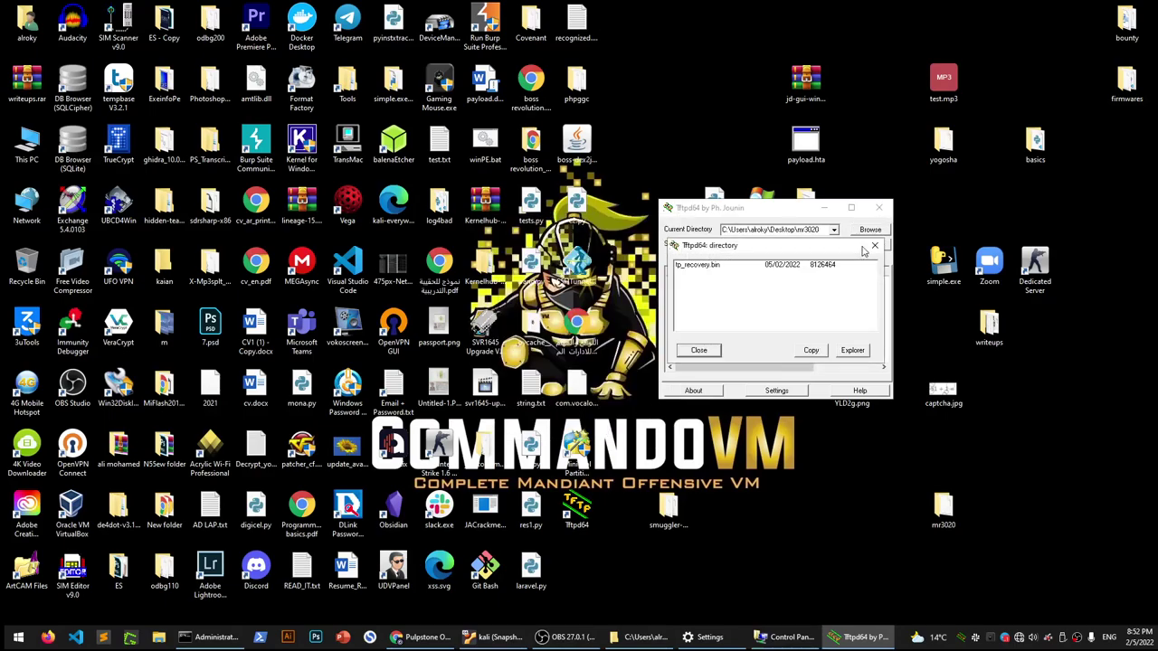
click(697, 356)
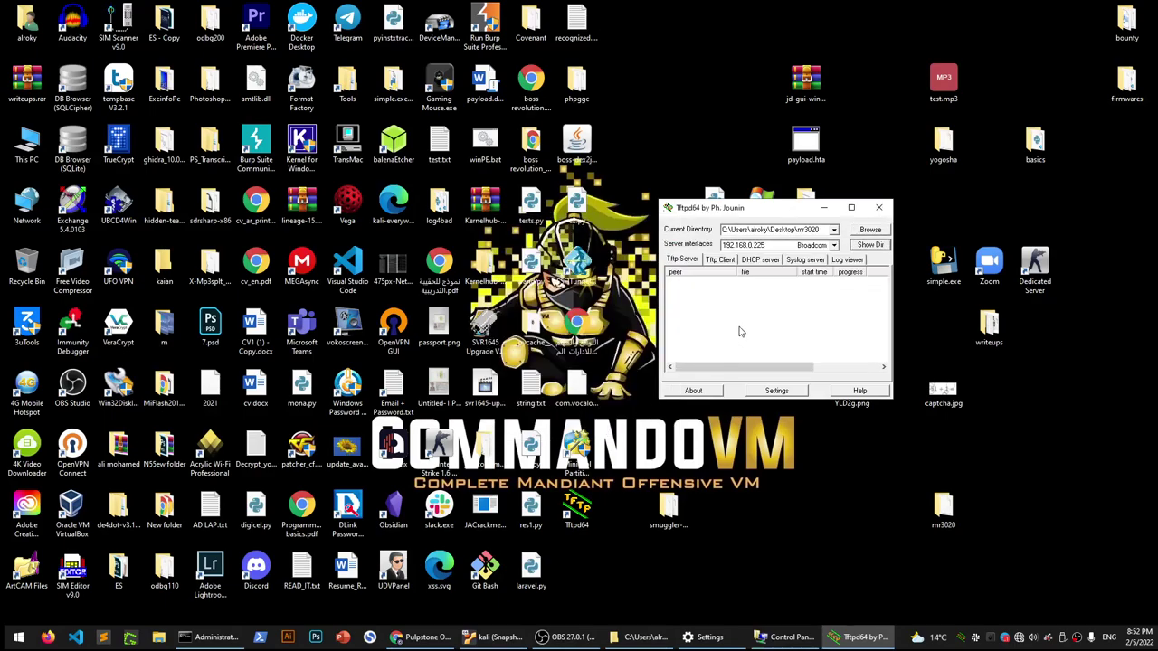
click(773, 390)
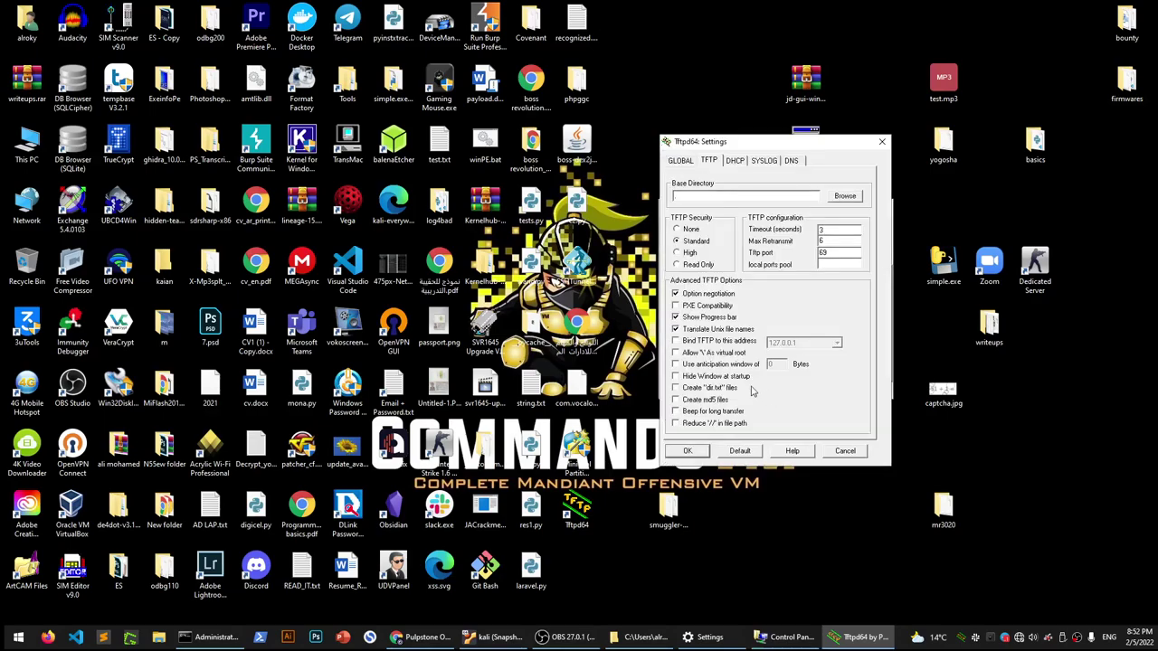
Bind TFTP to 192.168.0.225, save the settings, and close Tftpd64 to restart it
click(723, 342)
click(815, 344)
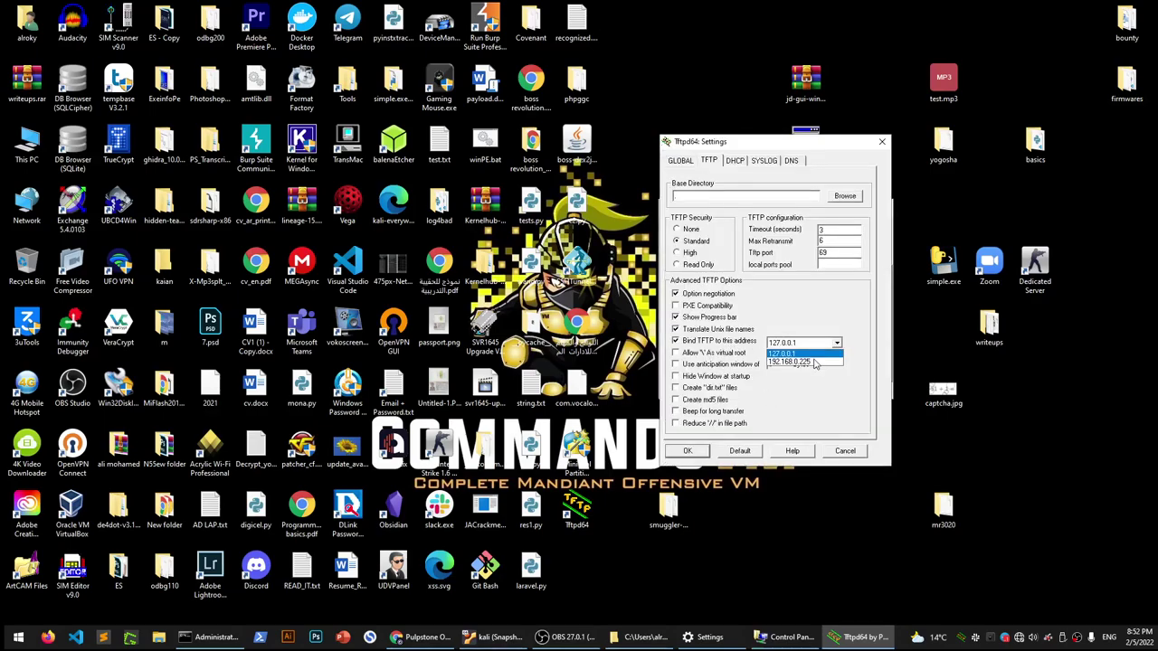
click(815, 362)
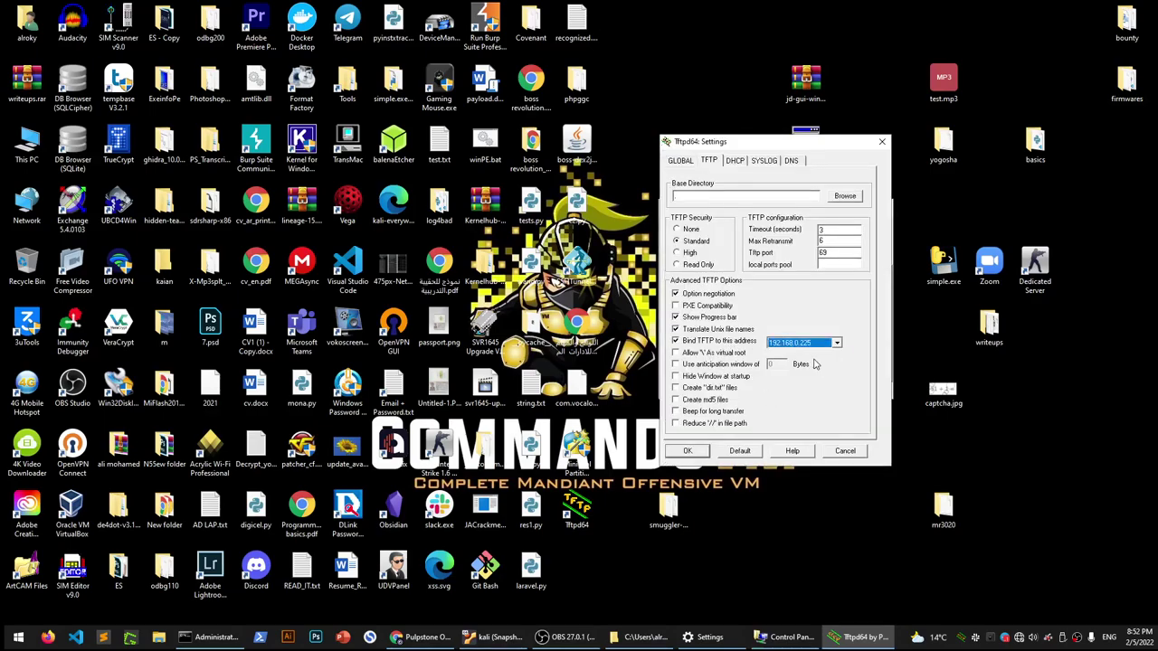
click(689, 450)
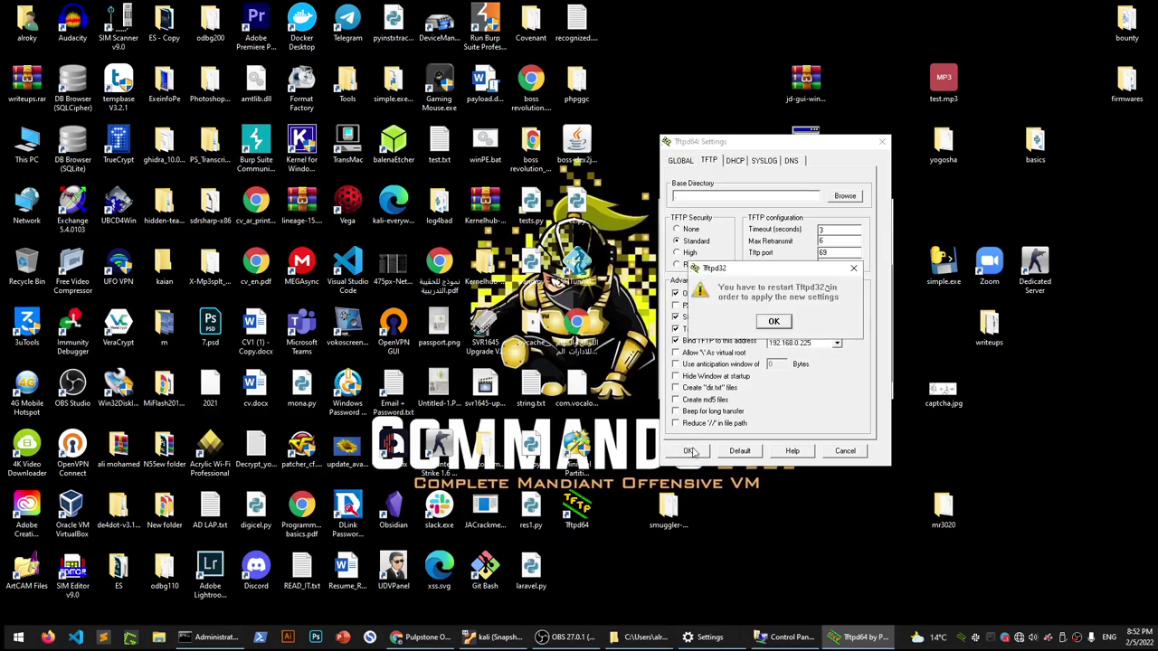
click(793, 324)
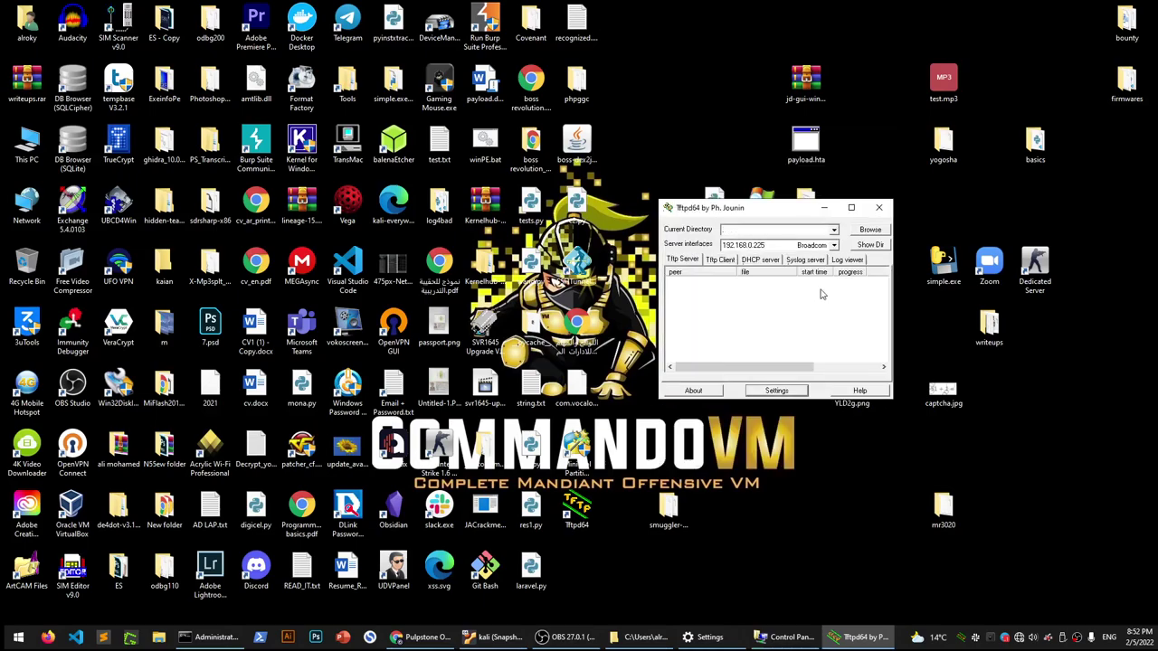
click(878, 208)
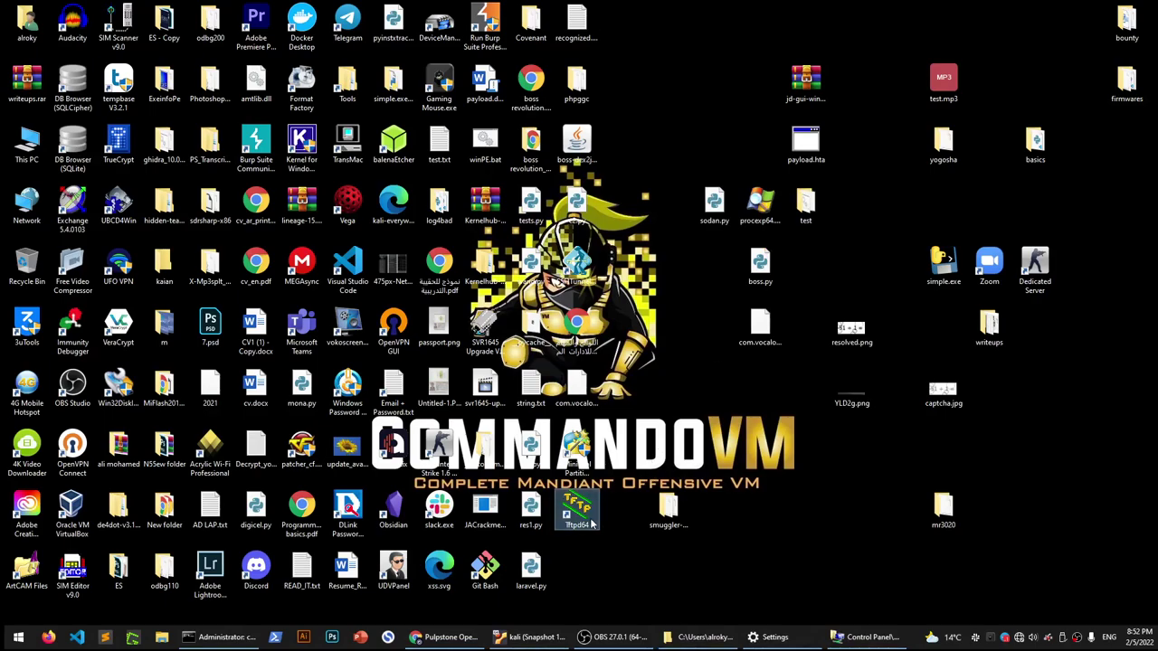
Relaunch Tftpd64, serve from Desktop\mr3020, and confirm tp_recovery.bin in the directory listing
right_click(591, 521)
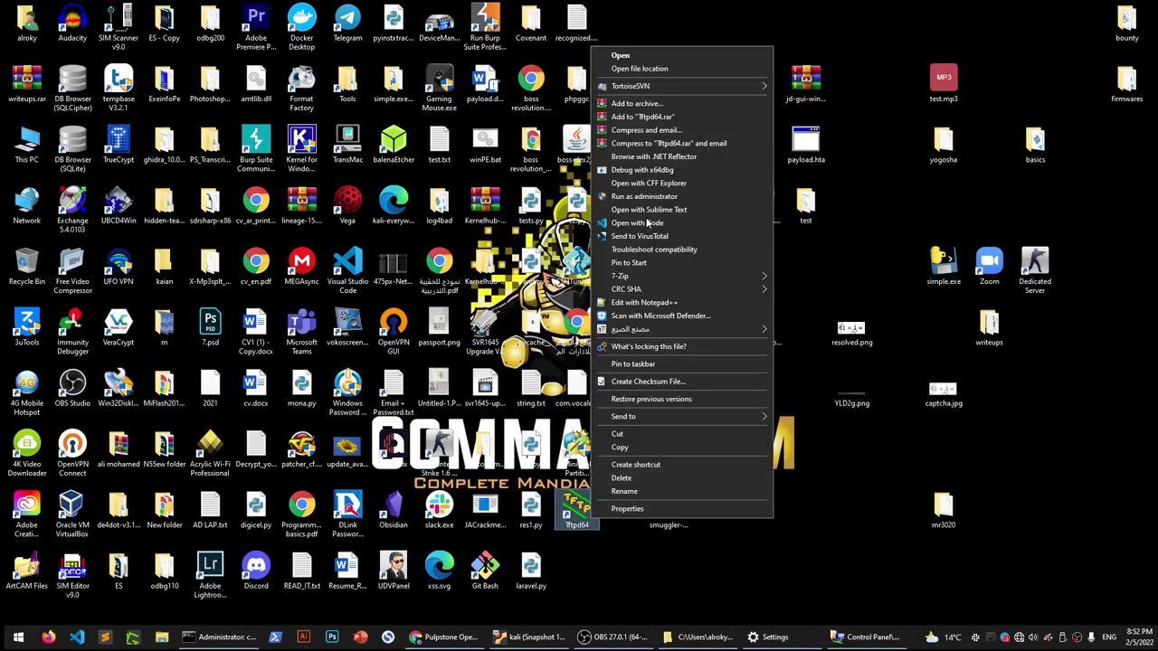
click(672, 57)
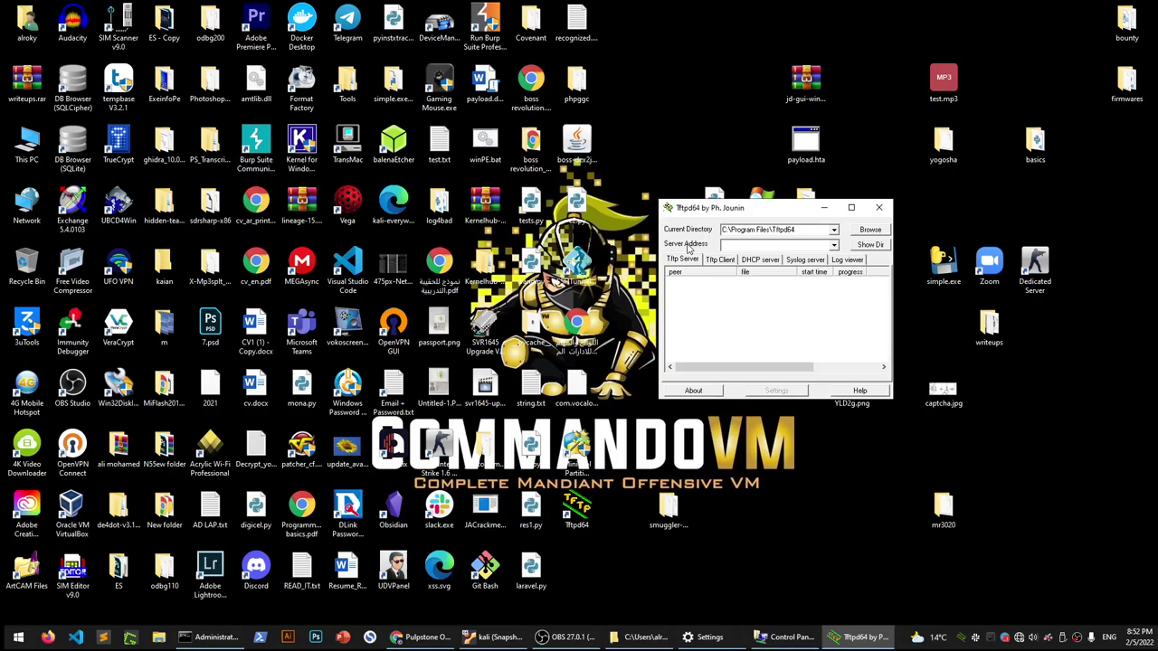
click(869, 232)
scroll(576, 330, down, 2)
scroll(569, 325, up, 1)
click(544, 284)
scroll(554, 362, down, 4)
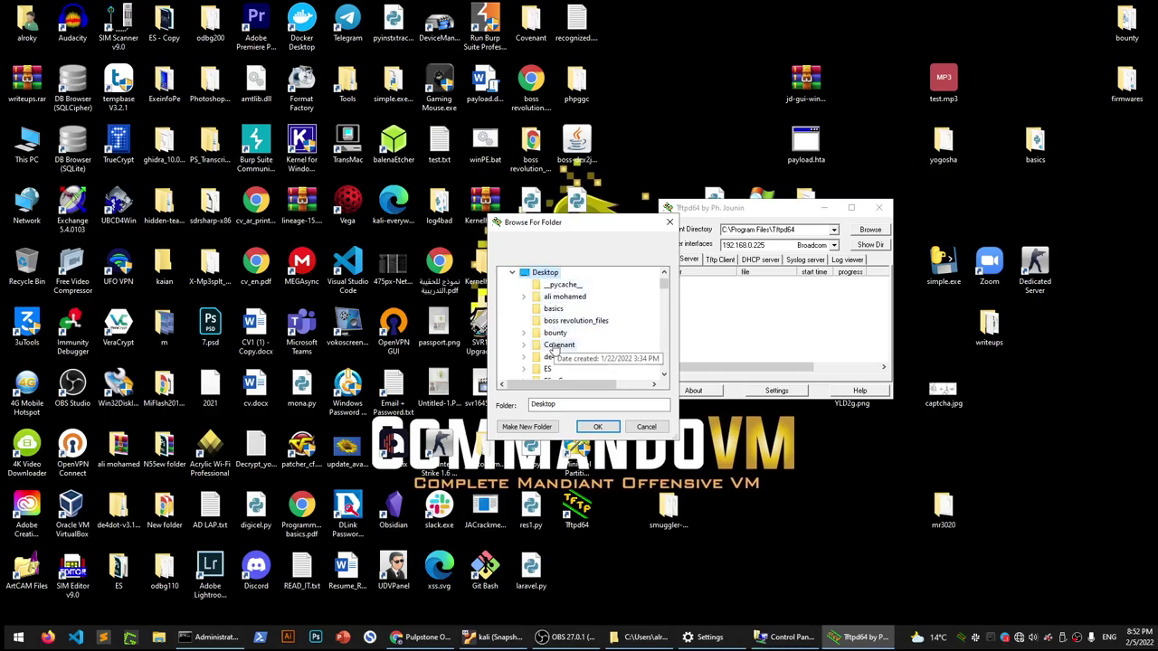
scroll(553, 371, down, 2)
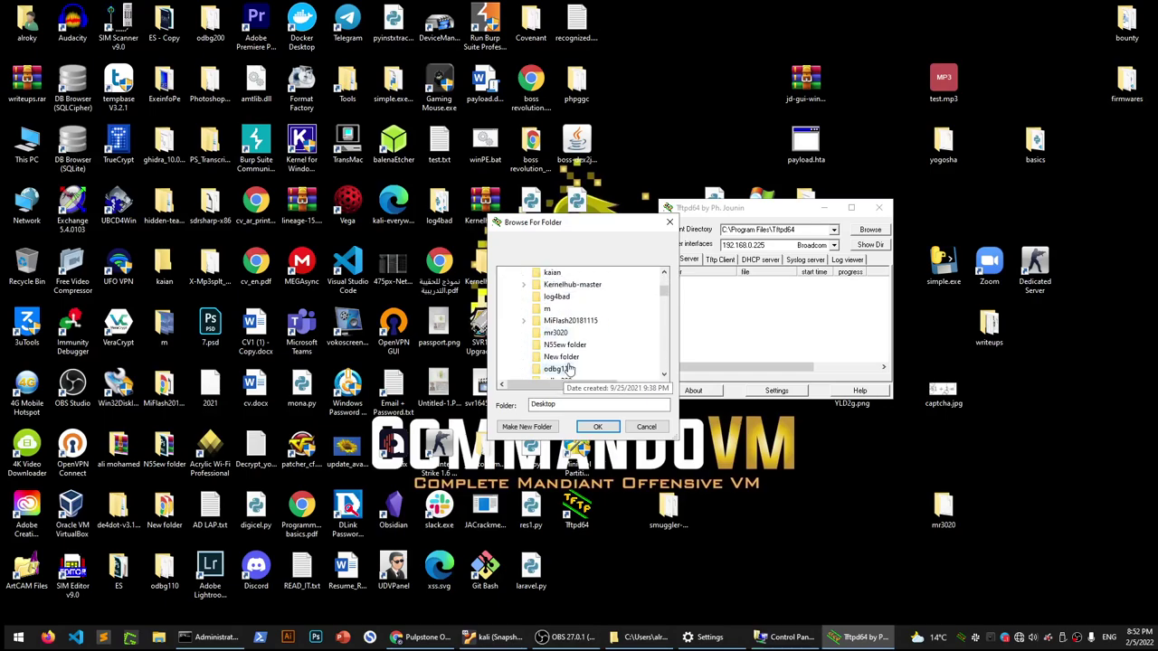
click(556, 333)
click(607, 421)
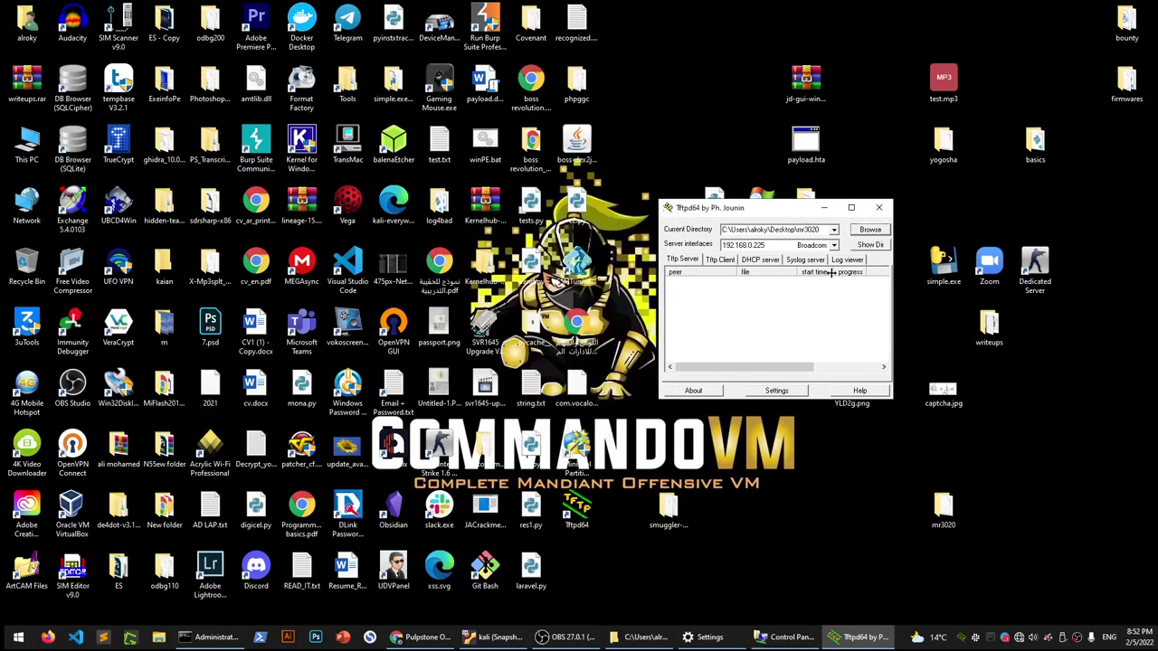
click(866, 246)
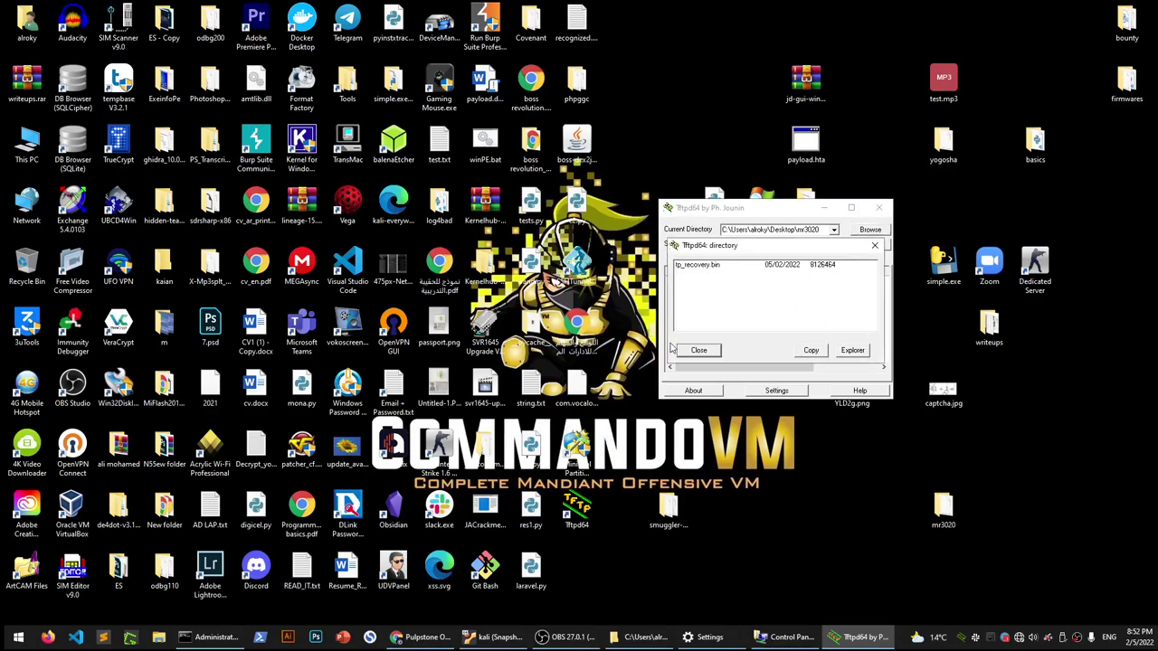
click(698, 350)
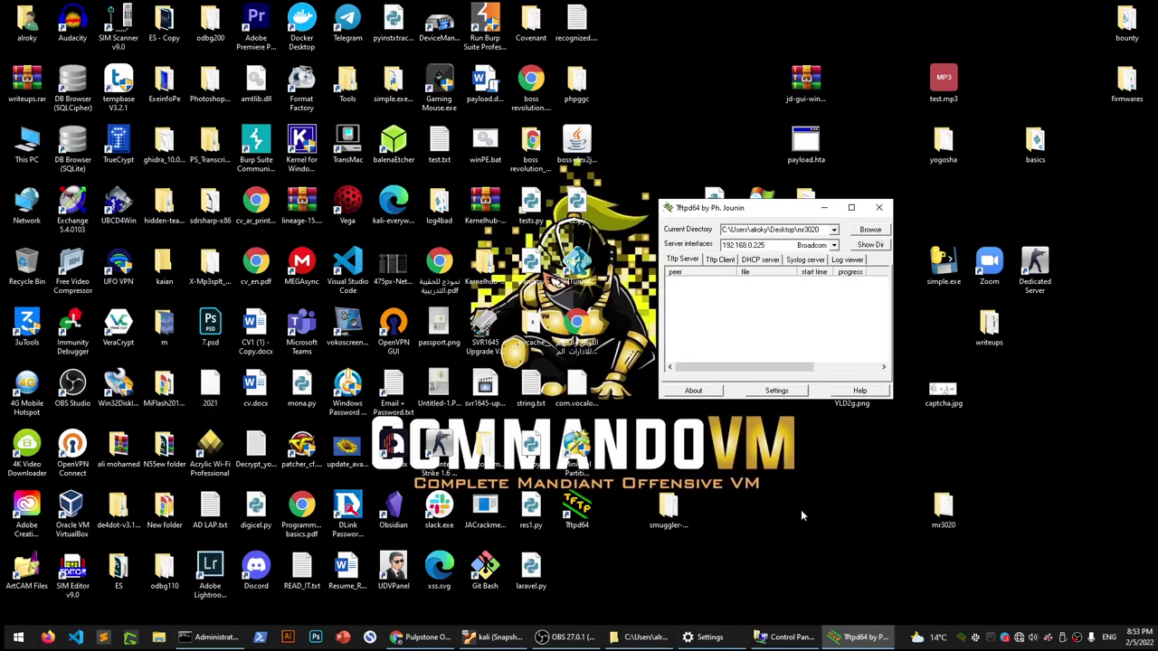
Switch the Ethernet adapter's IPv4 to 'Obtain an IP address automatically' and close Network Connections
click(787, 638)
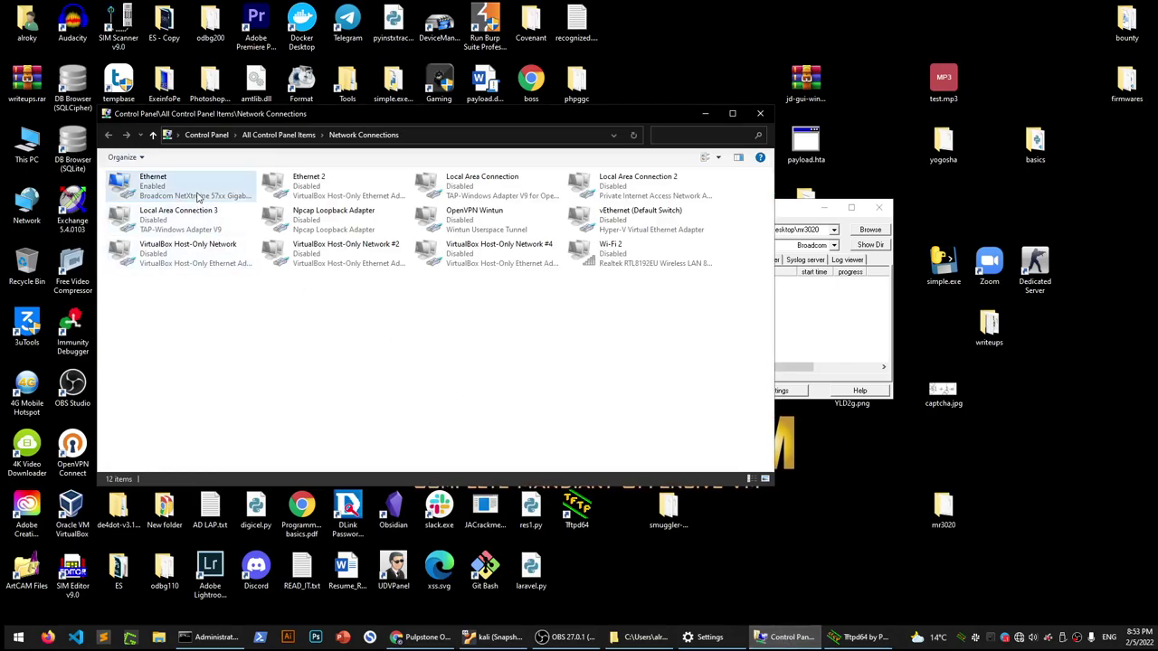
right_click(197, 194)
click(256, 313)
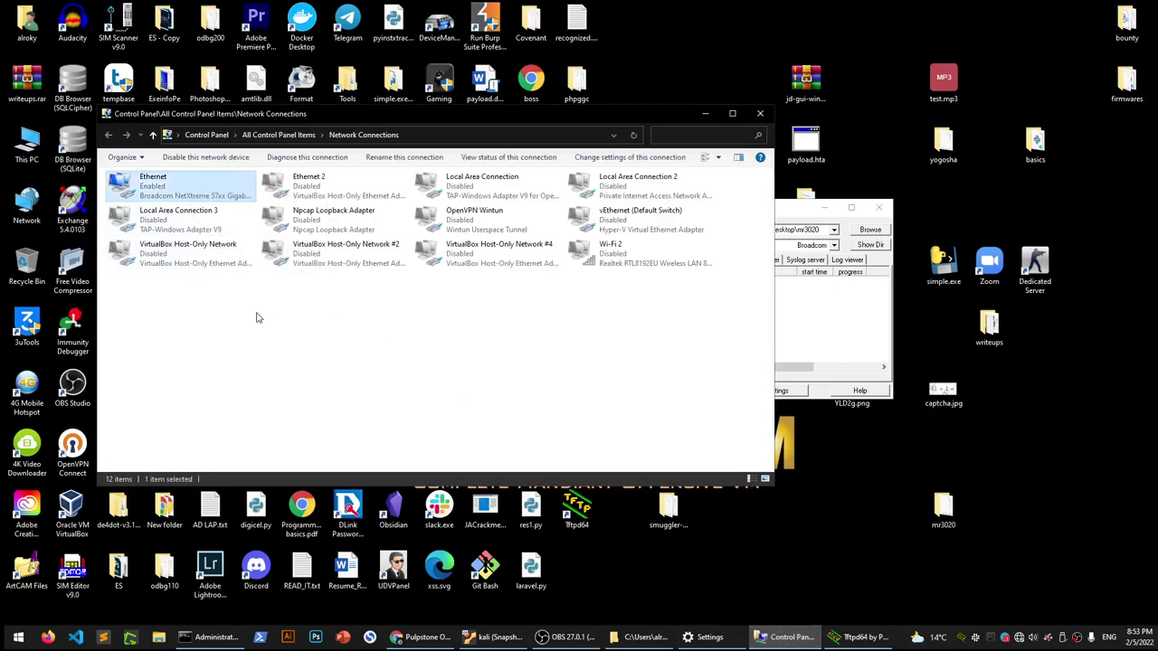
double_click(240, 329)
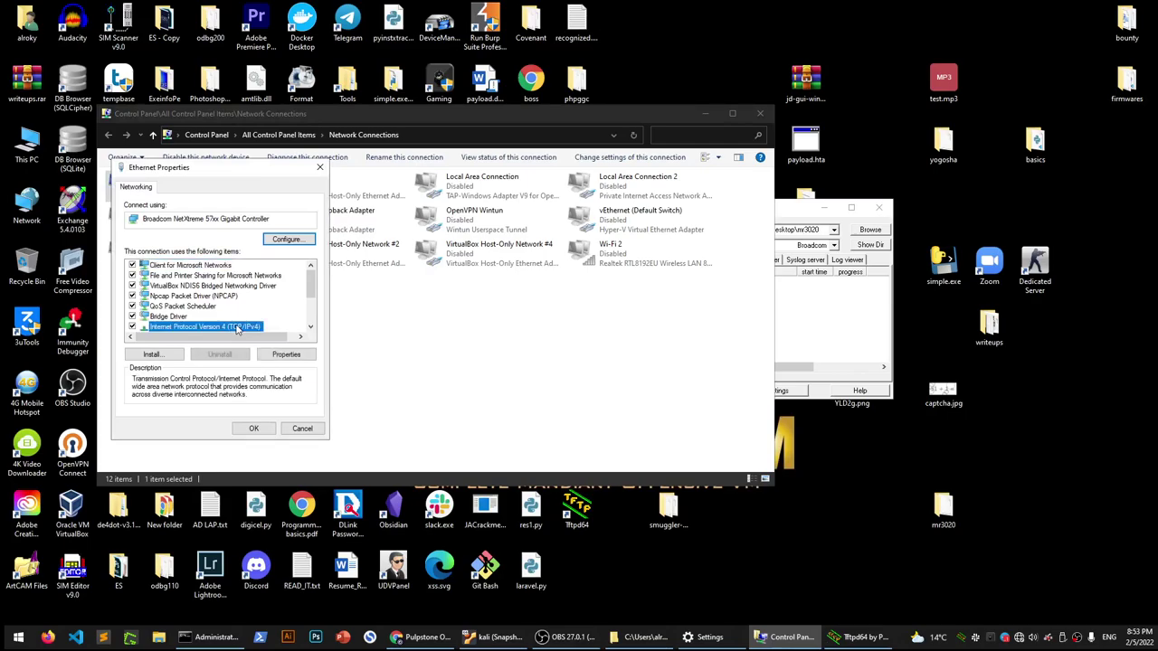
click(235, 288)
click(296, 466)
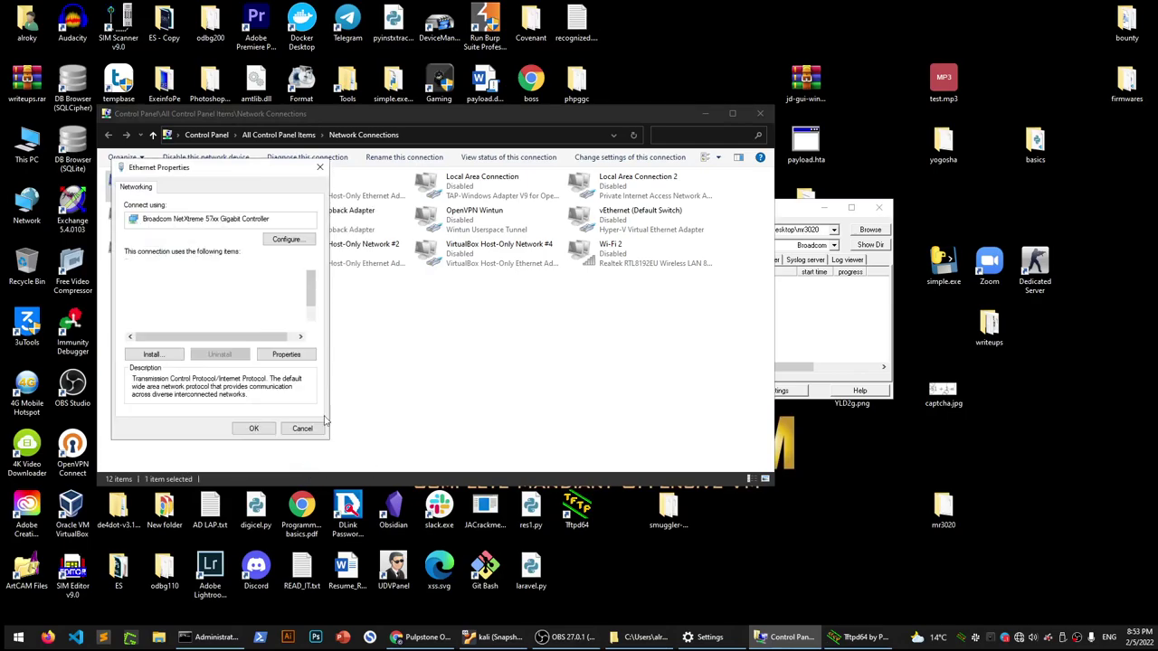
click(253, 428)
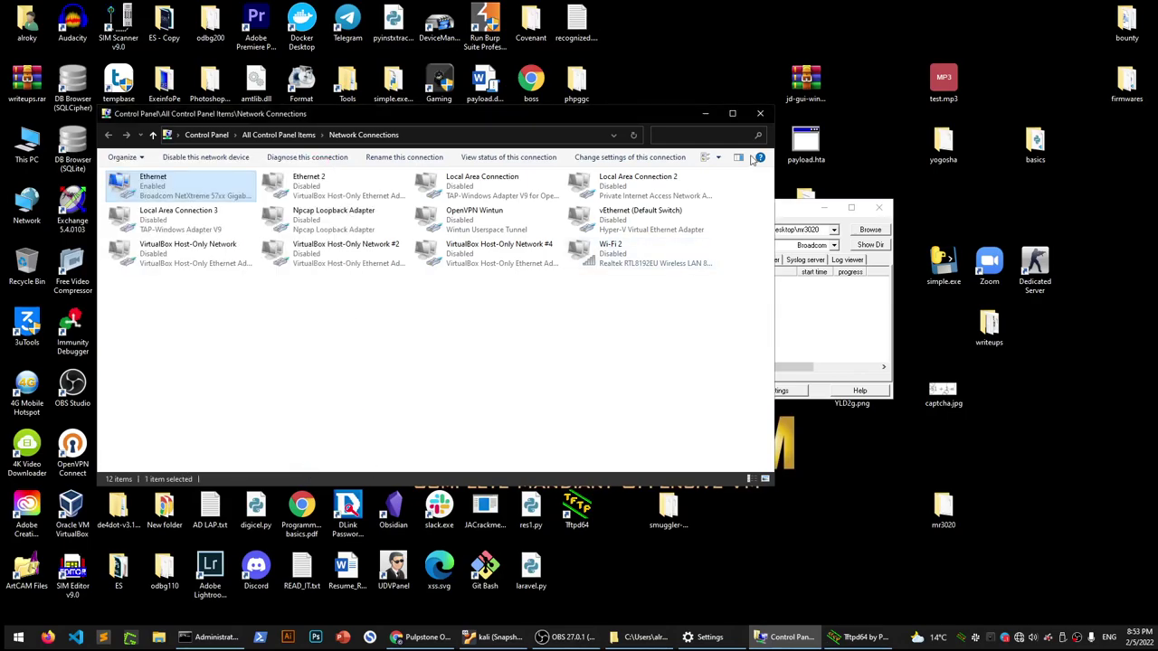
click(752, 116)
click(218, 637)
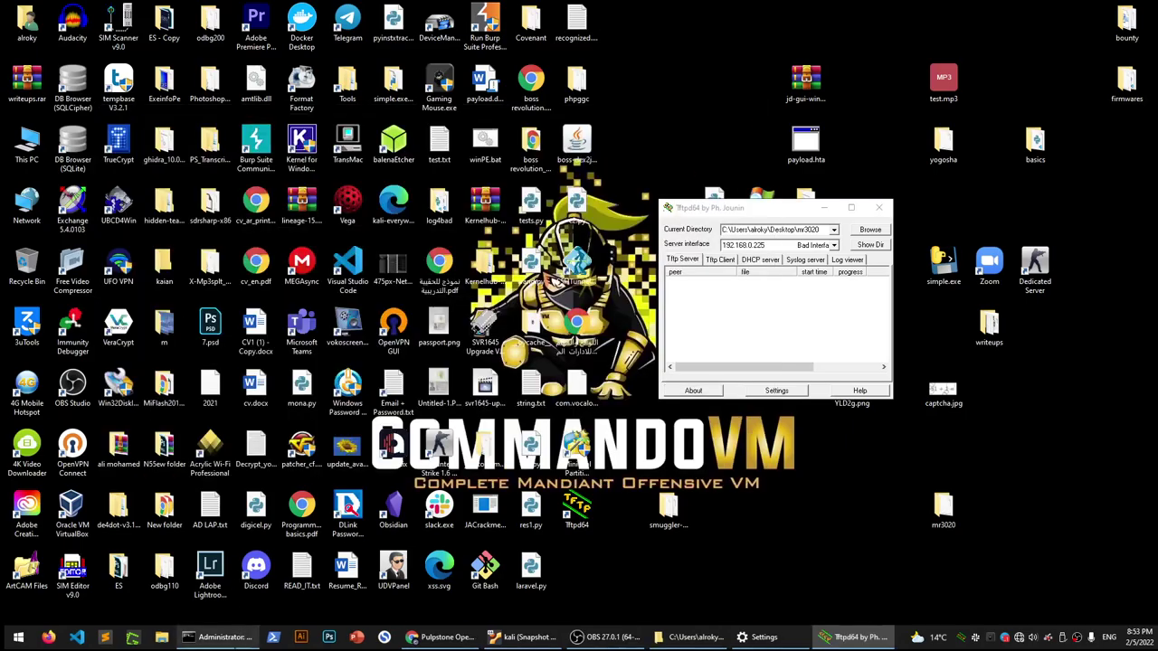
Run a continuous ping -t 192.168.1.1 in PowerShell
text(ping 192.168.1.1)
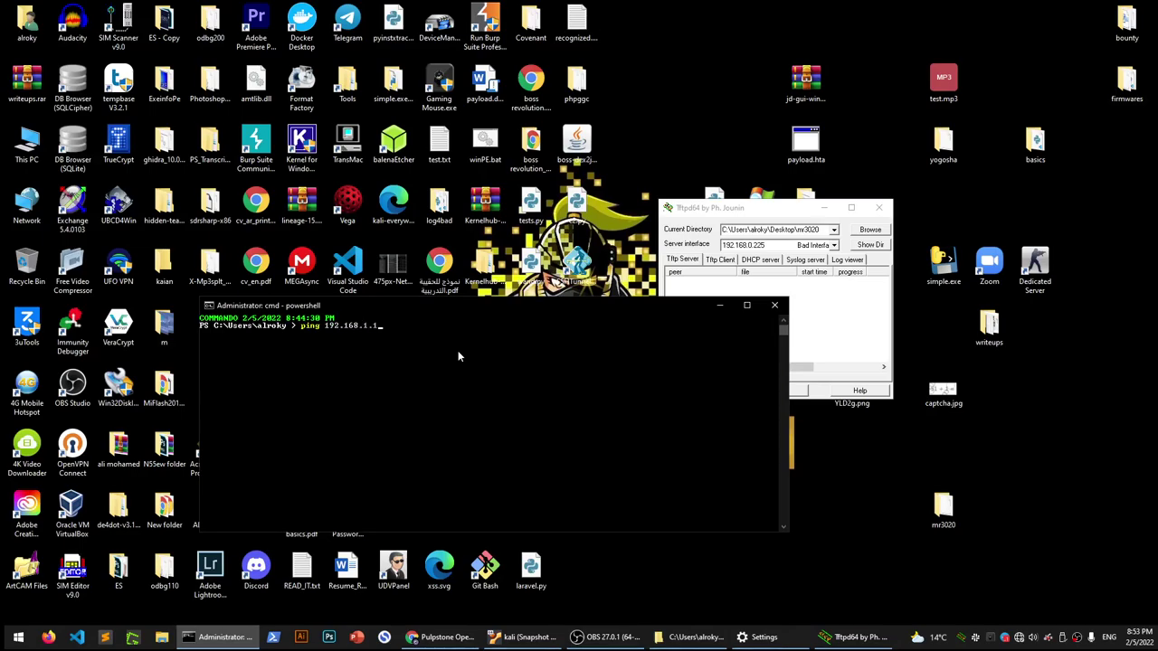
key(ctrl+Left)
text(-t)
key(Return)
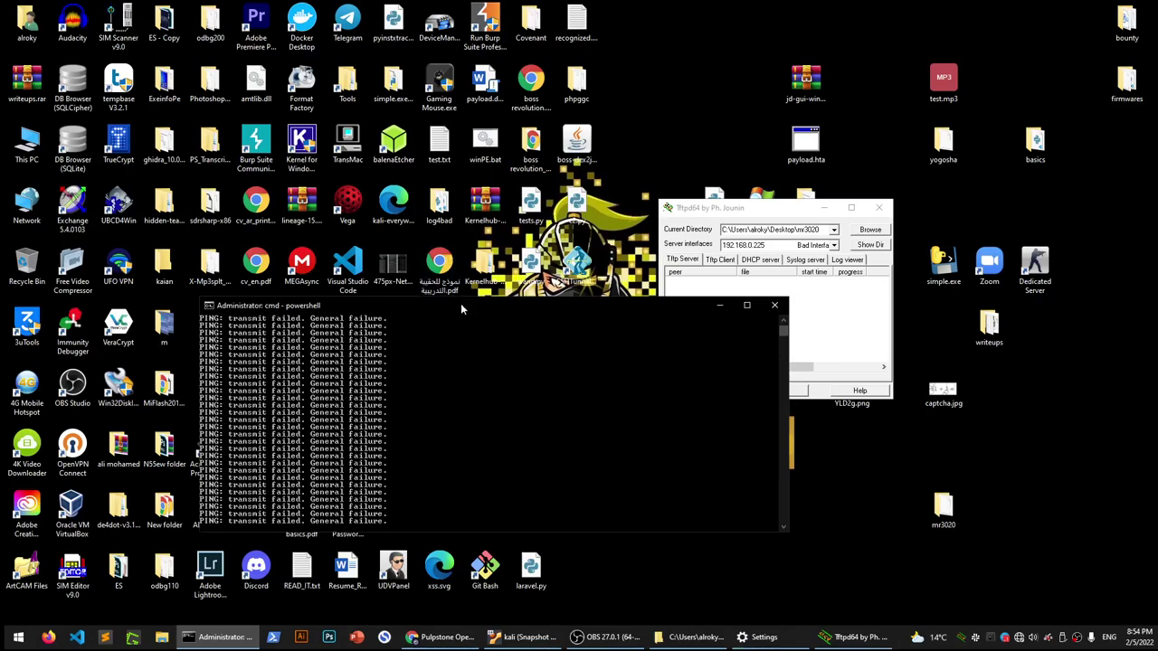
Rearrange the PowerShell console and move the Tftpd64 window toward the top
drag(458, 304, 429, 234)
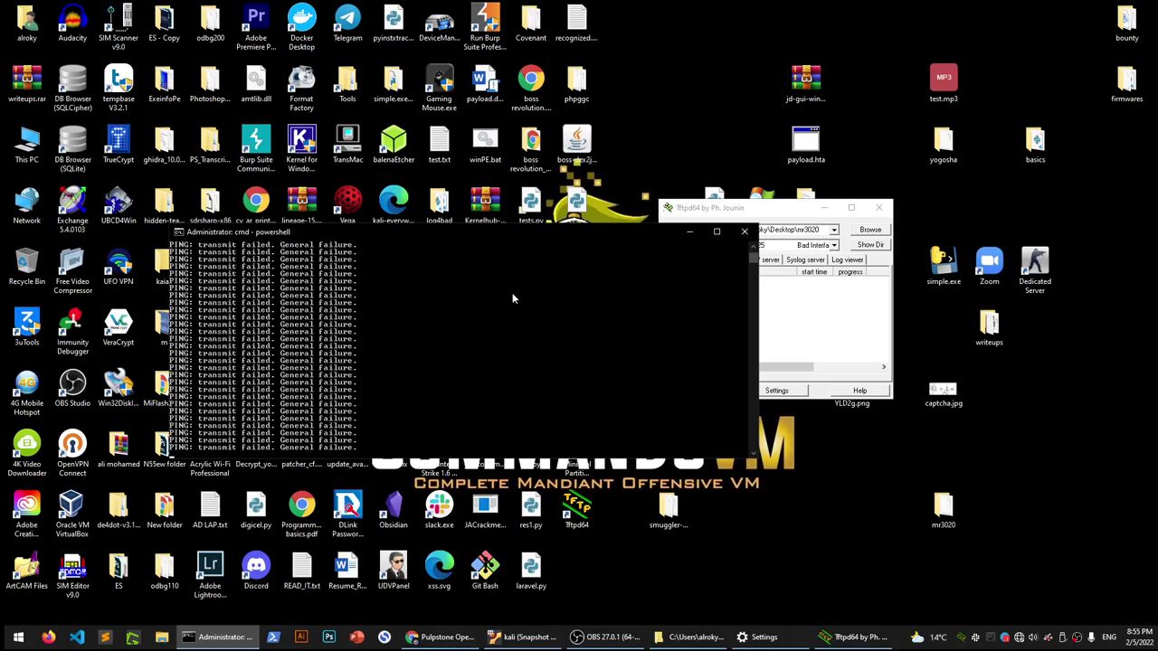
drag(541, 237, 480, 257)
drag(701, 213, 738, 69)
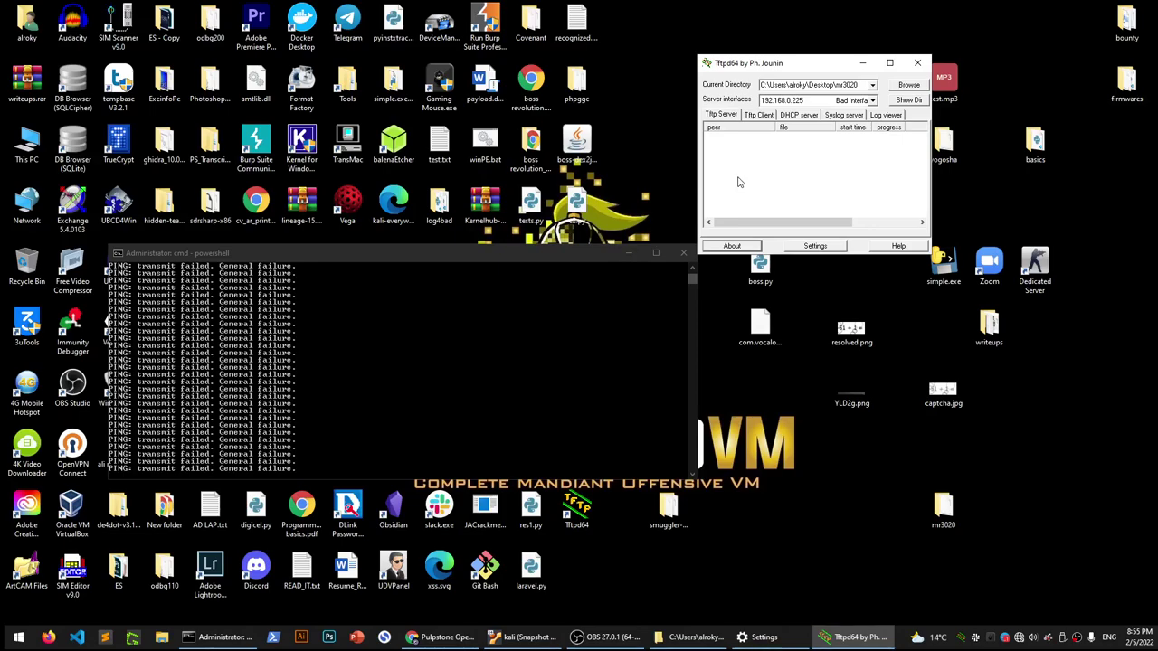
View the Ethernet adapter's properties via Change adapter options, dismiss unchanged, and close both windows
click(765, 637)
click(395, 424)
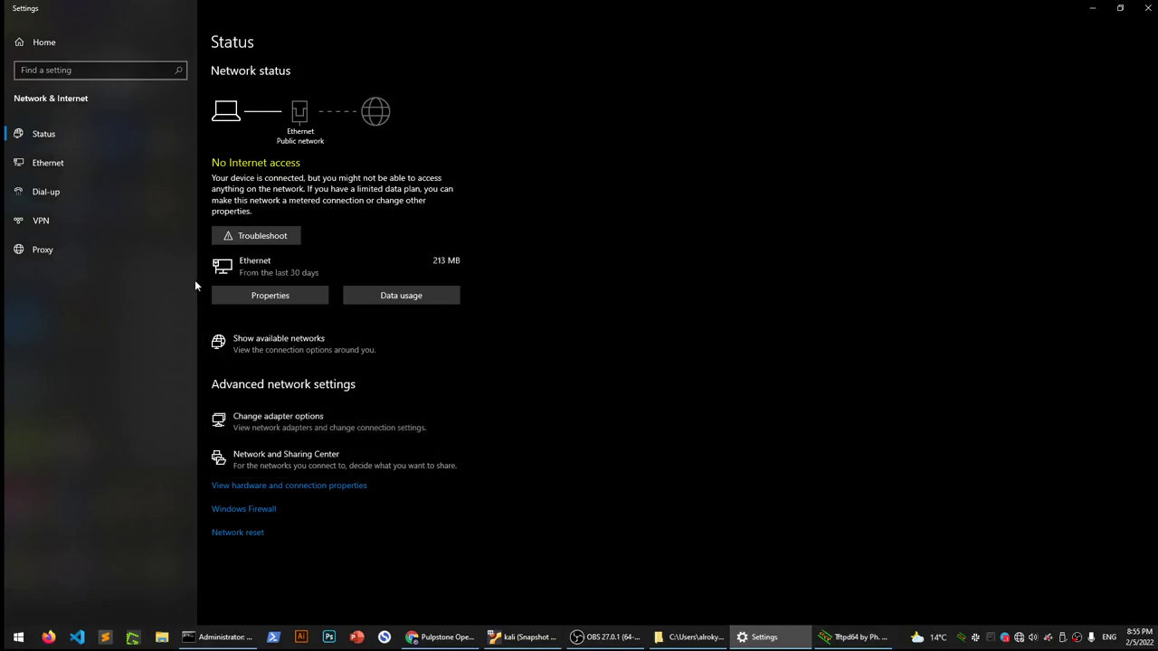
right_click(169, 192)
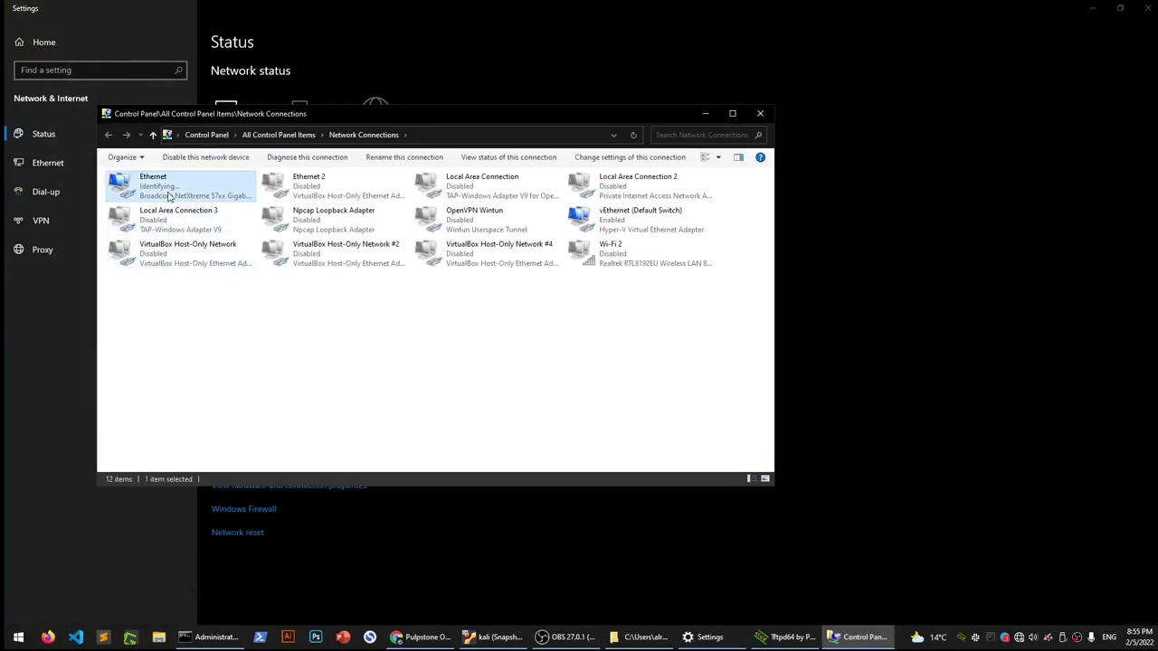
click(228, 307)
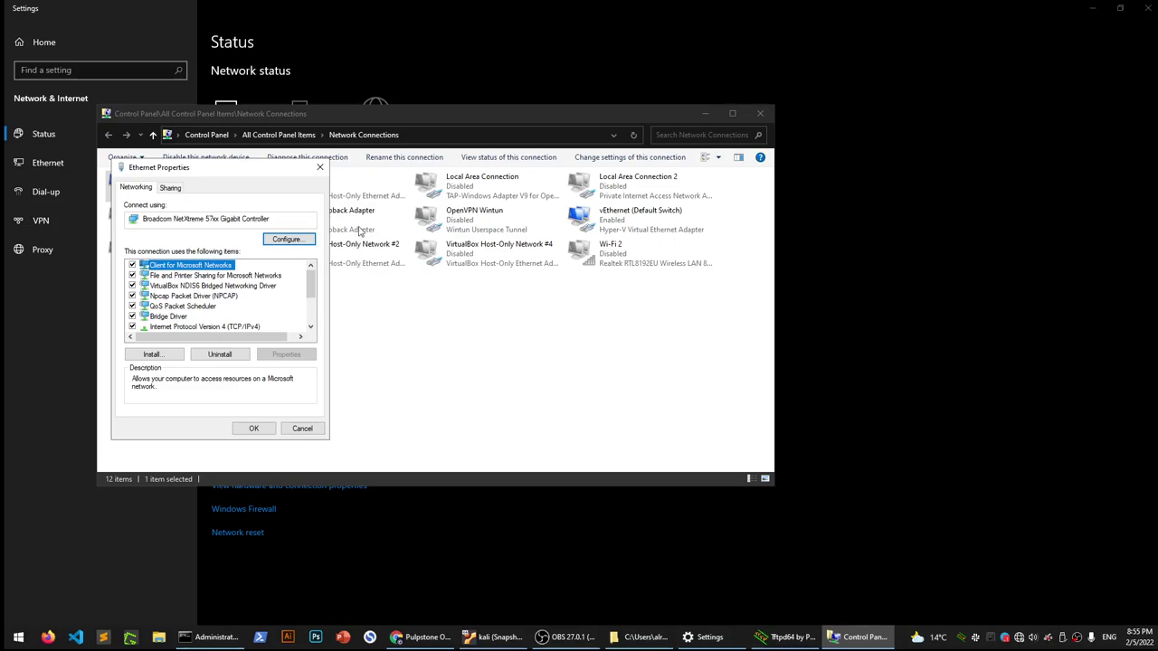
key(Return)
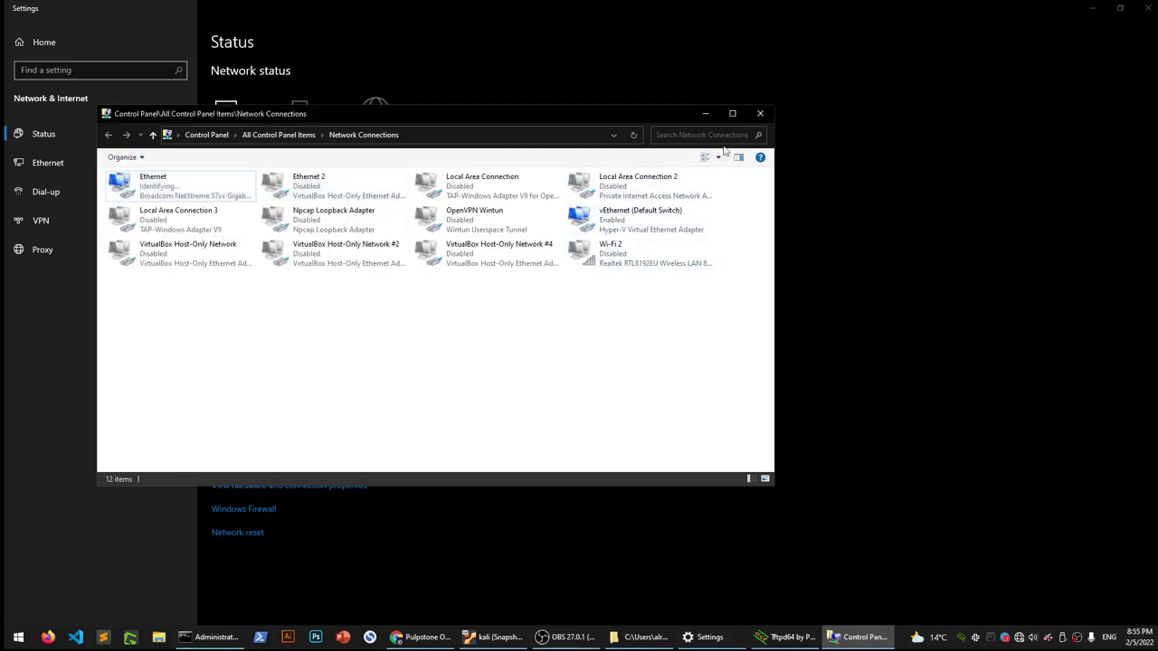
click(761, 114)
click(1147, 7)
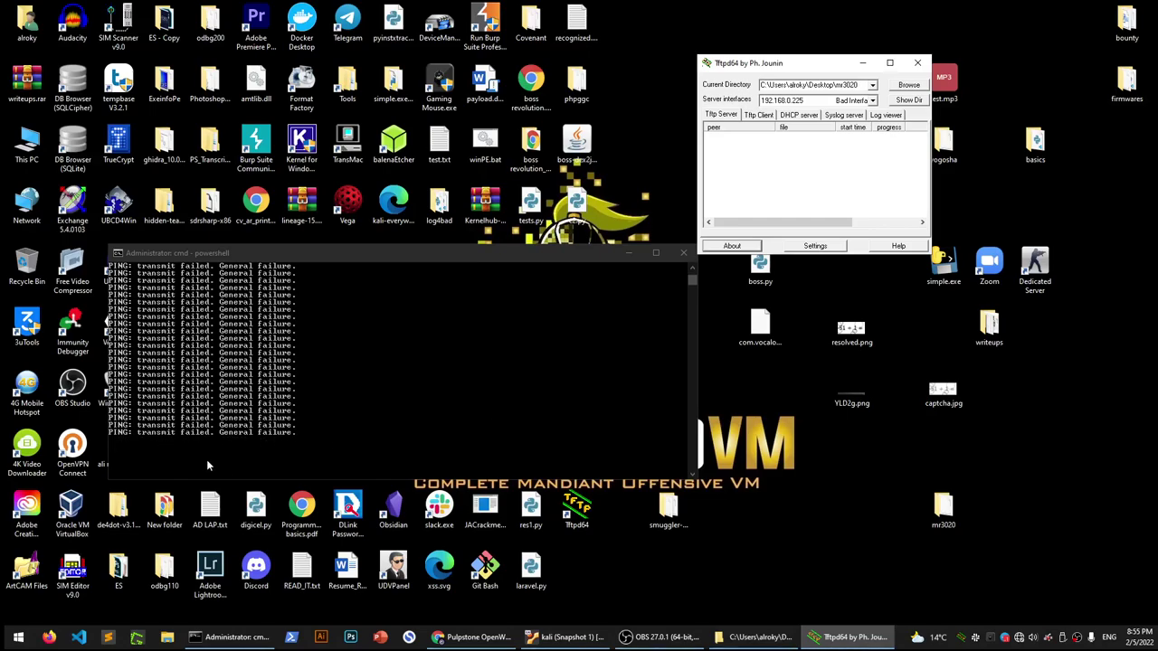
Check the network status, confirm pings to 192.168.1.1 now reply (TTL=64), then return to the Pulpstone page in Chrome
click(1020, 639)
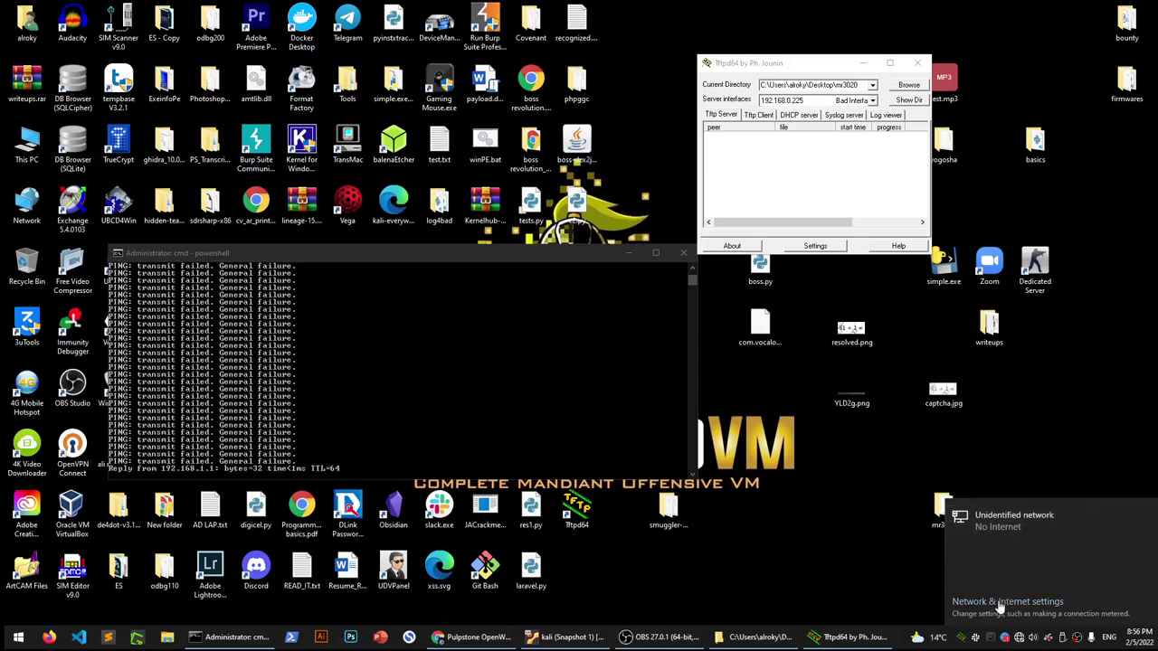
click(398, 255)
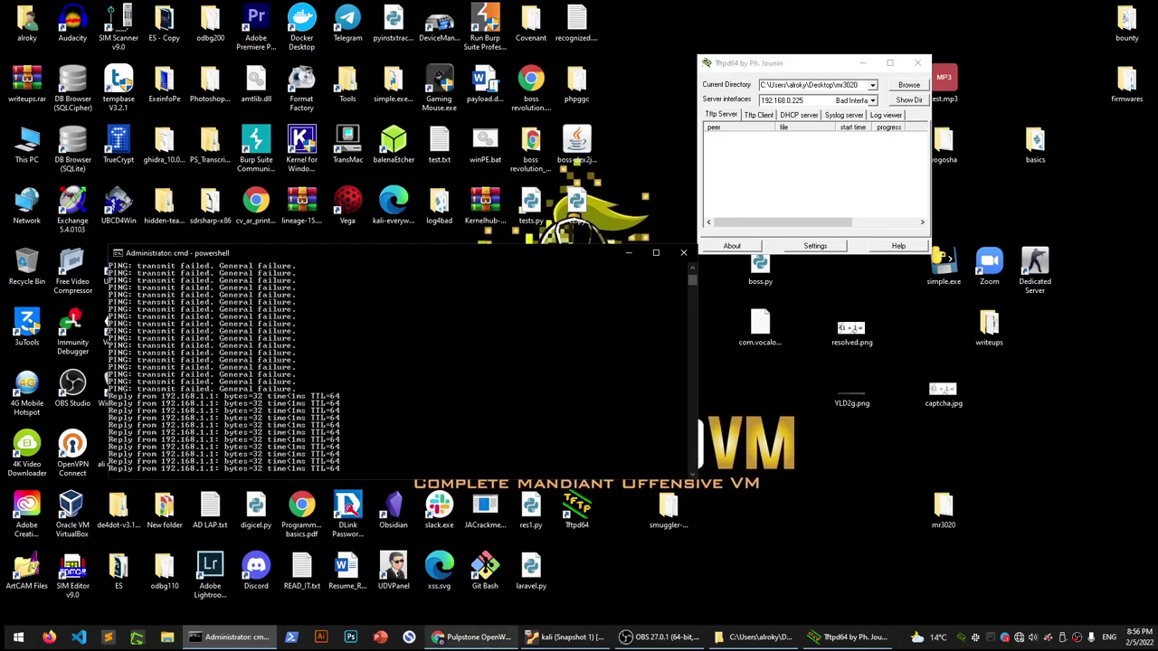
click(473, 637)
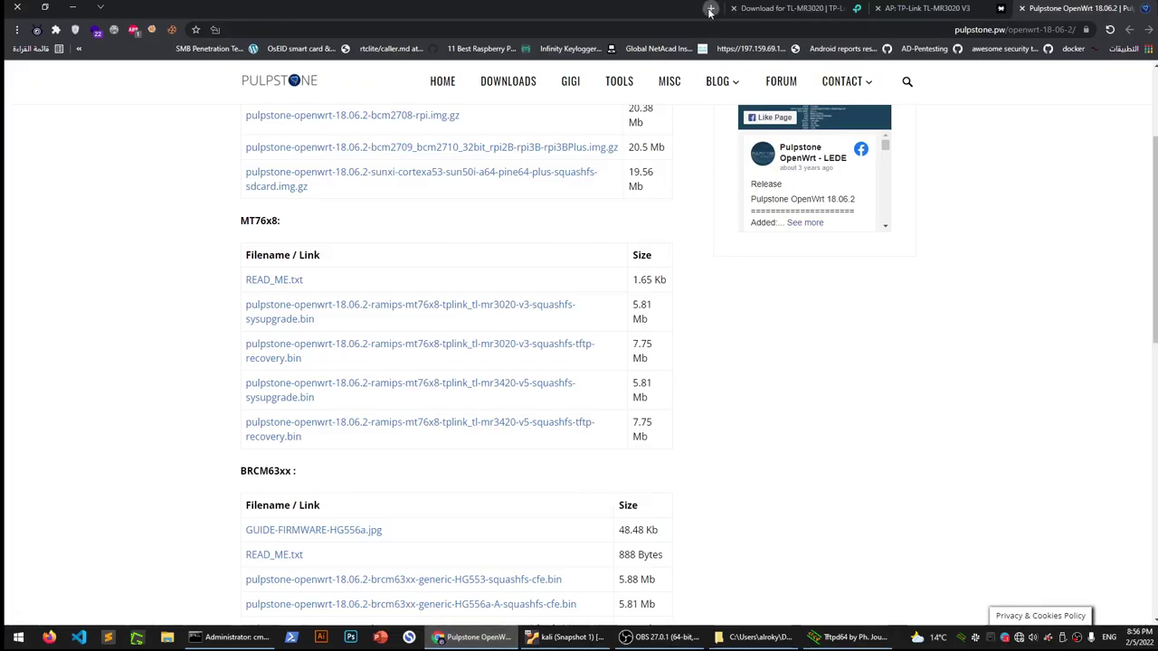
Load 192.168.1.1 in a new browser tab and log in to LuCI as root
click(712, 9)
click(722, 30)
text(19)
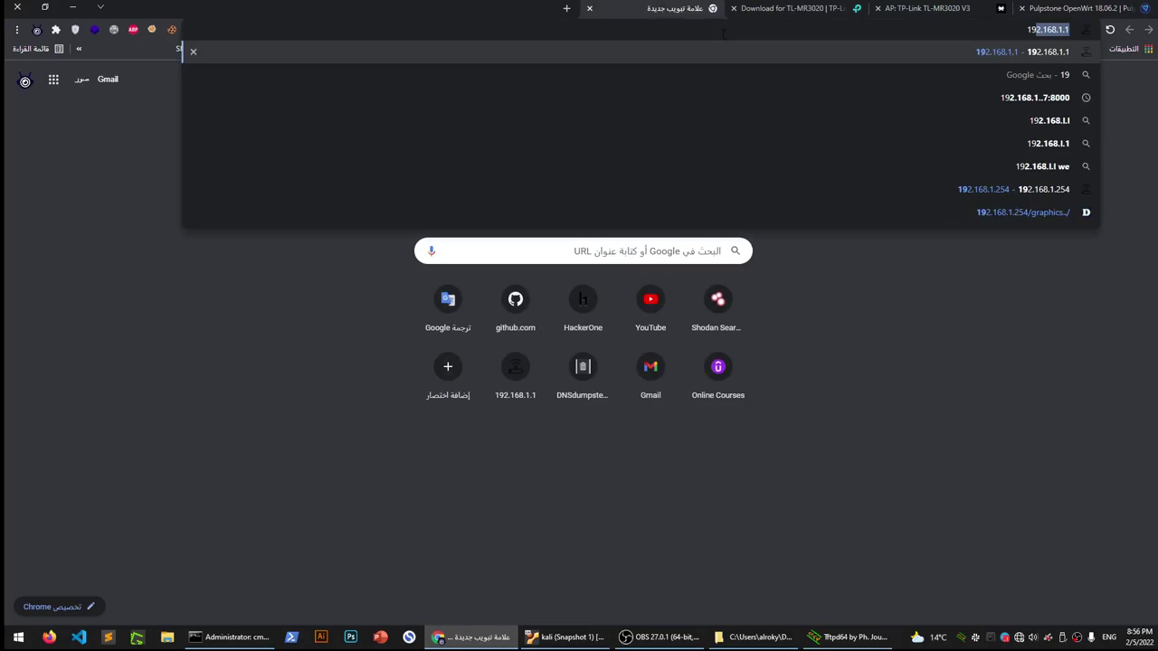
text(2.168)
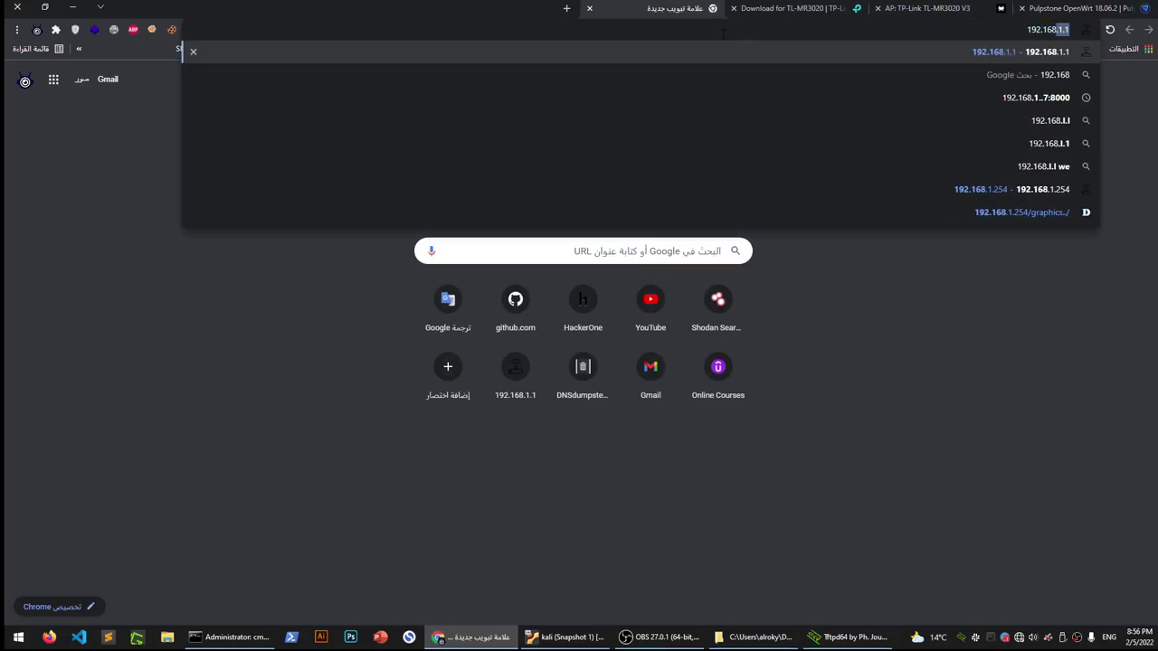
text(.1.1)
key(Return)
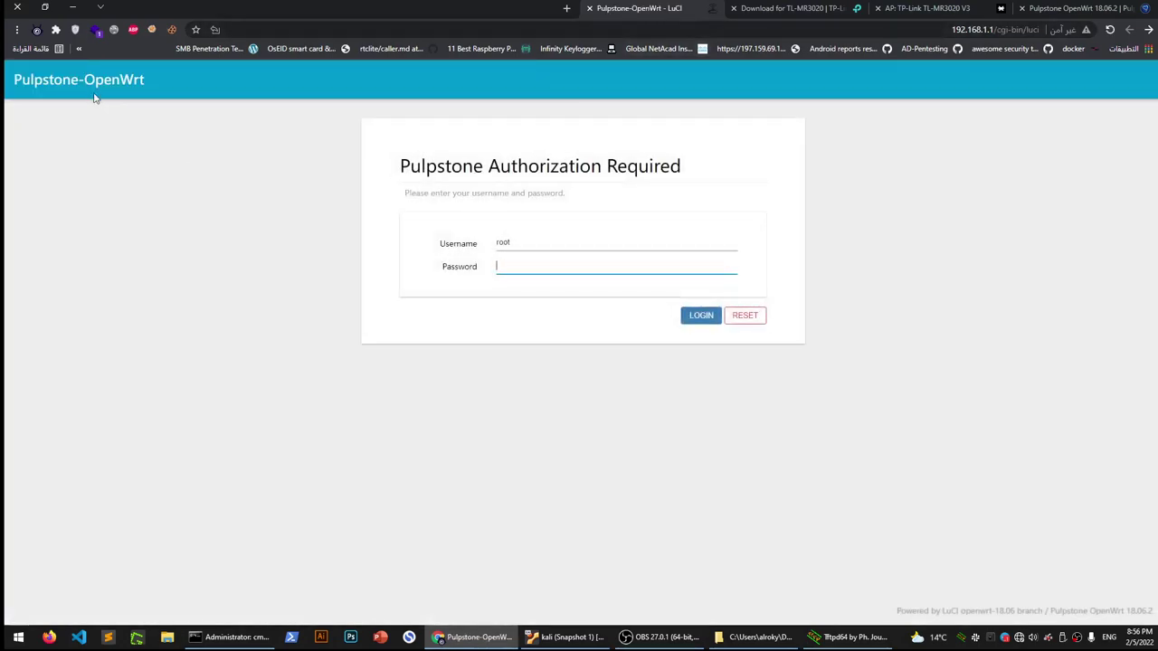
click(59, 81)
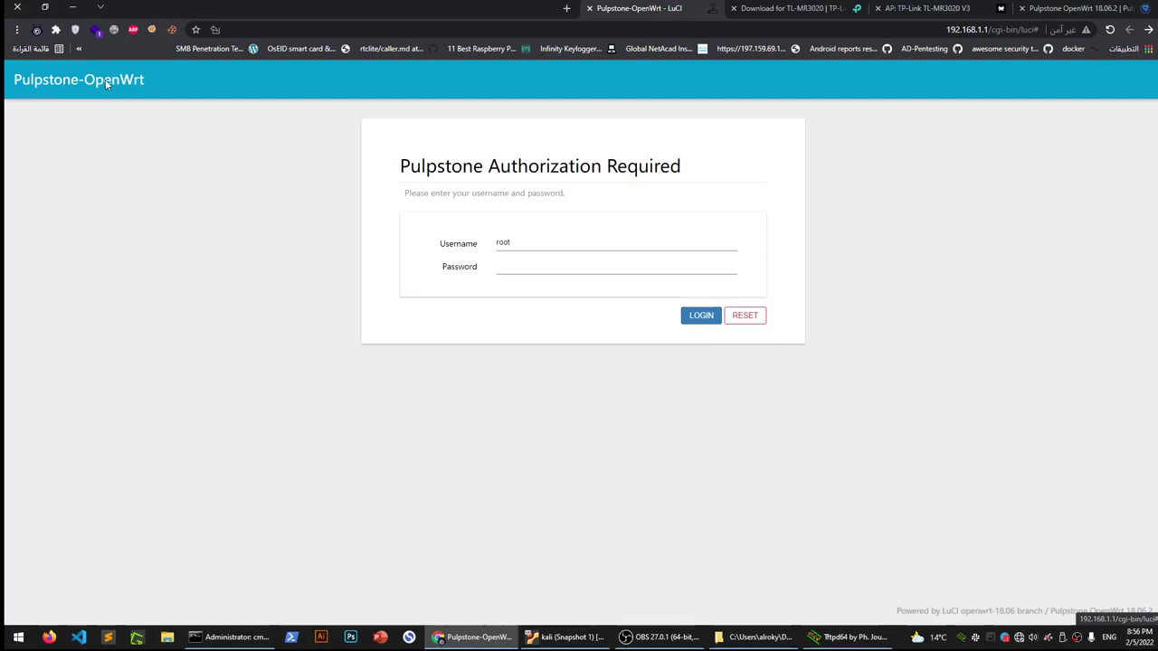
click(499, 262)
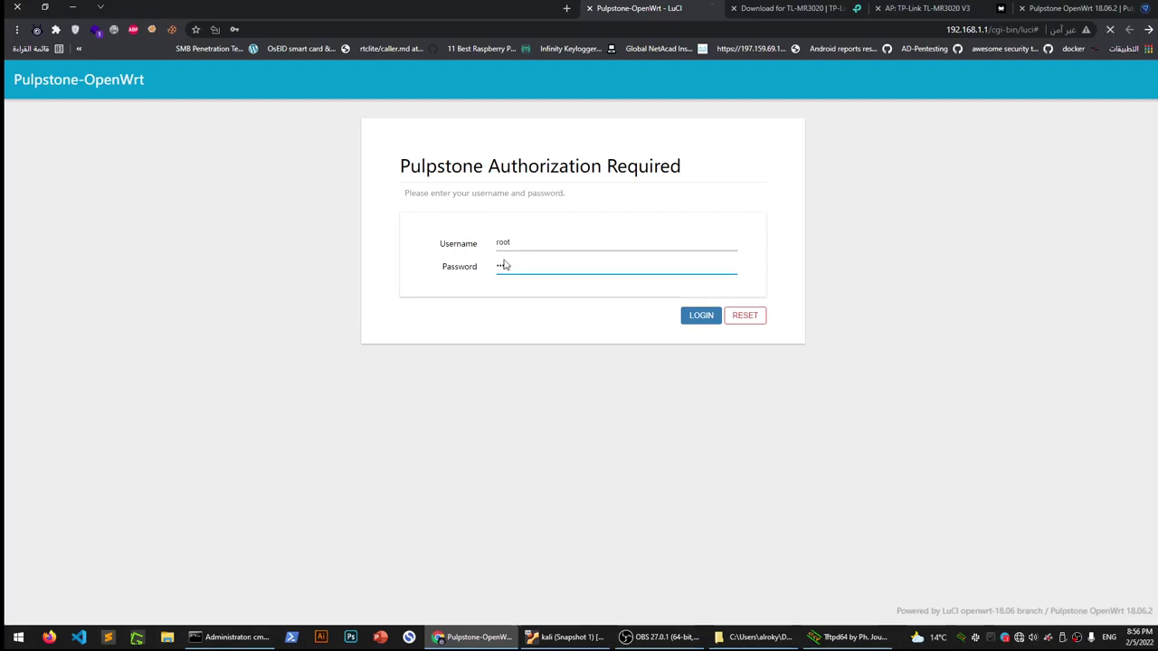
key(Return)
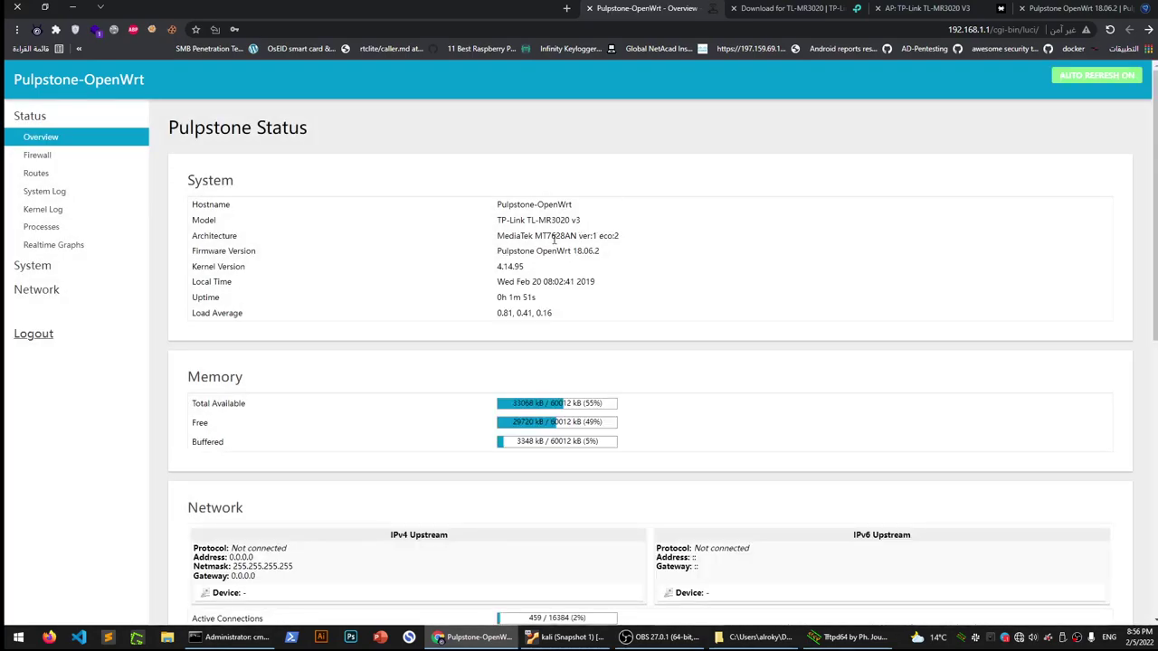
Scroll the Status overview past firmware 18.06.2 to the Network, DHCP Leases and Wireless sections
drag(602, 254, 498, 266)
scroll(442, 259, down, 2)
click(413, 278)
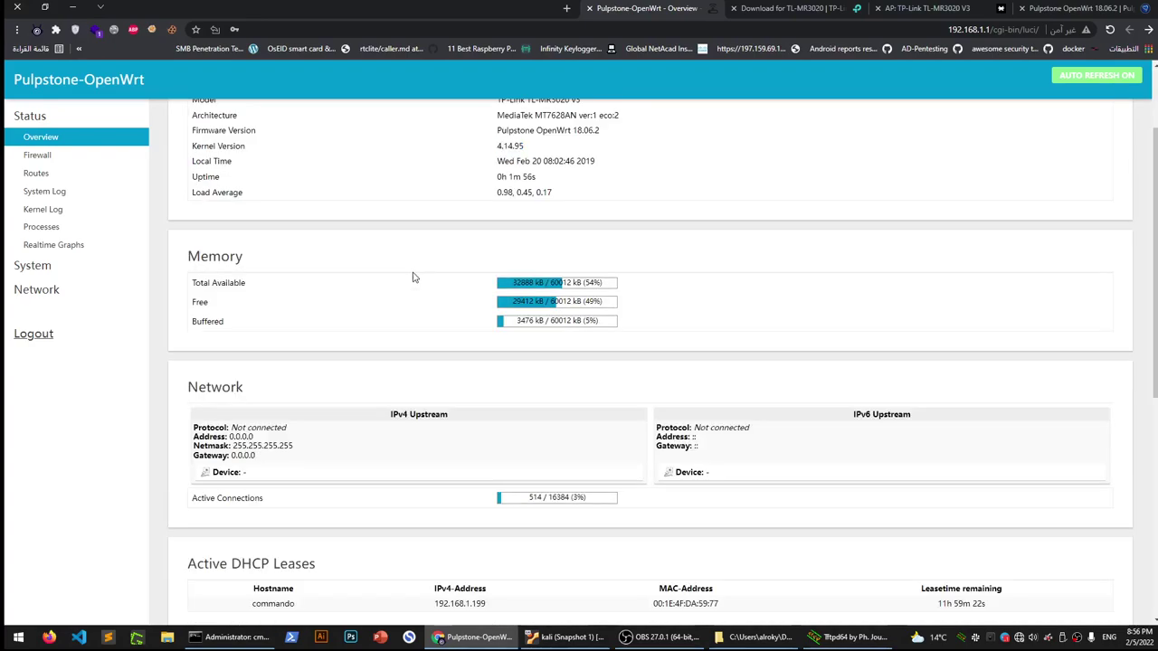
scroll(413, 277, down, 4)
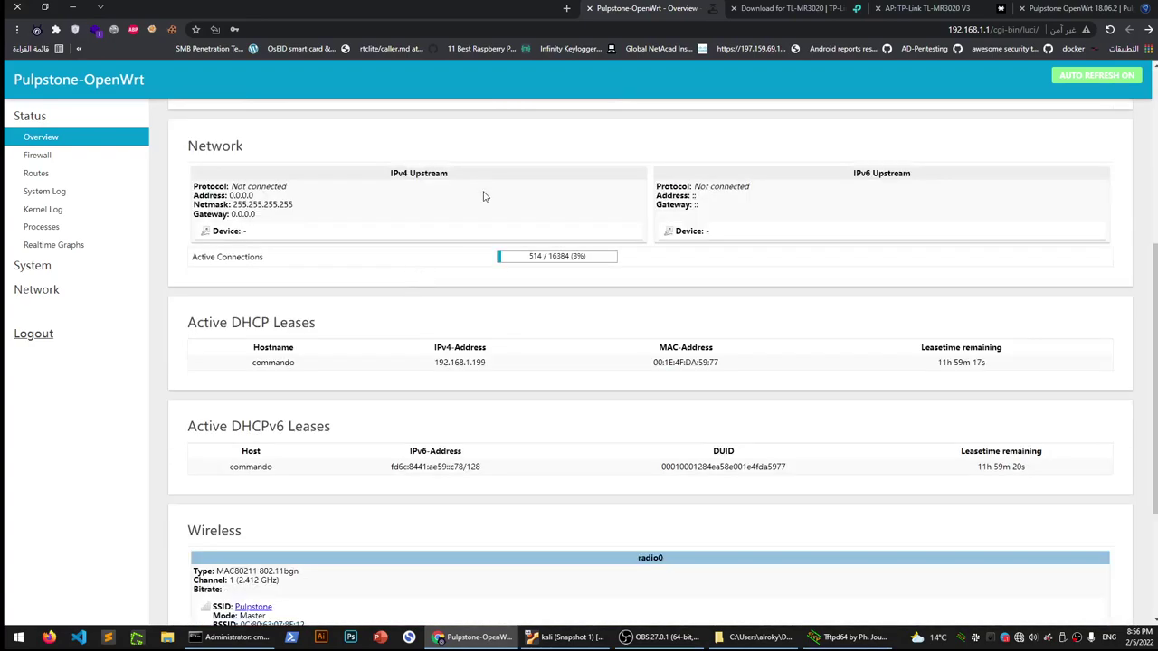
key(alt+Tab)
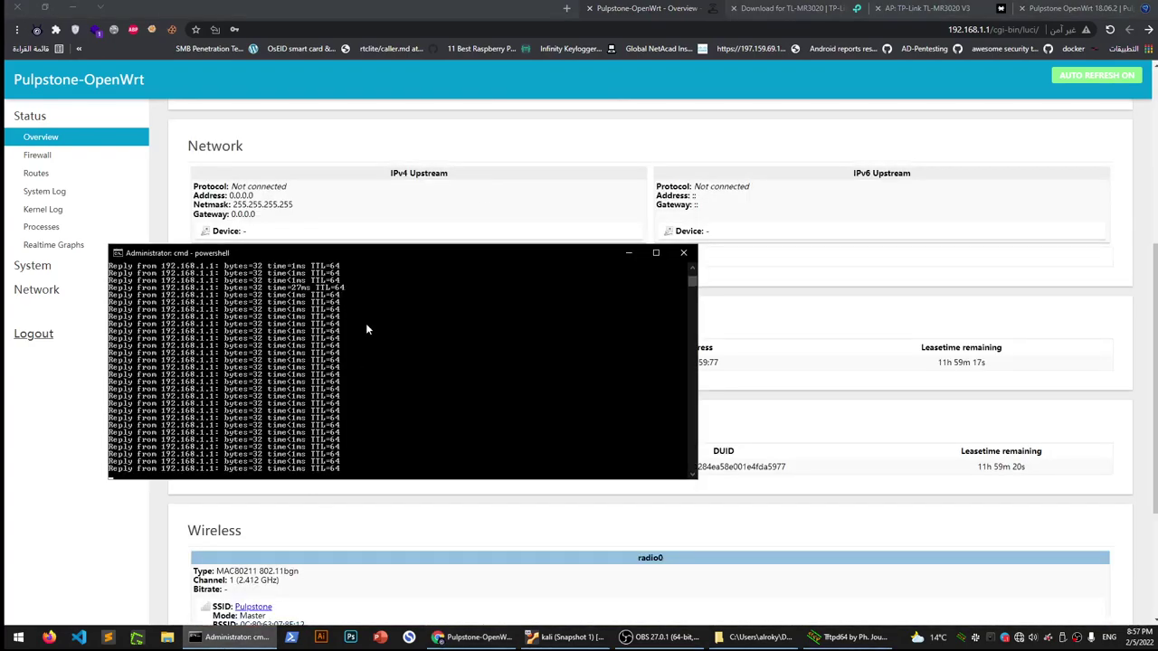
key(ctrl+c)
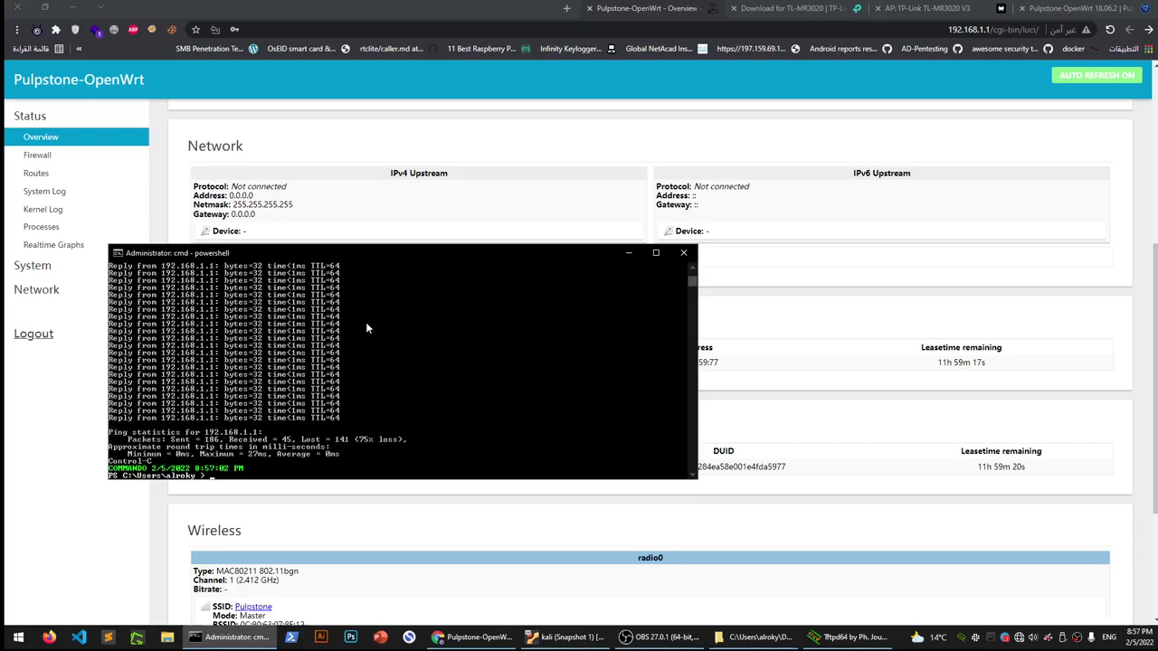
text(clear)
key(Return)
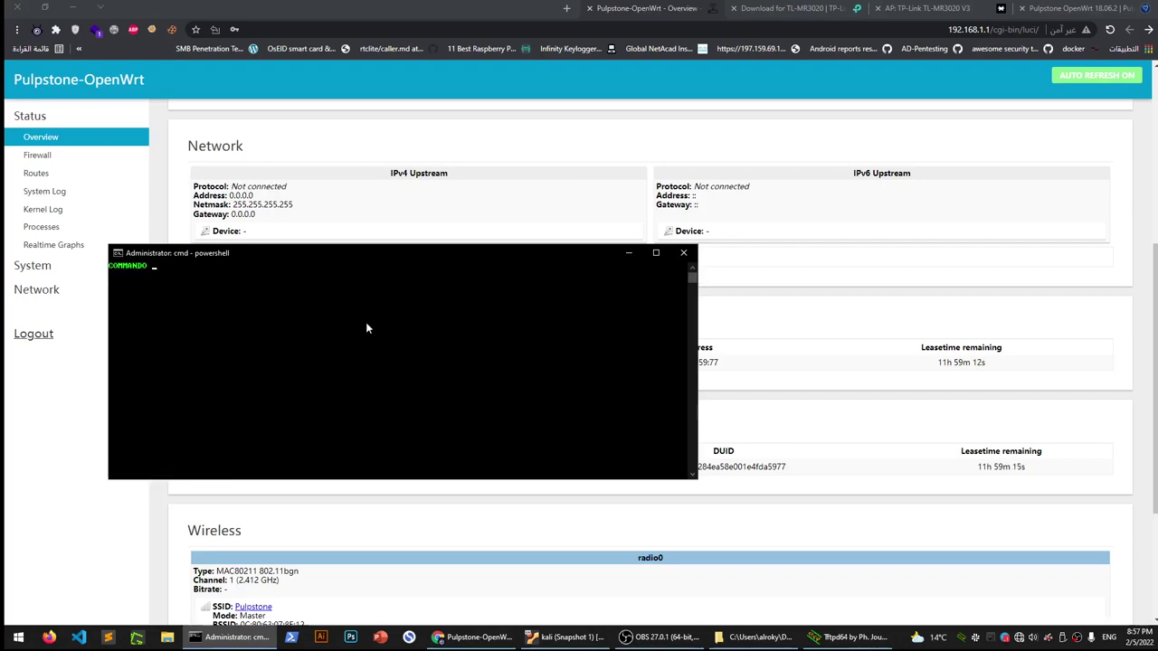
text(root)
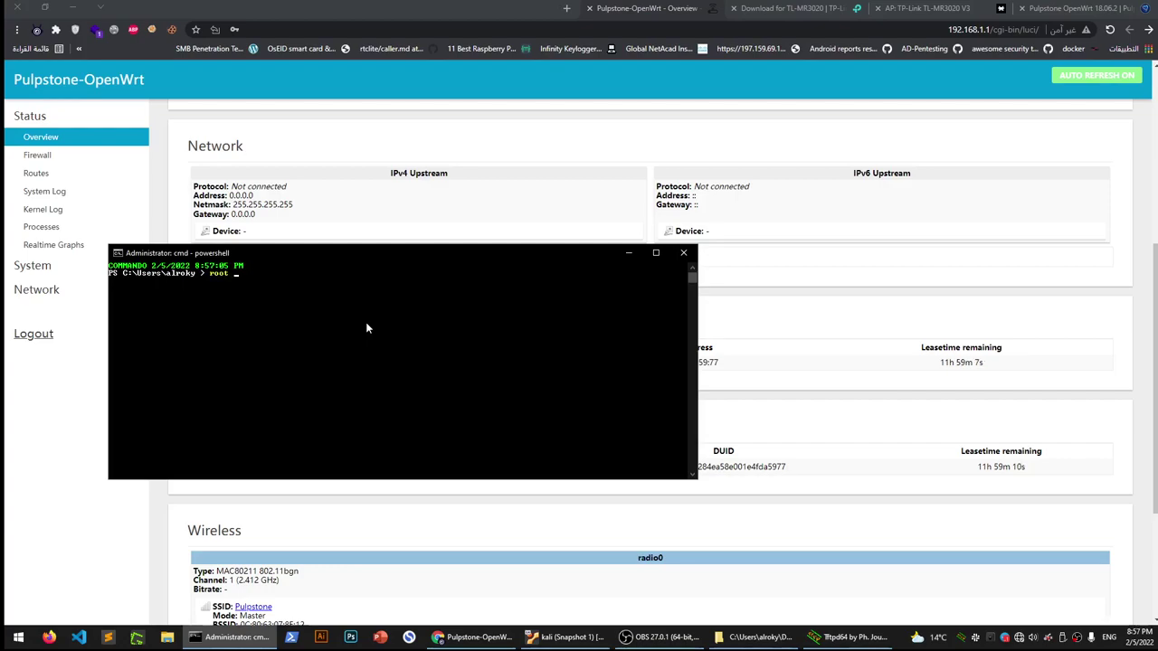
key(BackSpace)
key(BackSpace)
key(BackSpace)
key(BackSpace)
text(ssh)
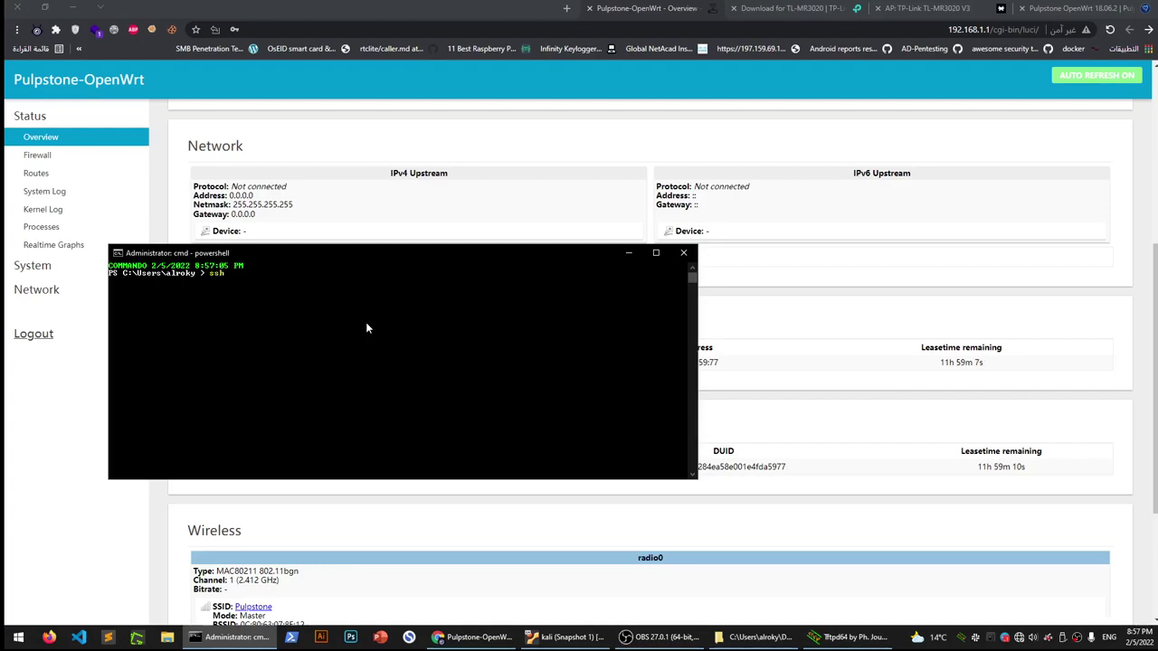
text( root@19)
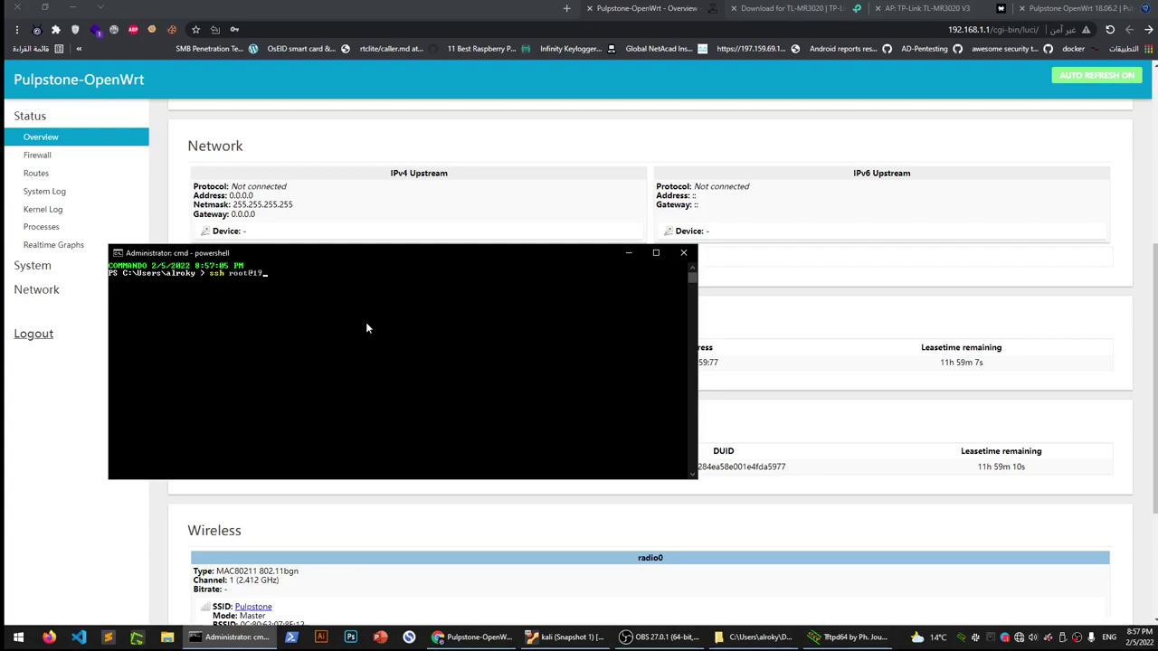
text(2.168.1.1)
key(Return)
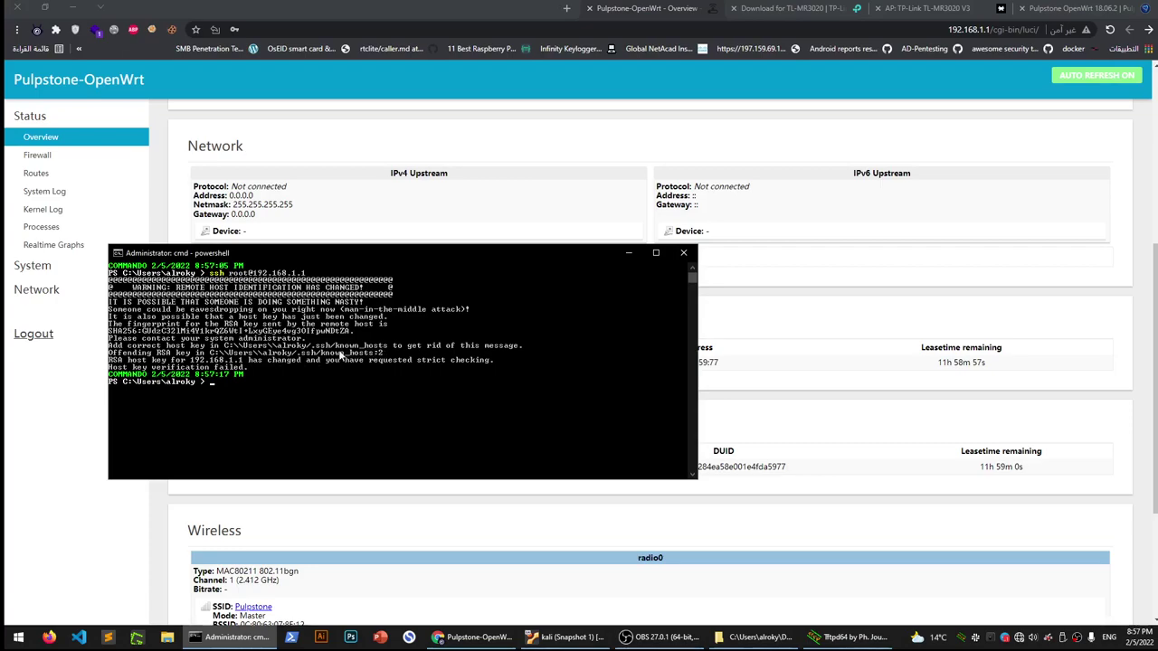
Copy the known_hosts and .ssh paths from the host-key warning and try rm -rf .\.ssh\
drag(376, 354, 211, 361)
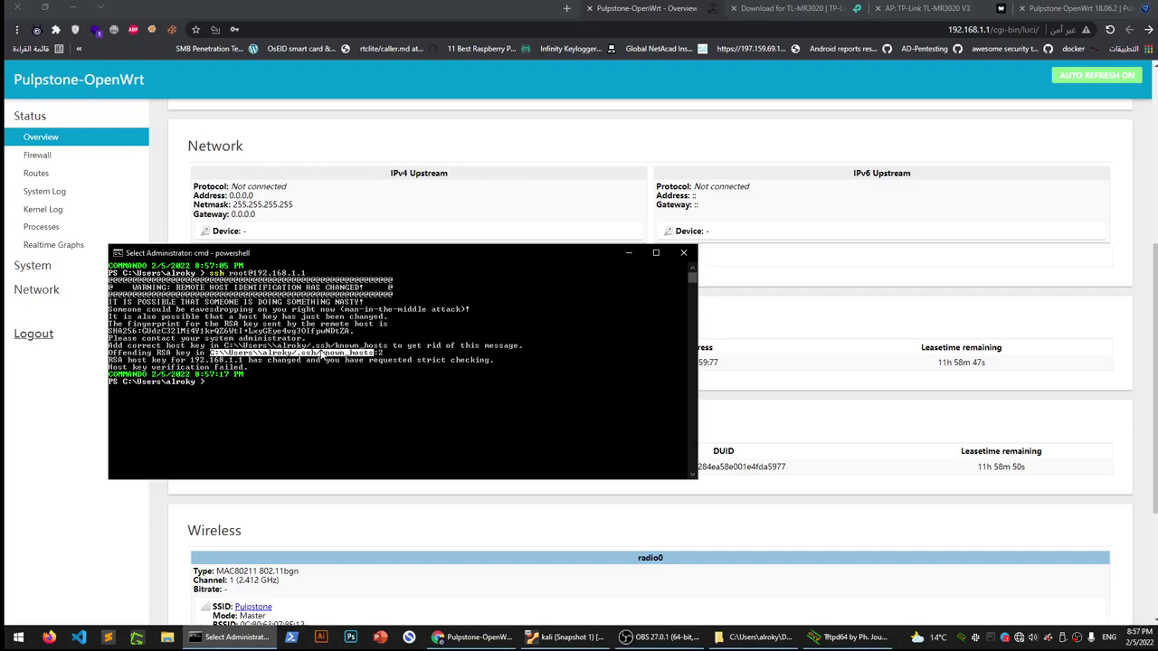
right_click(316, 353)
drag(316, 353, 211, 354)
right_click(357, 427)
text(rm -rf )
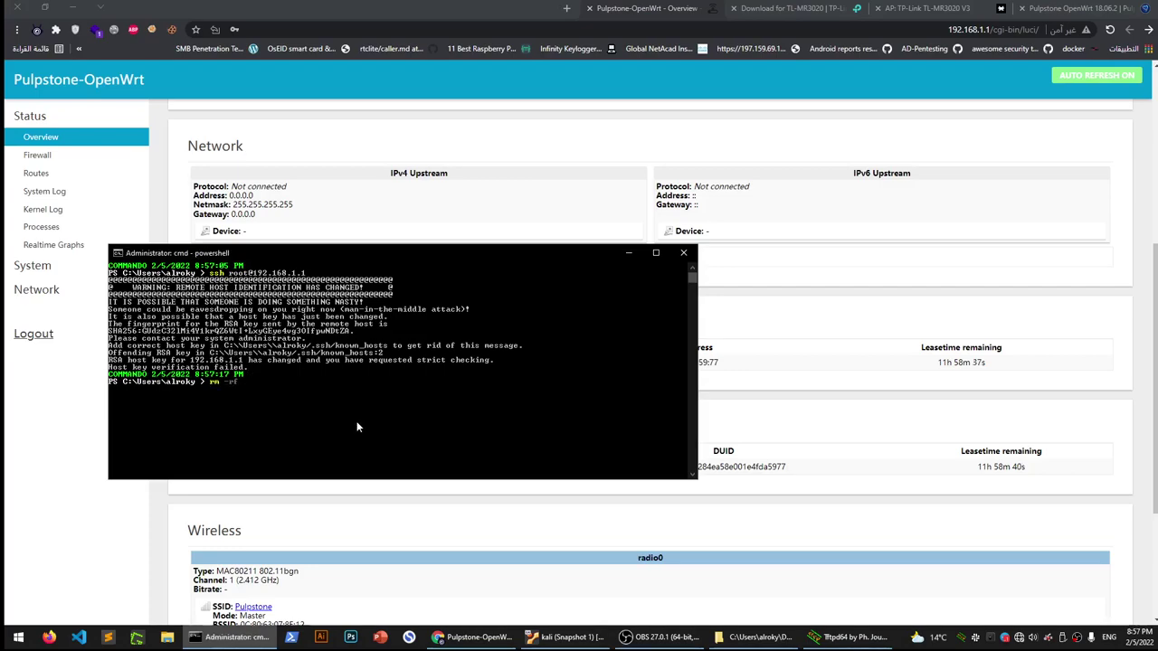
text(.\.ssh\)
key(Return)
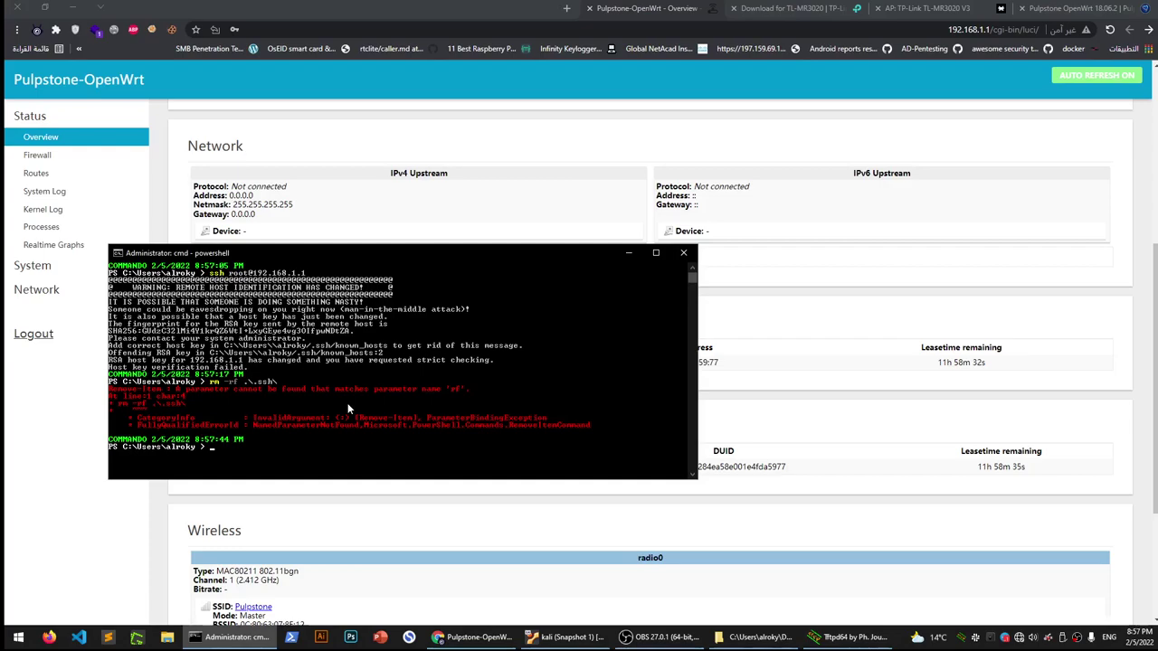
Delete the .ssh folder with del .ssh, answering A, and rerun the ssh login
text(del .ssh)
key(Return)
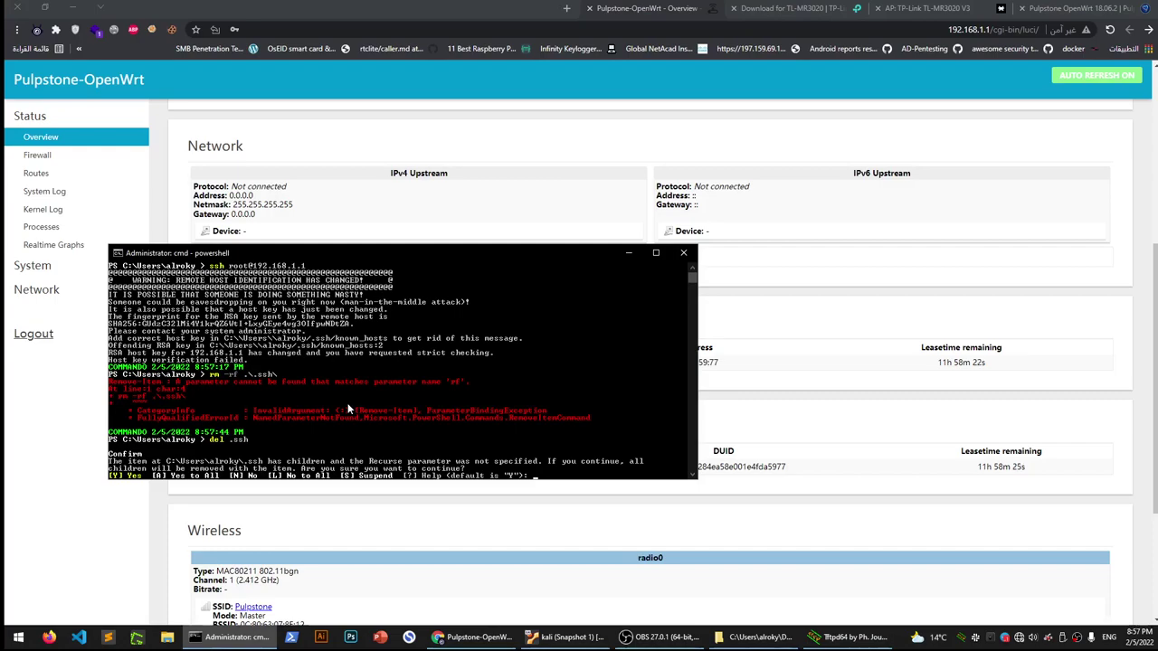
text(A)
key(Return)
key(Up)
key(Up)
key(Up)
key(Up)
key(Down)
key(Return)
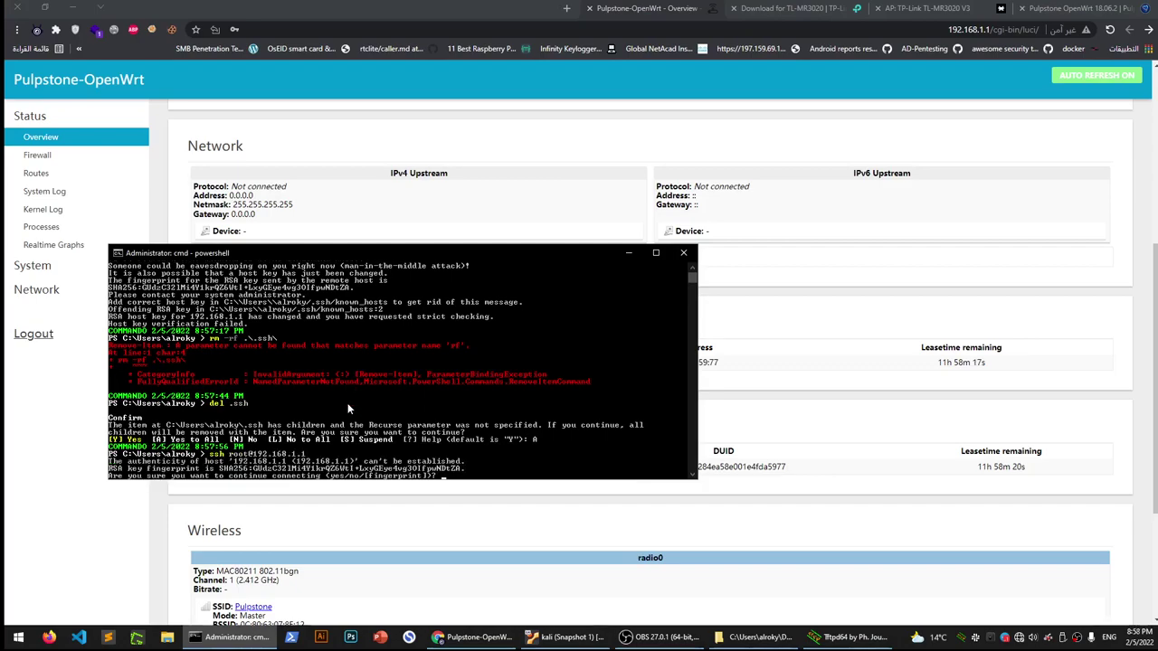
Accept the router's host fingerprint with yes and log in with the root password
text(yes)
key(Return)
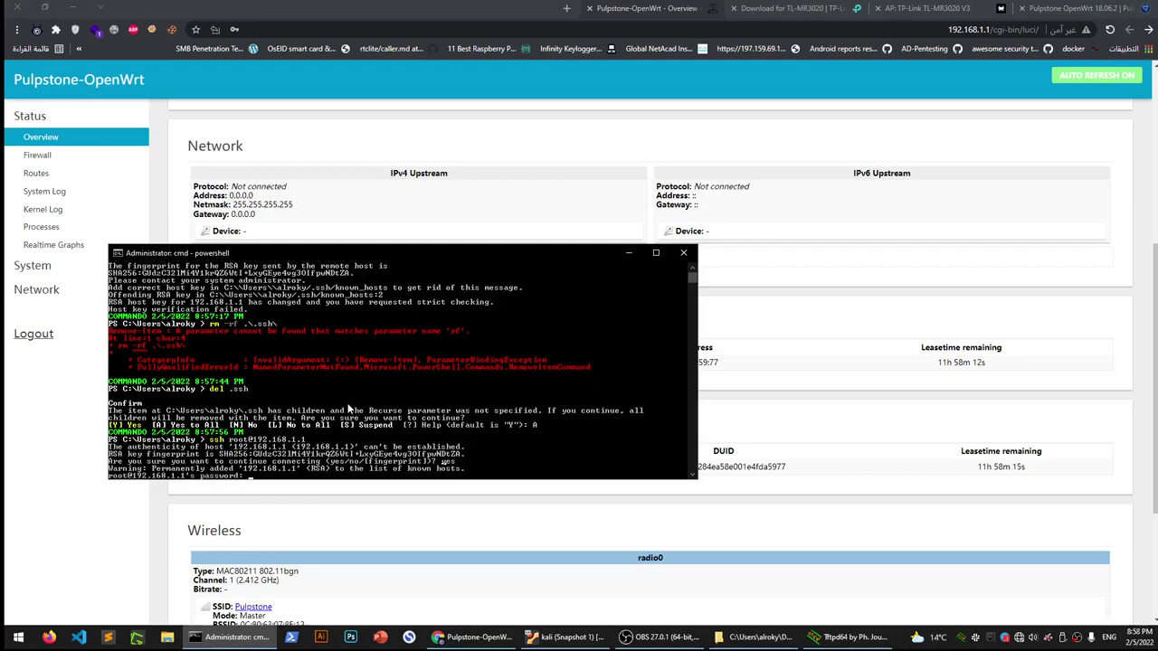
key(Return)
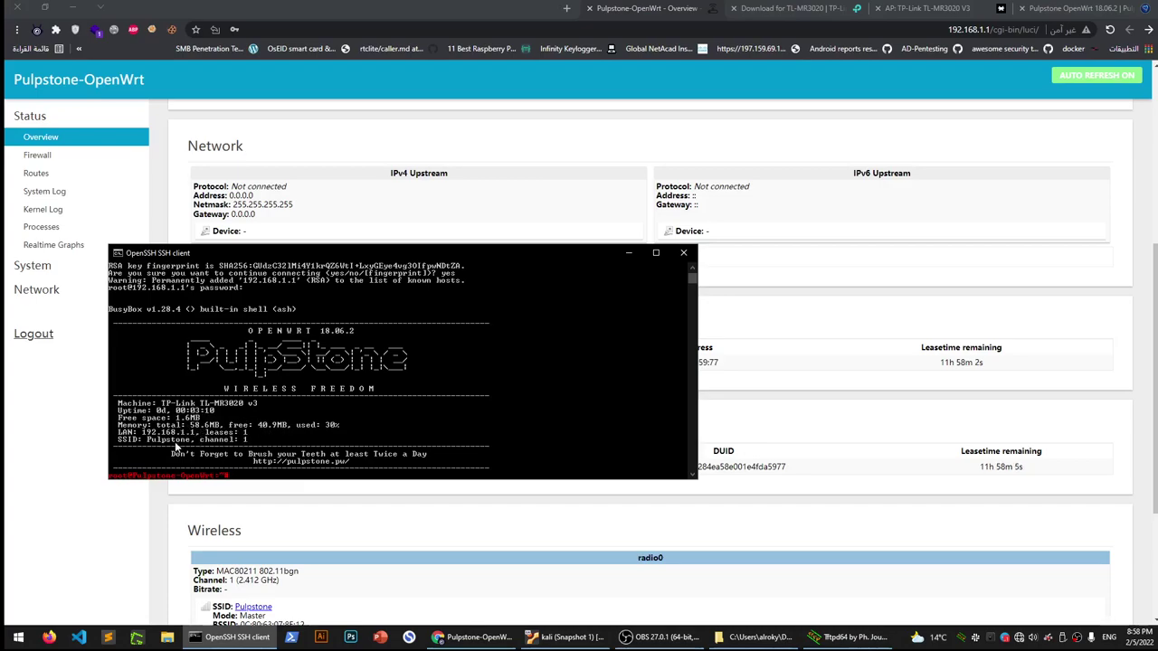
Mark the memory figures 58.6MB and 40.9MB, then copy the free space line
drag(220, 429, 193, 432)
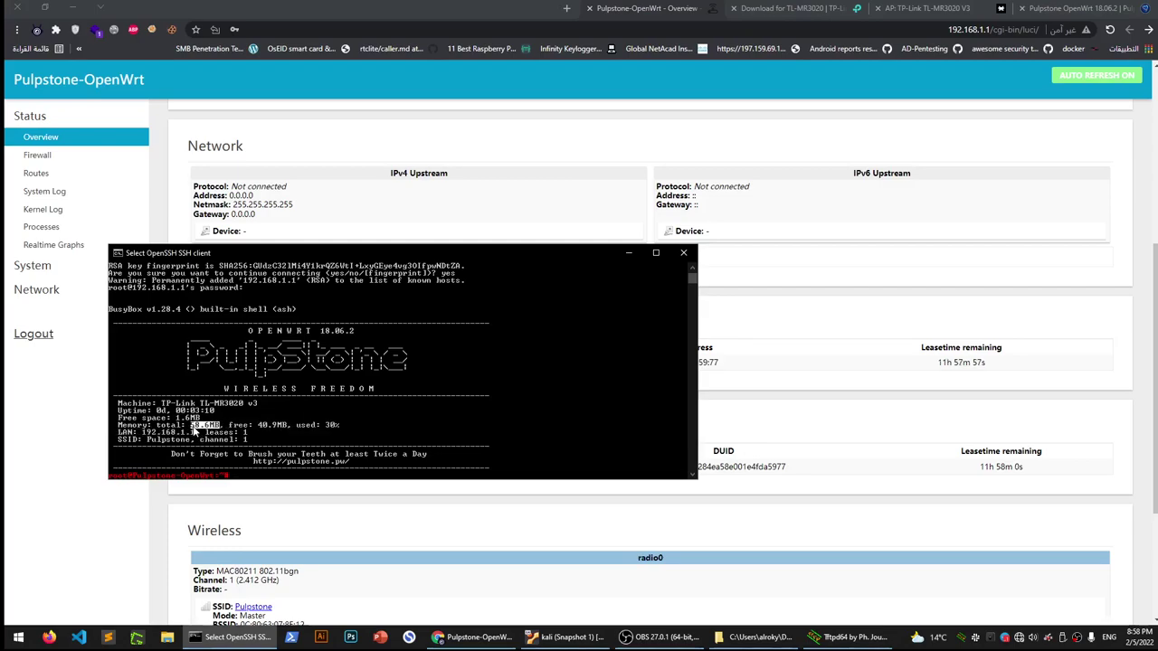
drag(288, 425, 117, 423)
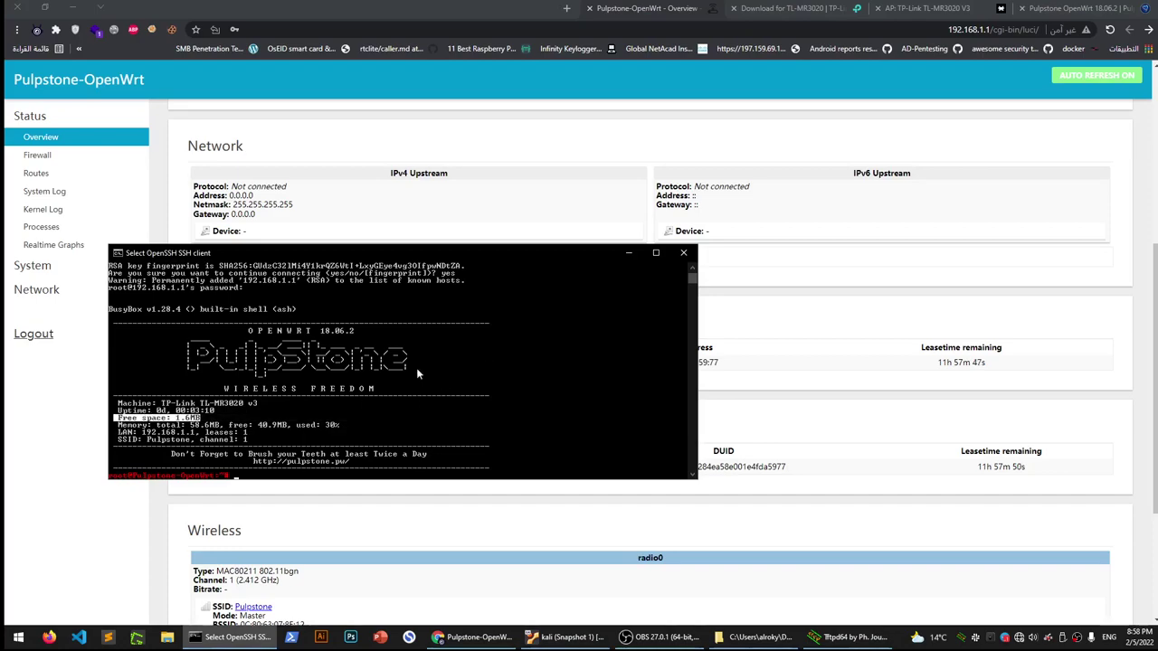
drag(426, 249, 667, 211)
right_click(544, 354)
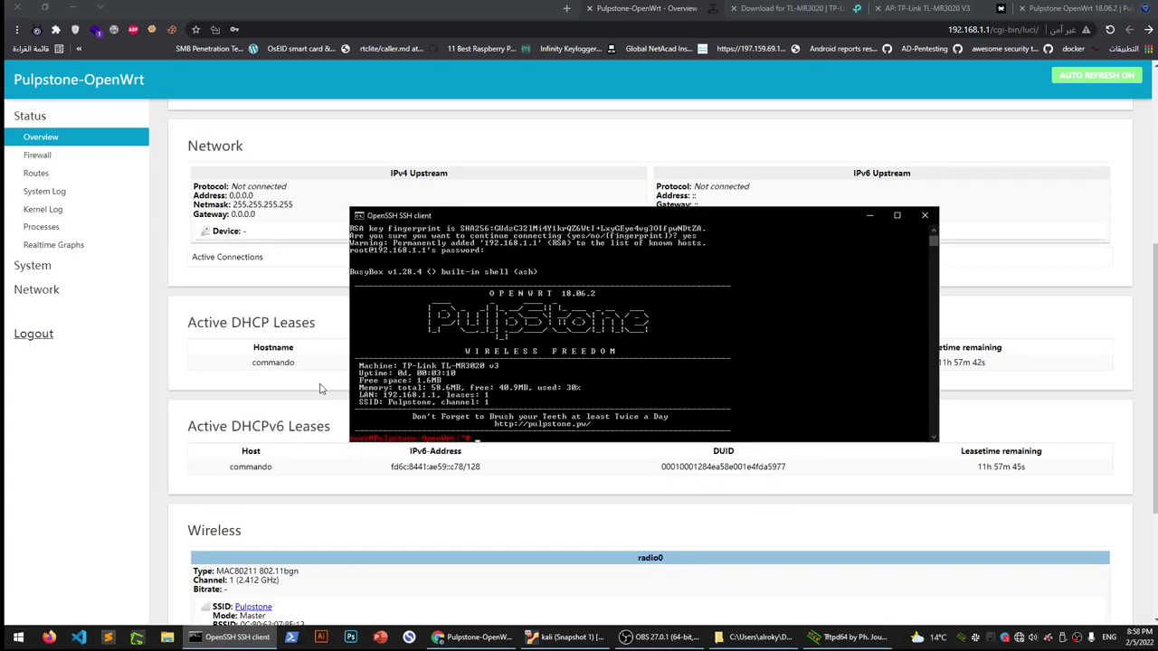
Scroll through the LuCI overview with the SSH window moved aside, then switch to OBS
scroll(286, 527, down, 2)
scroll(286, 528, down, 1)
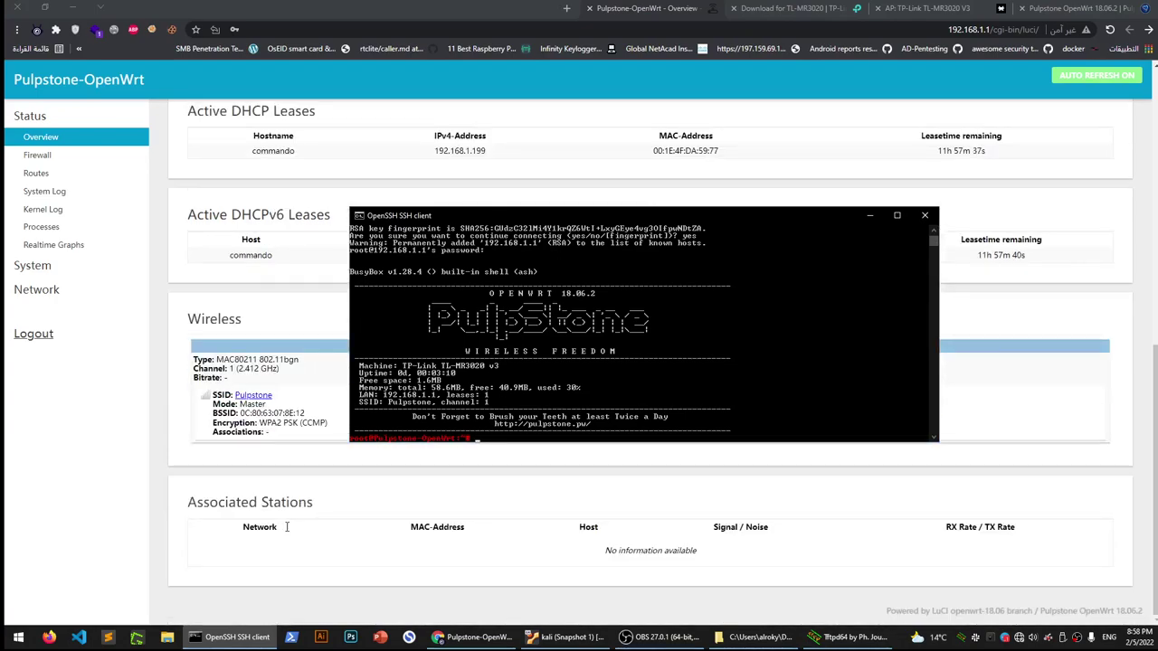
scroll(286, 527, up, 3)
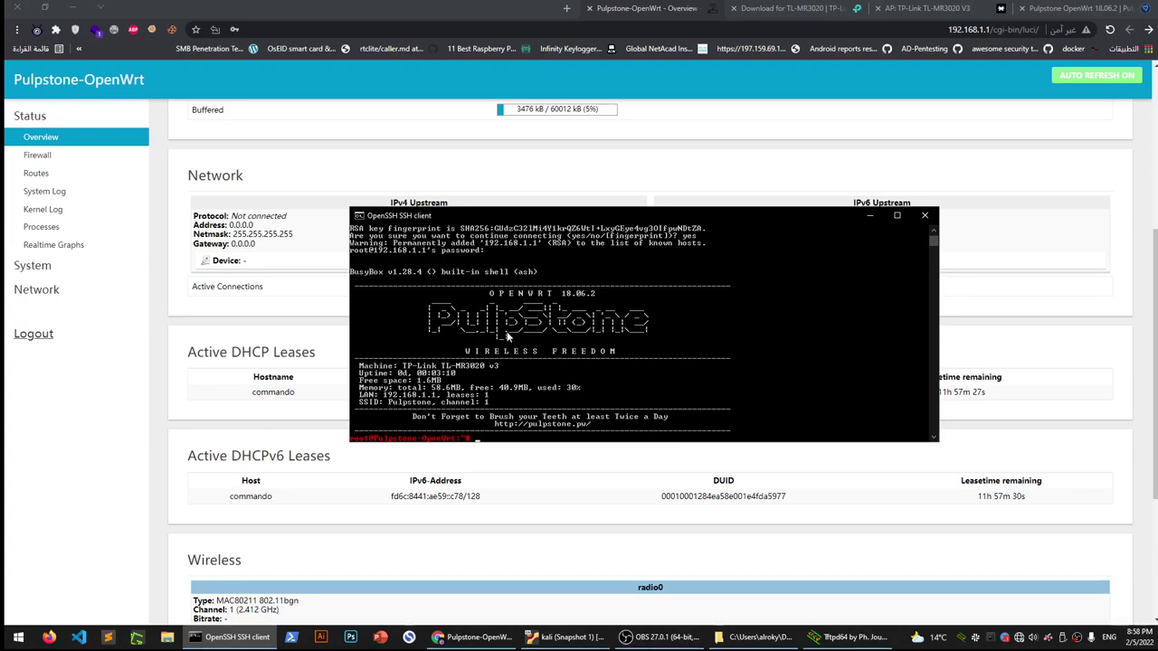
drag(597, 215, 650, 216)
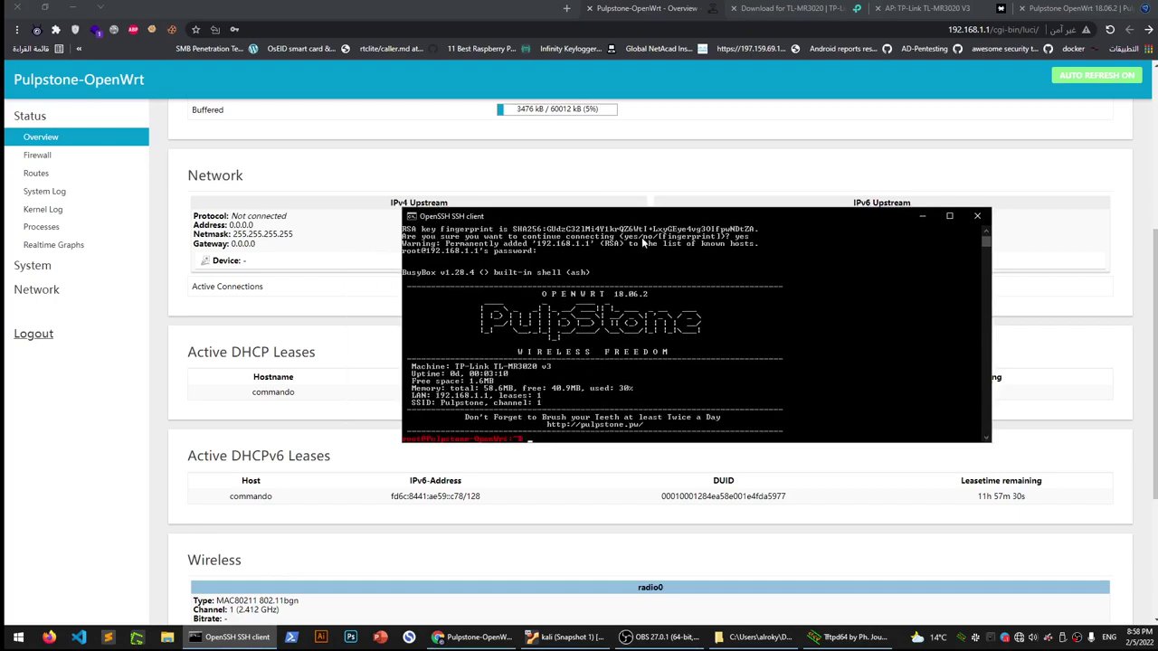
scroll(237, 386, up, 4)
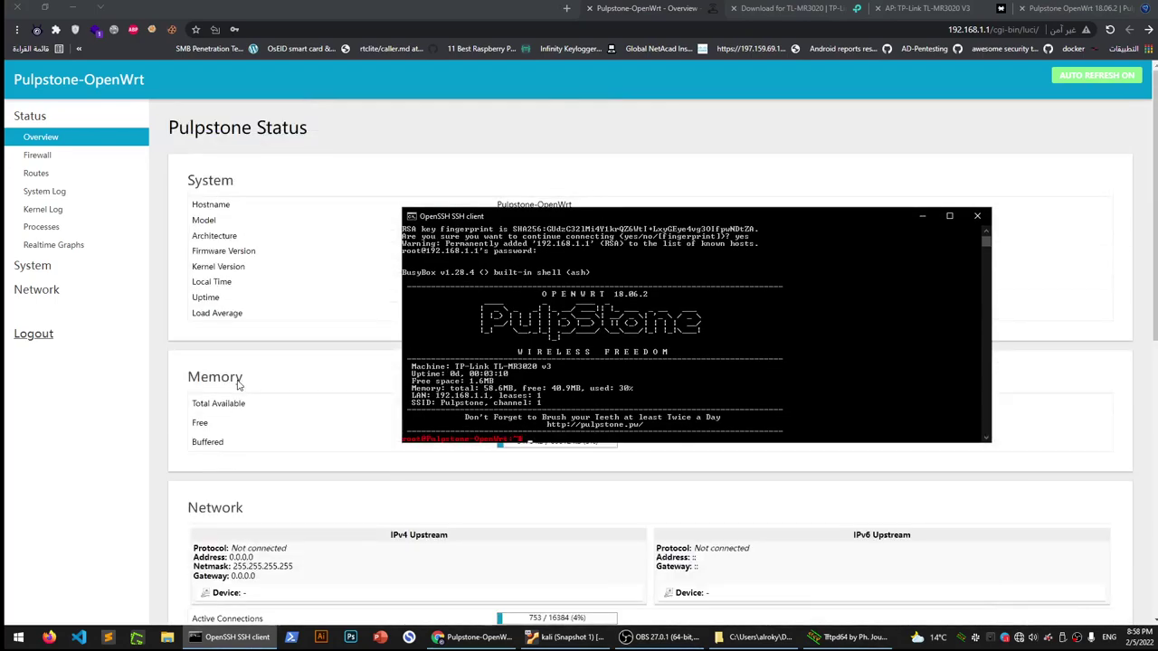
scroll(237, 385, down, 3)
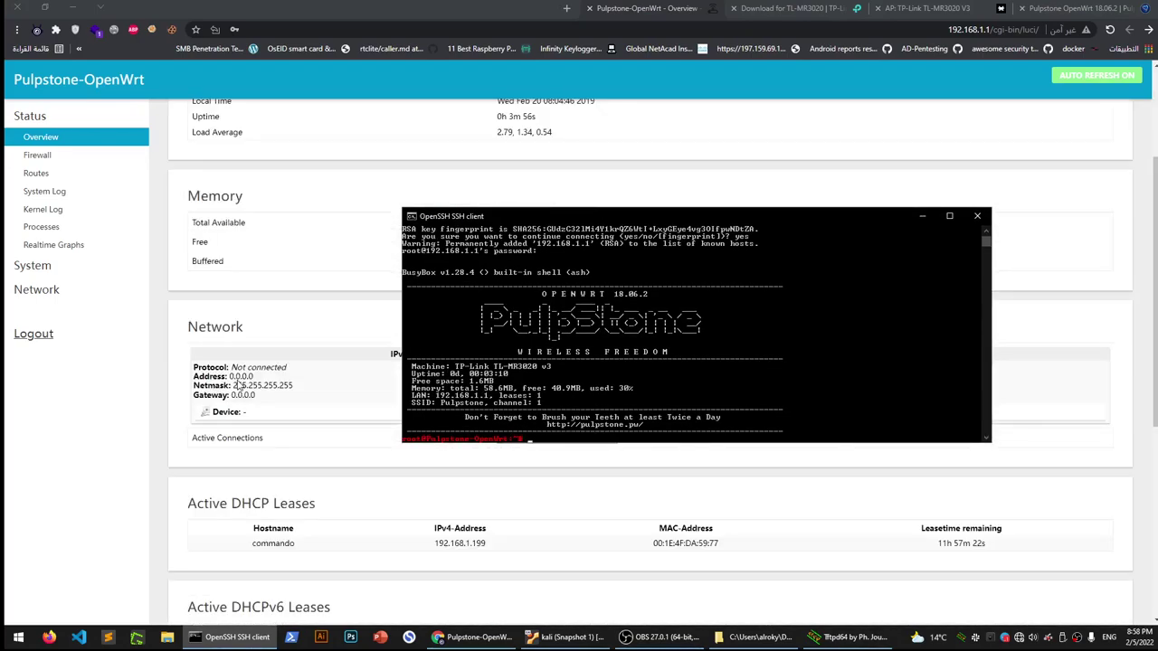
scroll(252, 425, down, 3)
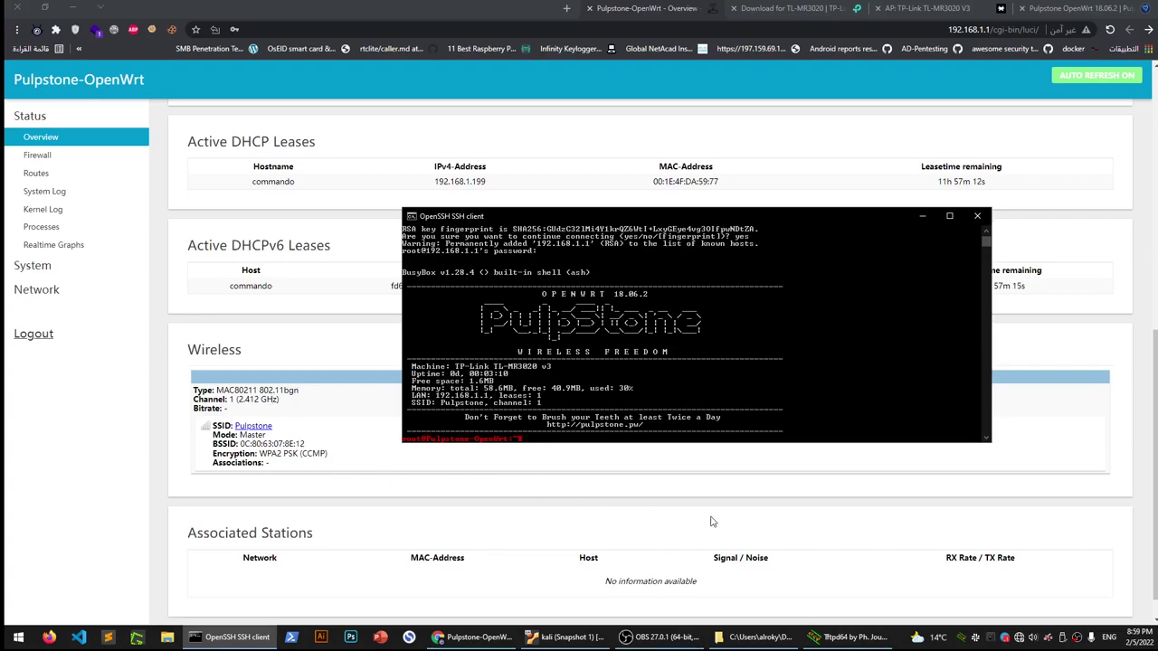
drag(714, 219, 495, 340)
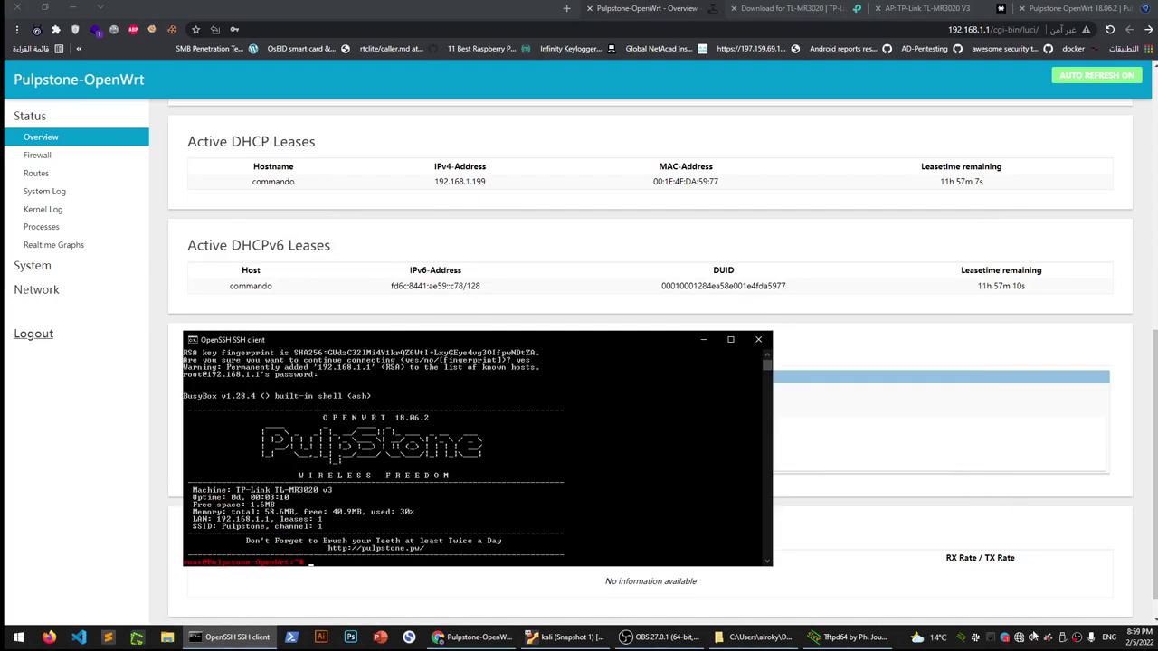
mouse_move(1027, 640)
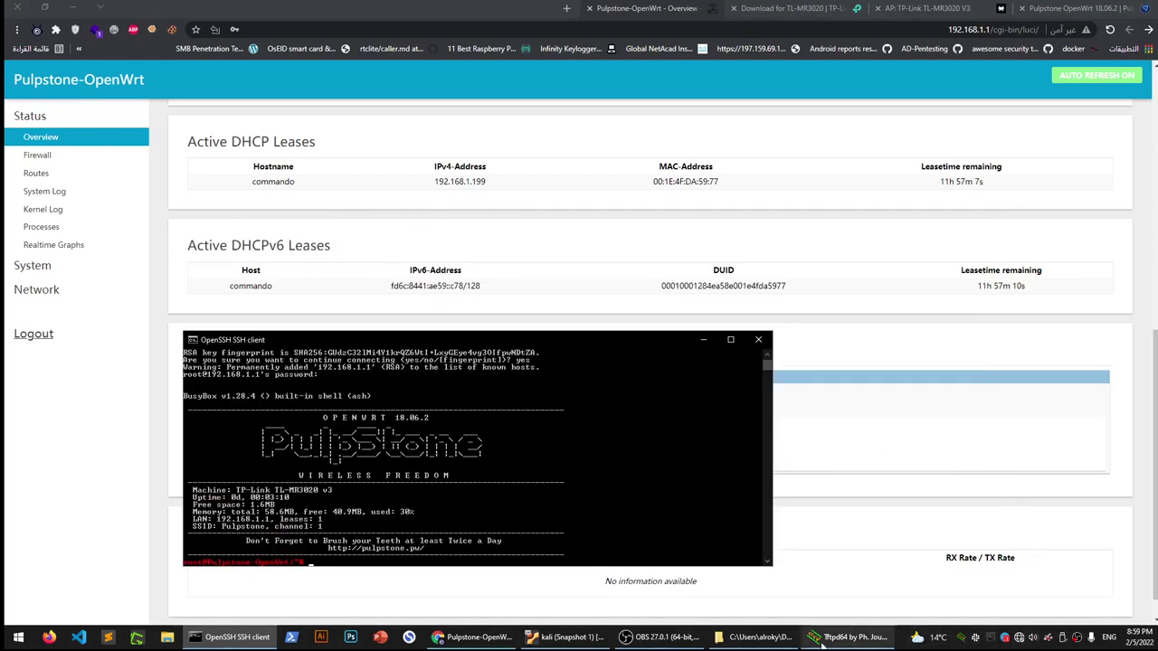
click(659, 636)
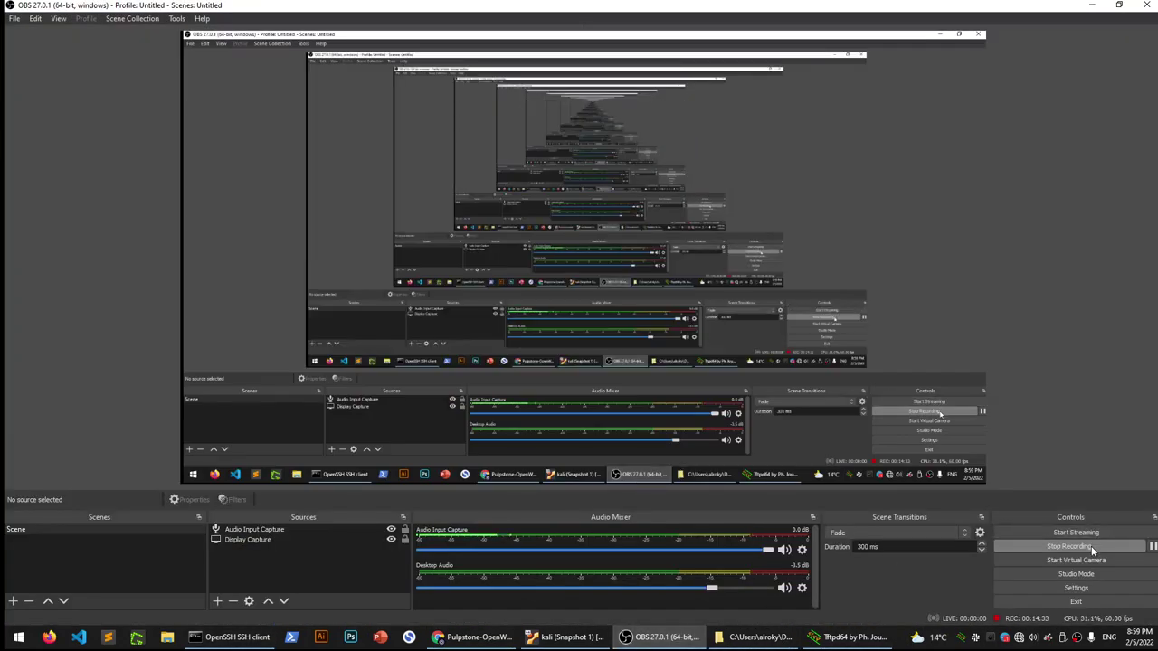